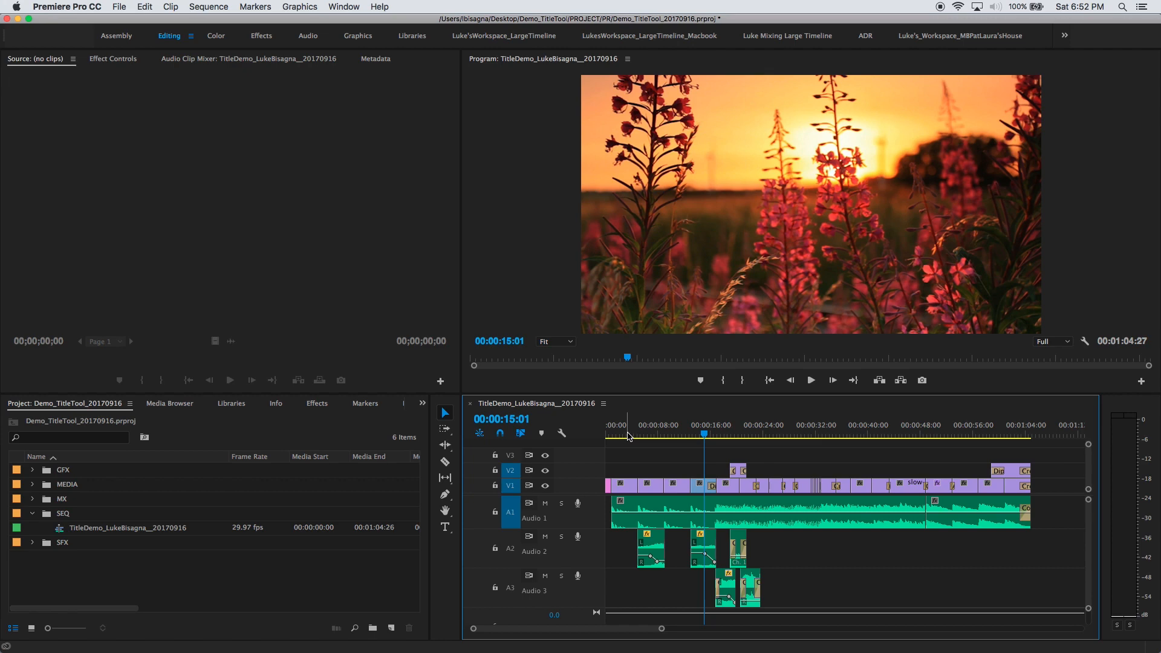
# - Review the opening city, forest, street and flower shots of the sequence
pyautogui.click(628, 436)
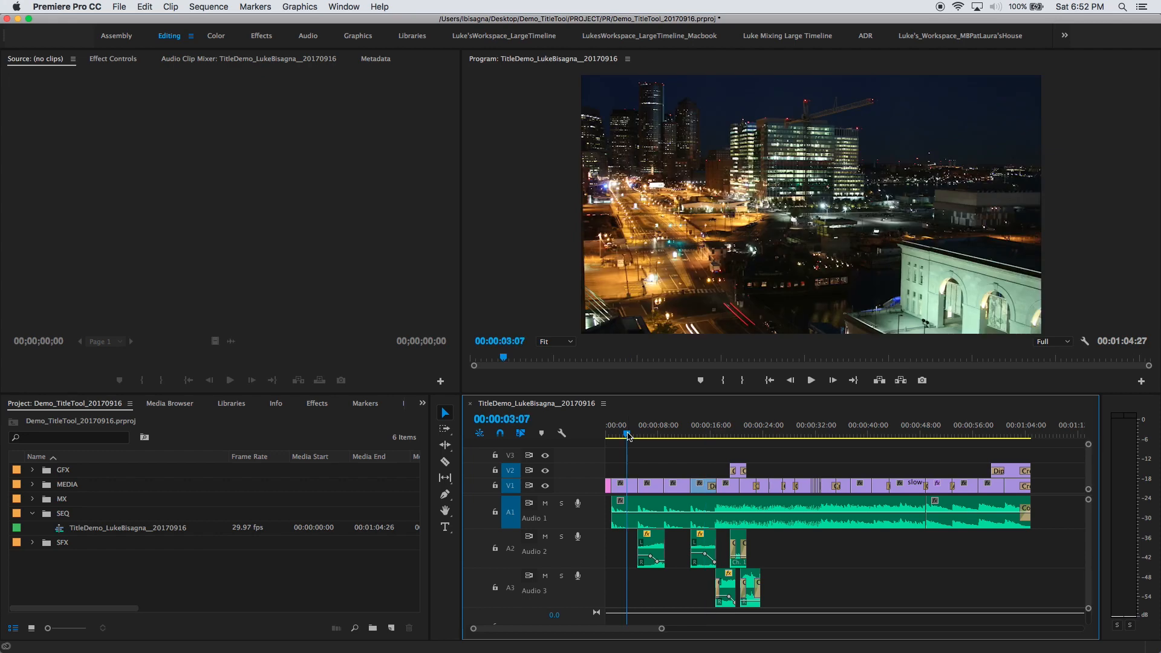
pyautogui.click(651, 436)
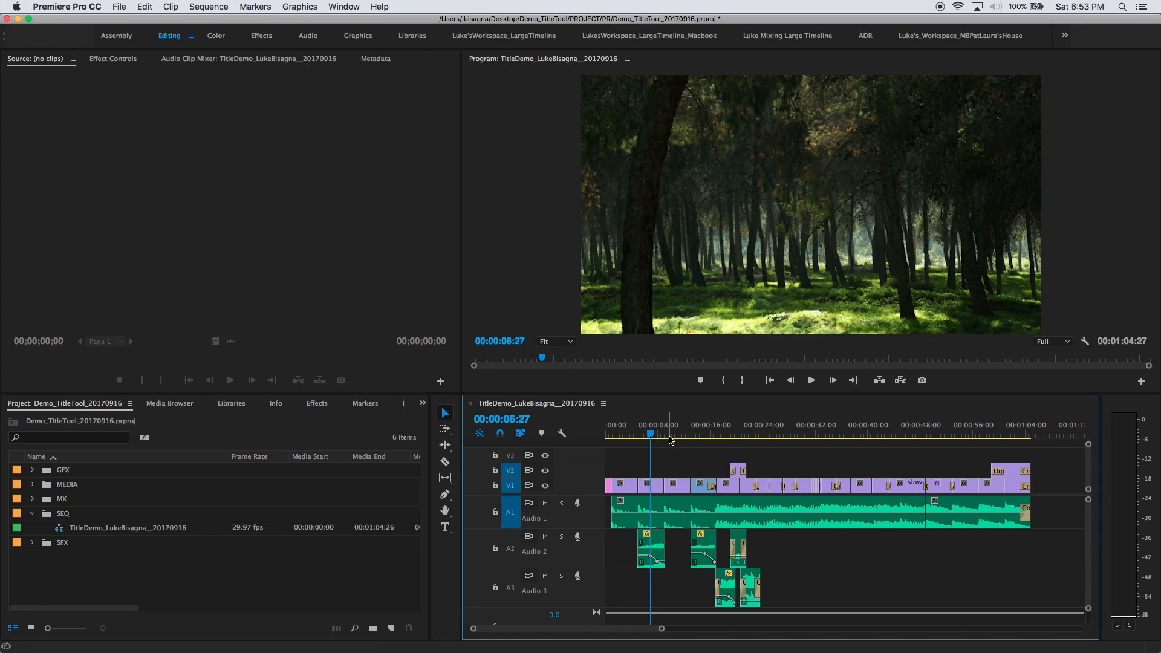
pyautogui.click(676, 444)
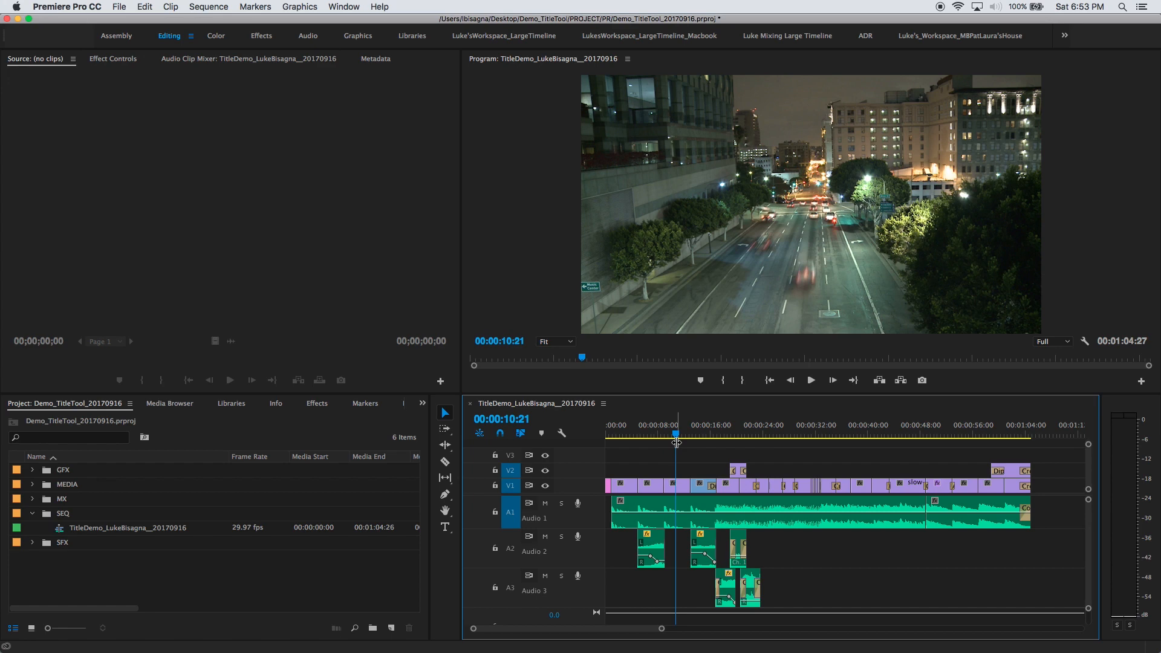
pyautogui.click(703, 435)
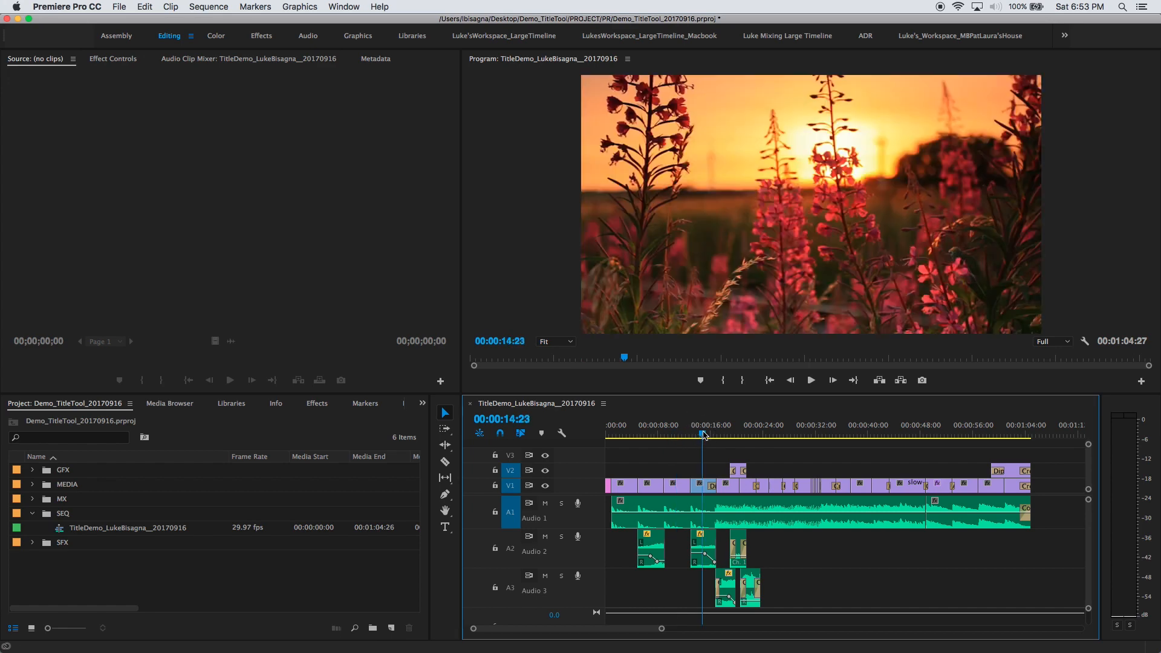
pyautogui.click(625, 435)
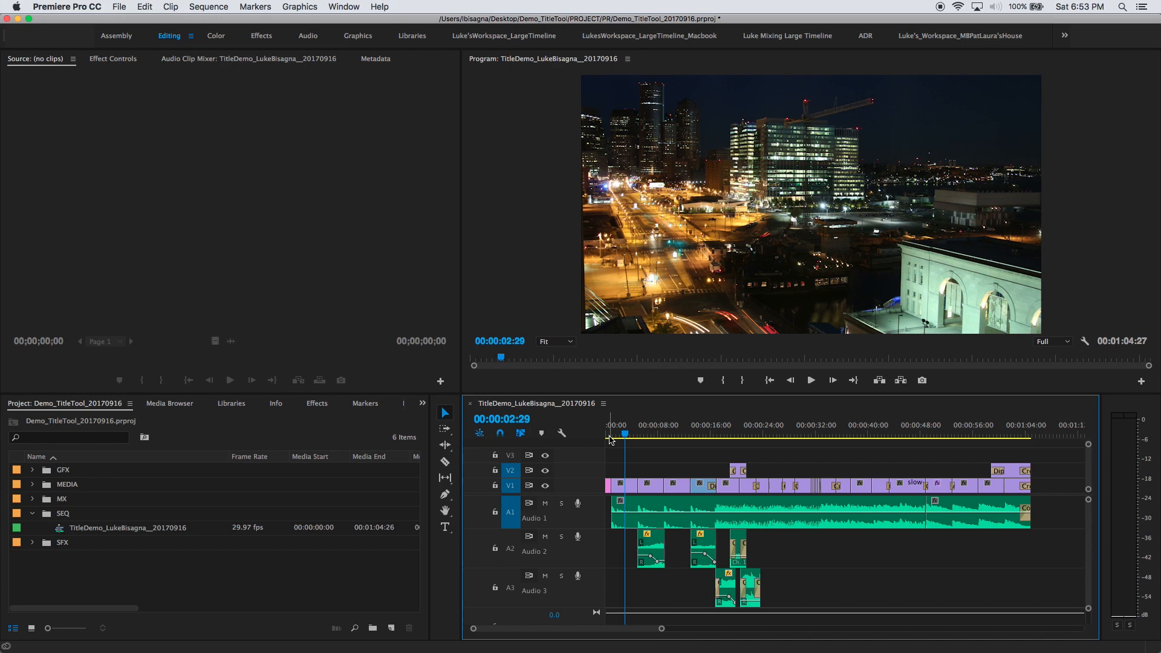
pyautogui.click(676, 434)
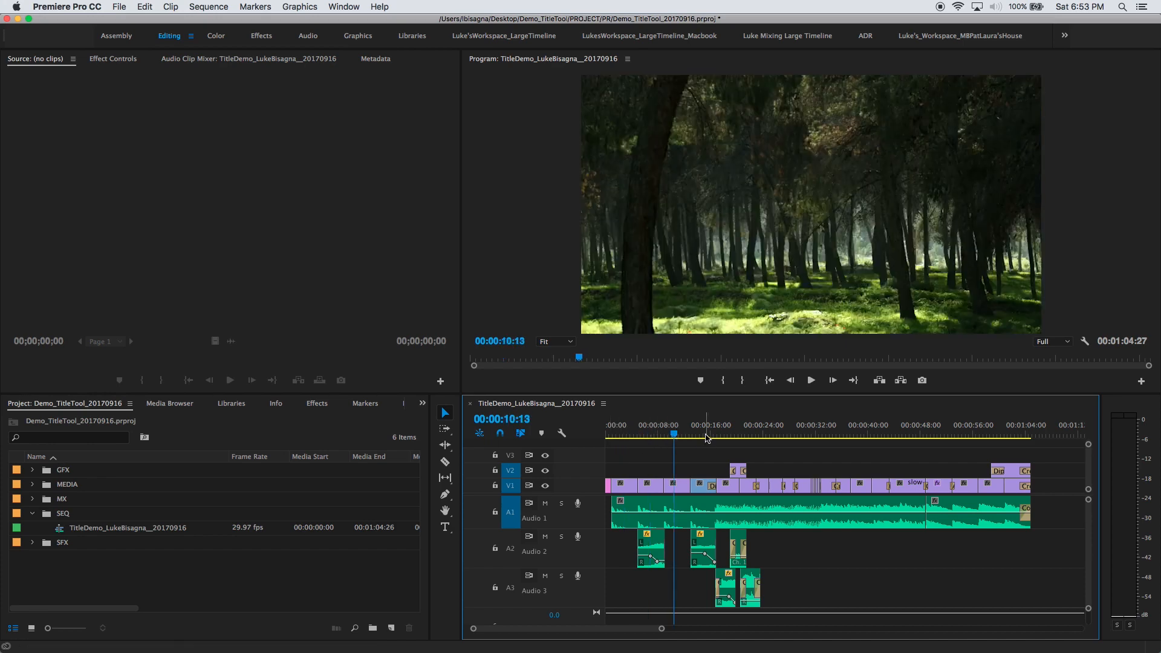
pyautogui.click(702, 434)
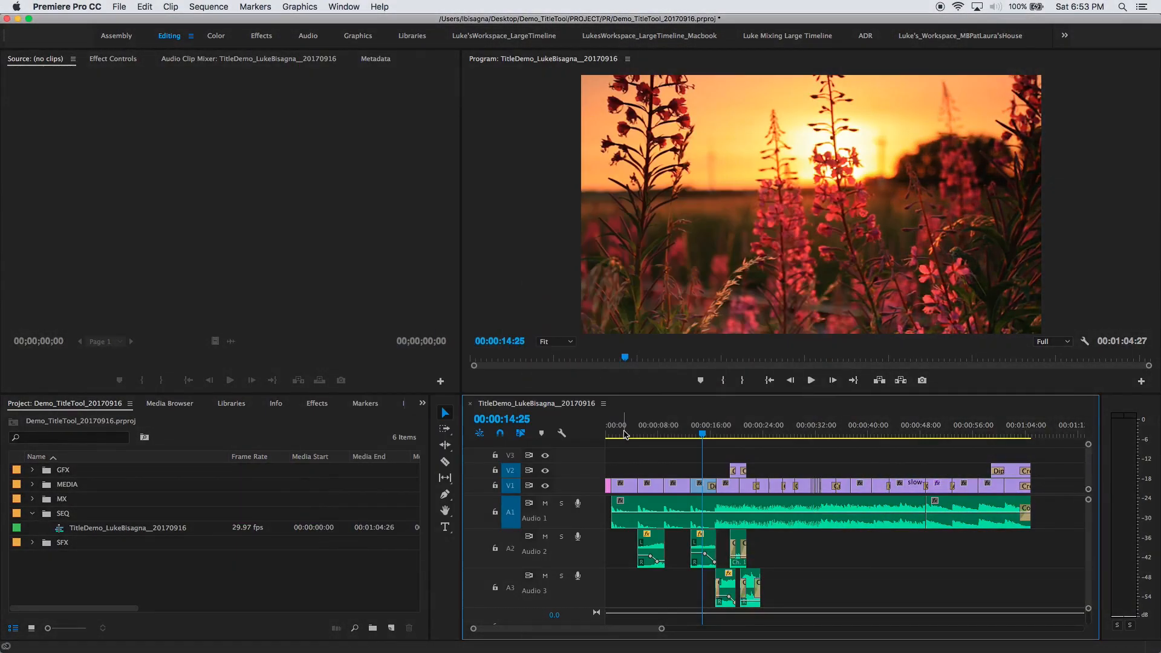
# - Add the text title MONTAGE over the night city shot at 00:00:02:26 and align its V2 clip with the shot below
pyautogui.click(626, 434)
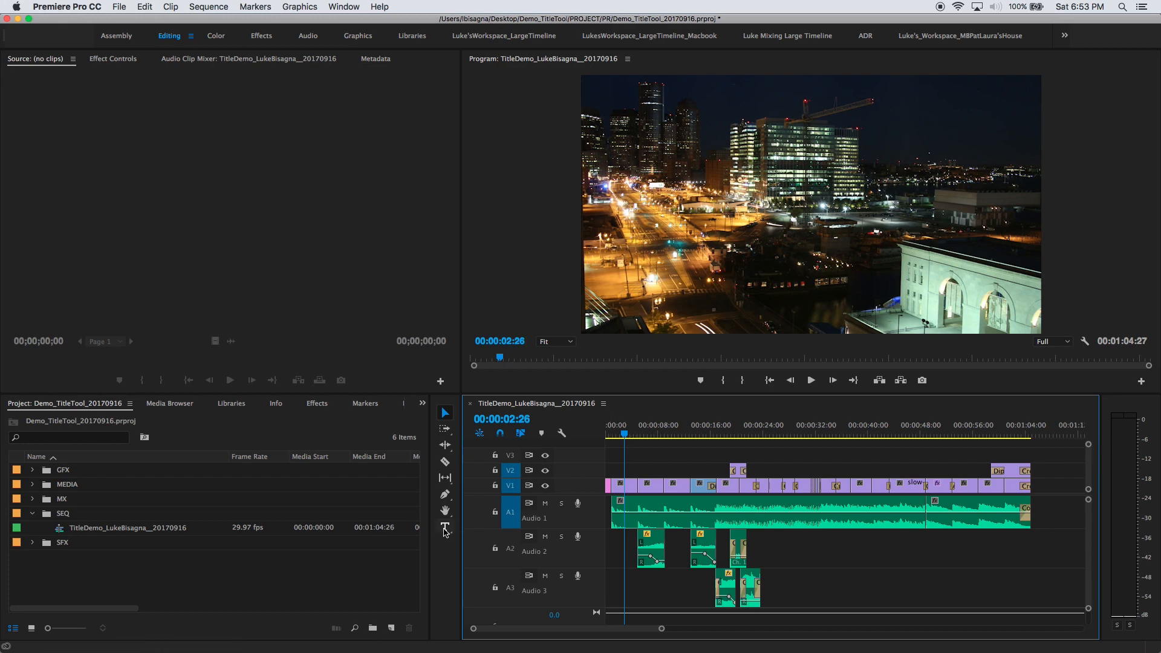
pyautogui.click(443, 529)
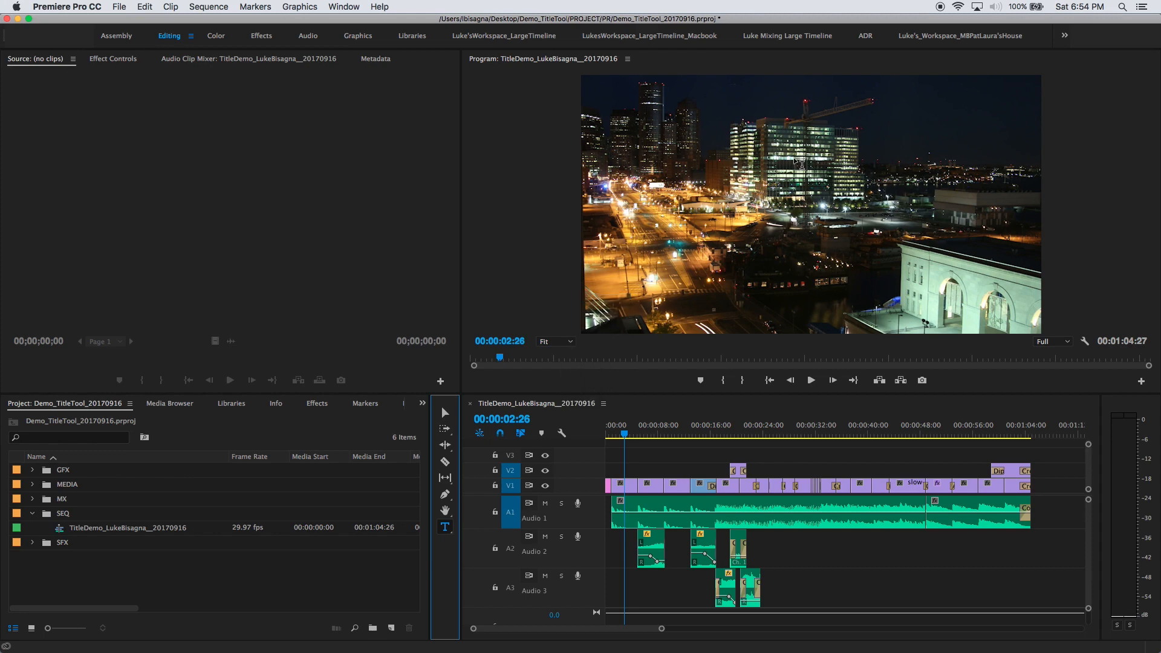
pyautogui.click(799, 162)
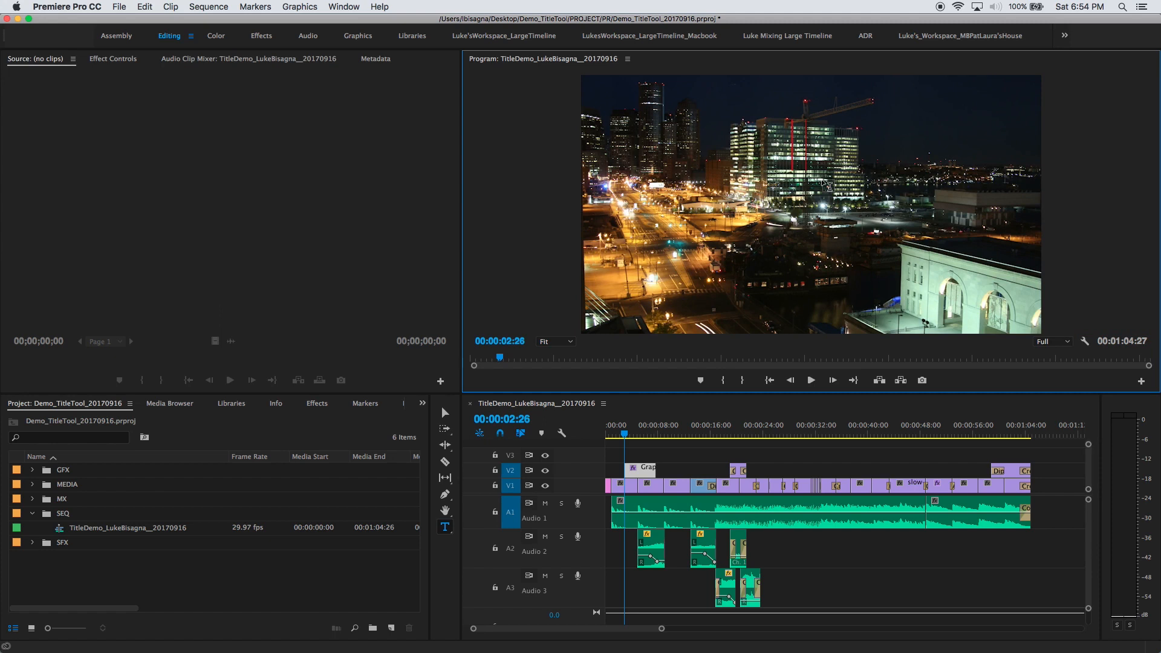
pyautogui.write('MONTAGE')
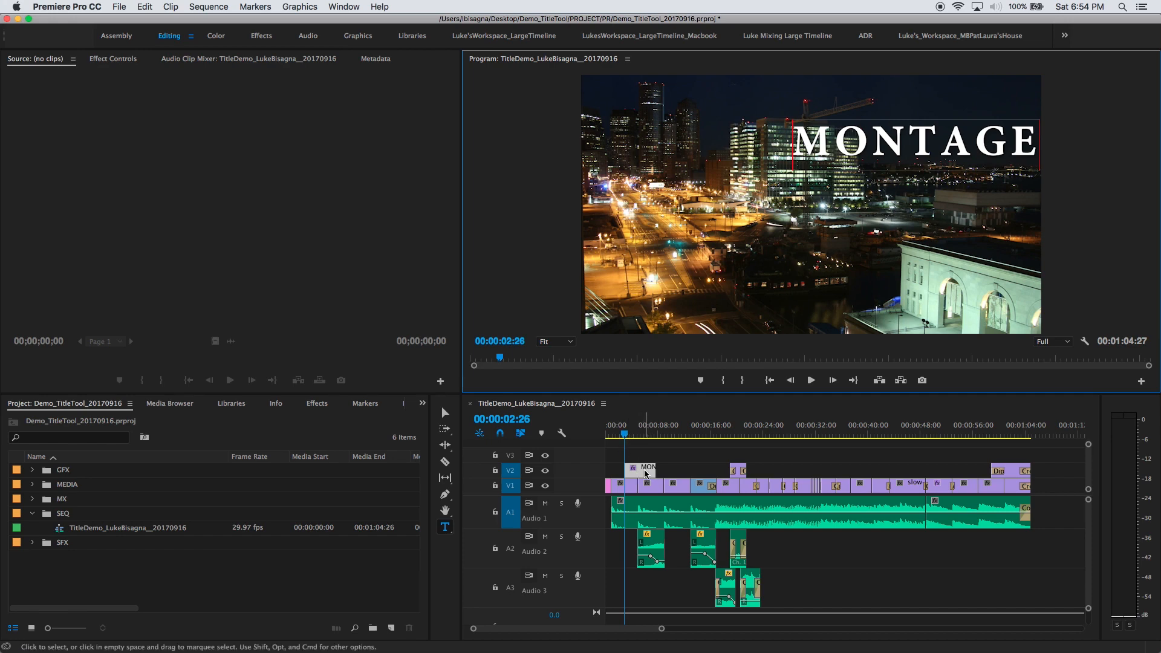
pyautogui.moveTo(648, 474); pyautogui.dragTo(638, 469)
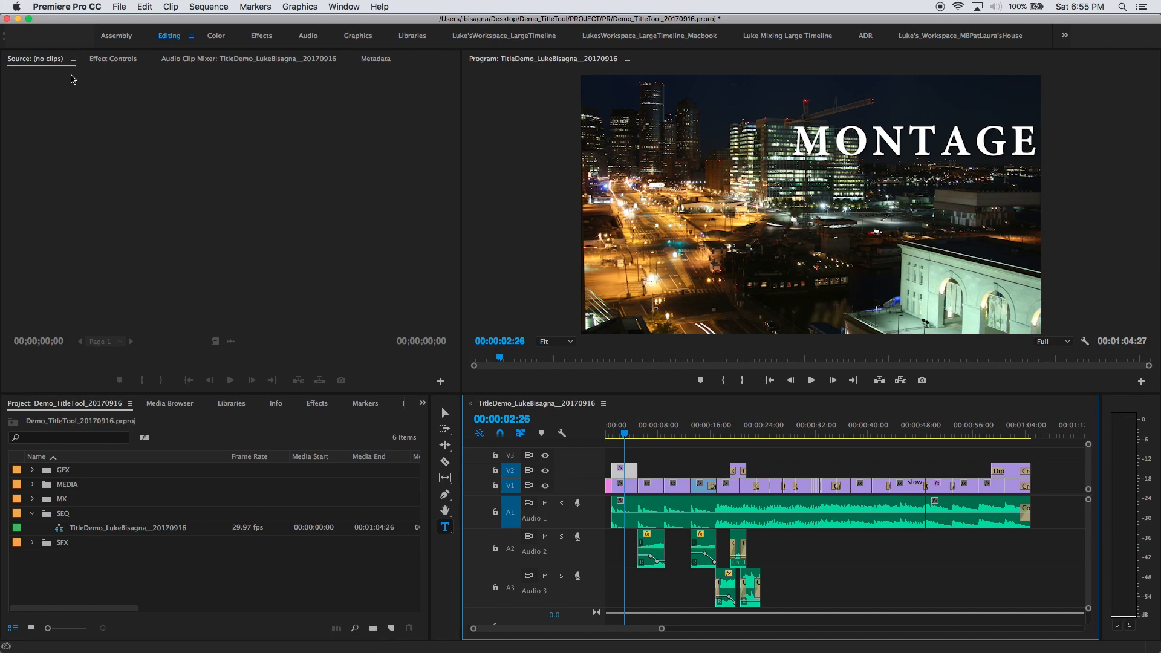
# - Set the MONTAGE title's font size to 198 and turn off its shadow
pyautogui.click(115, 60)
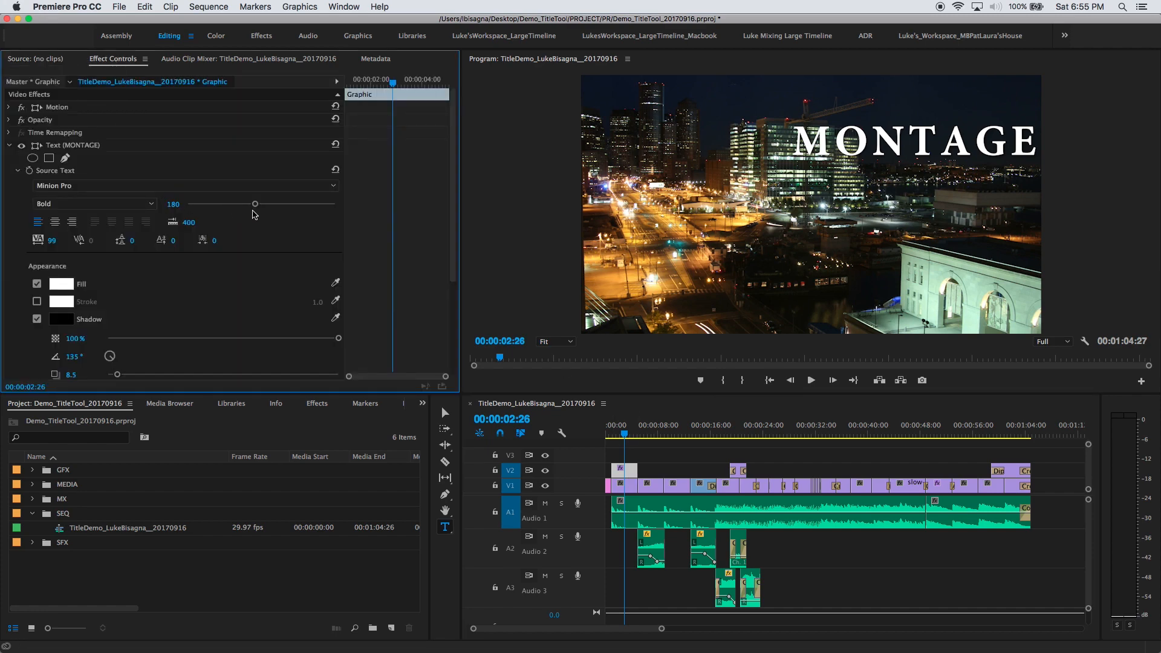
pyautogui.moveTo(254, 204); pyautogui.dragTo(260, 210)
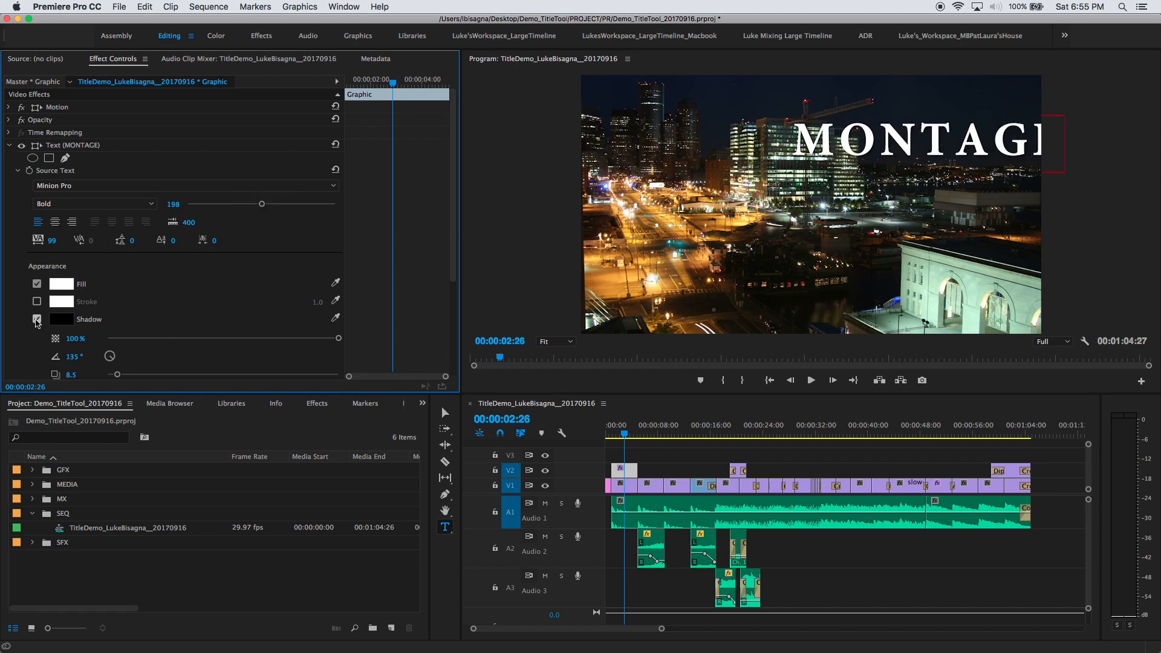
pyautogui.click(37, 321)
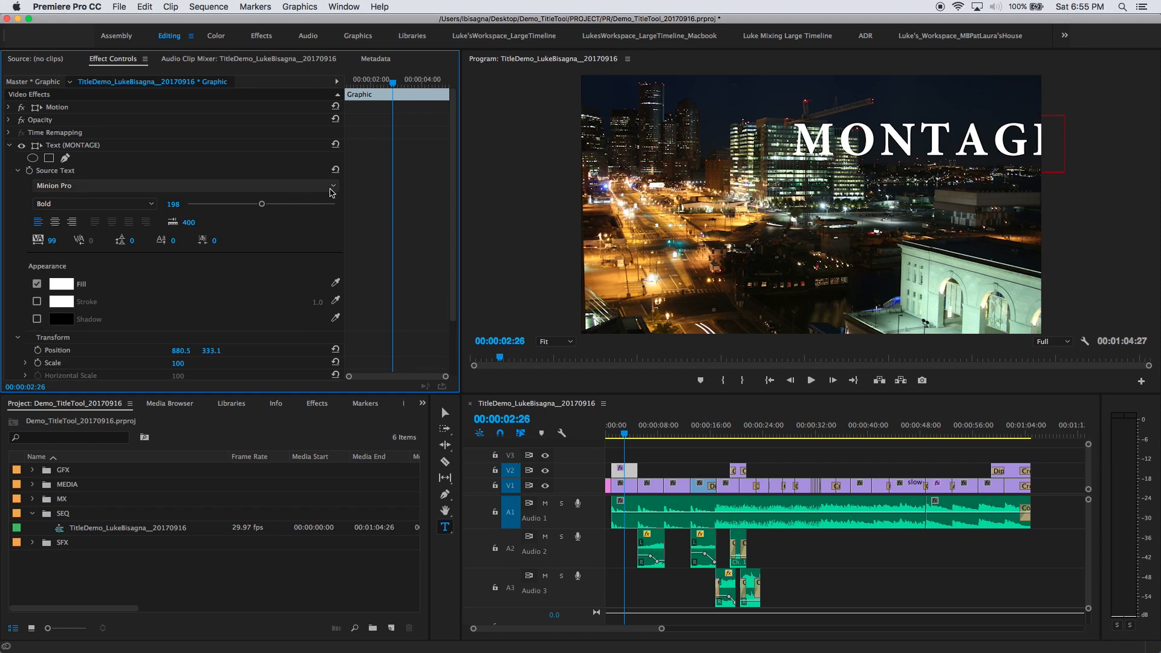
pyautogui.click(333, 185)
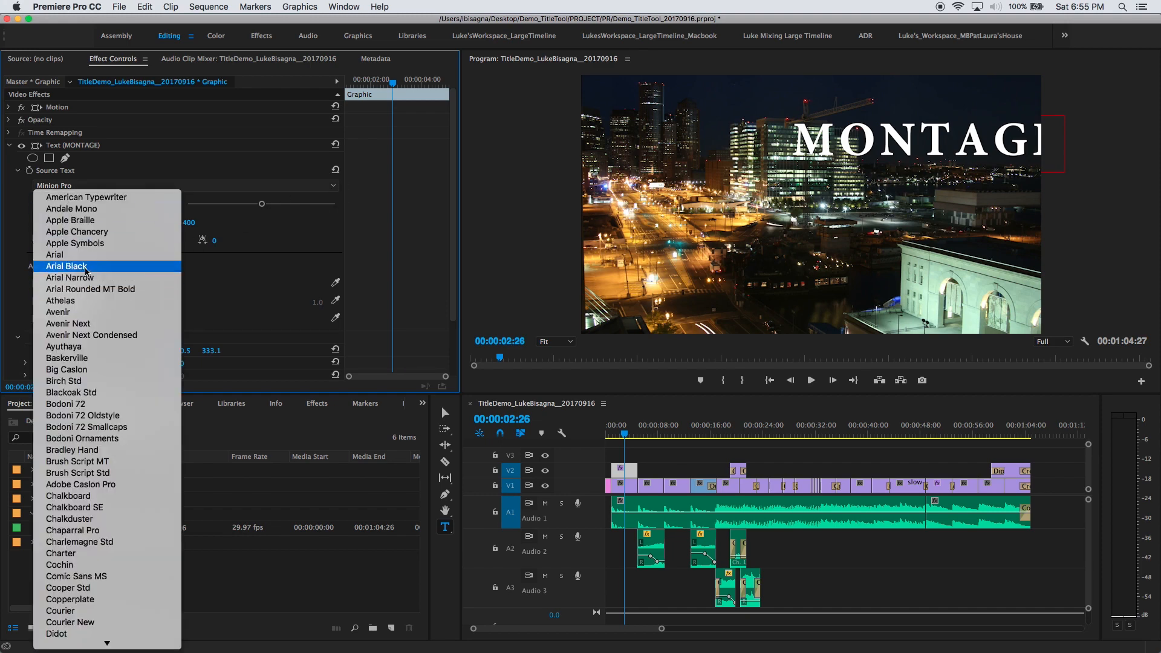
pyautogui.click(362, 241)
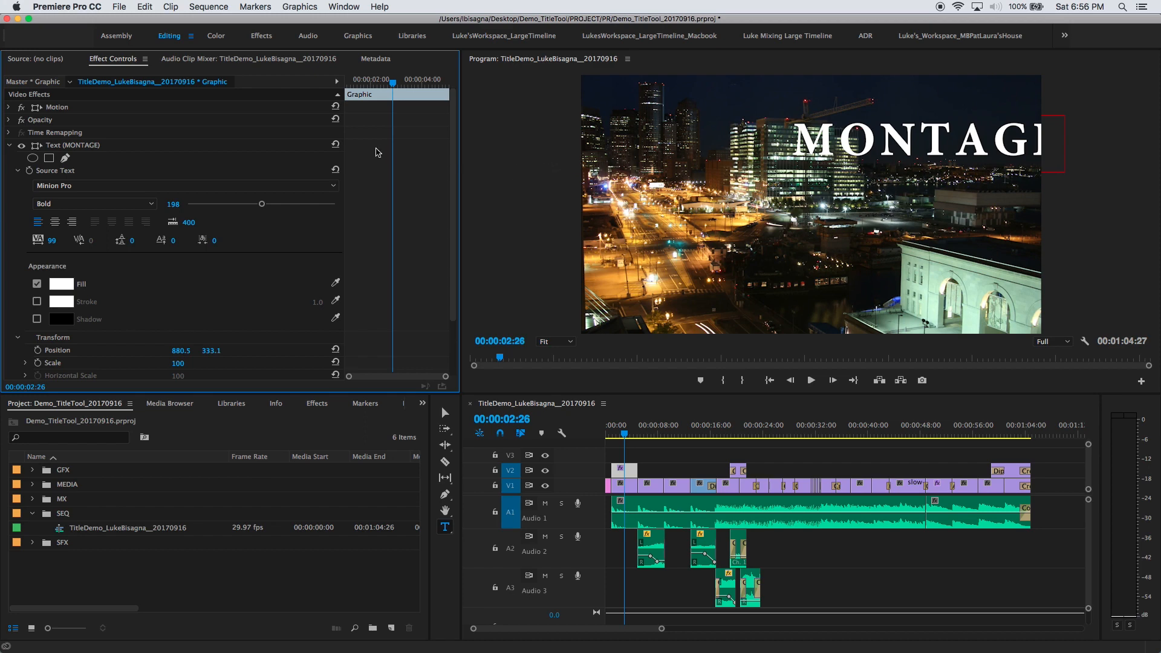
# - Open the MONTAGE text layer for editing in Essential Graphics and compare its settings with those in Effect Controls
pyautogui.click(340, 6)
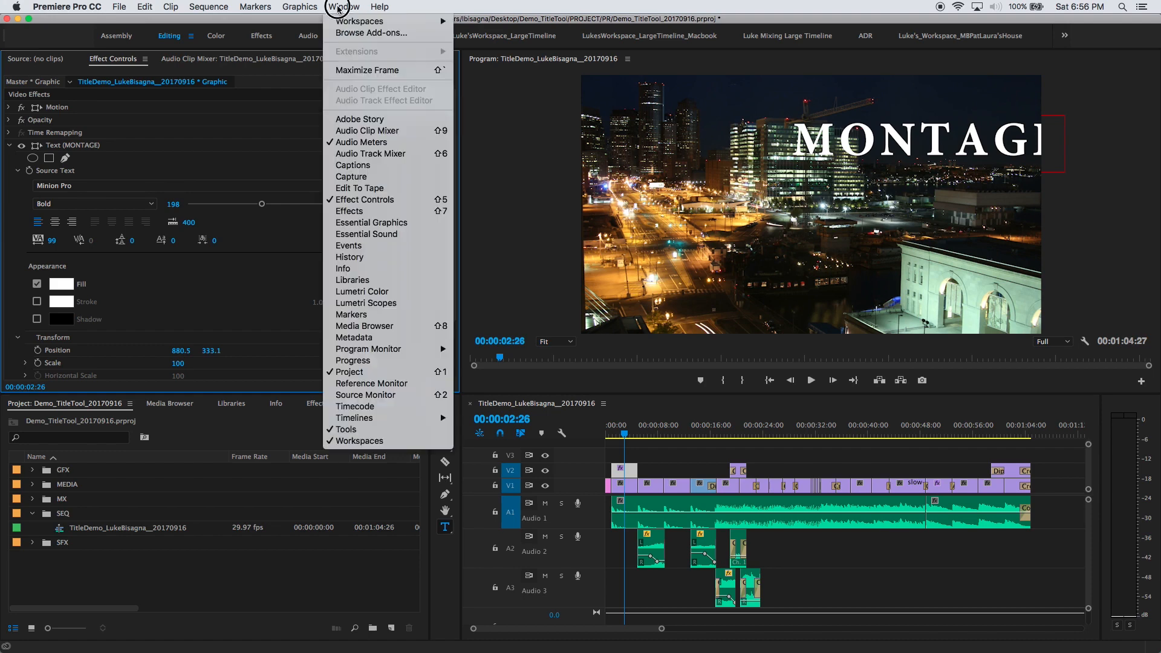
pyautogui.click(349, 224)
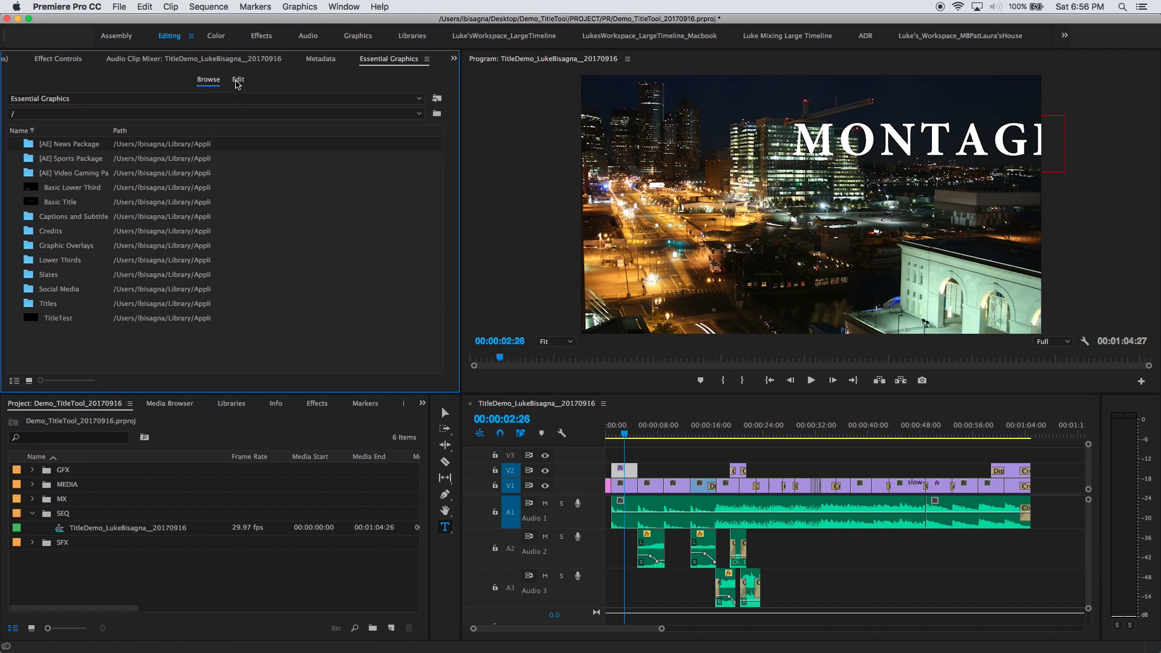
pyautogui.click(237, 81)
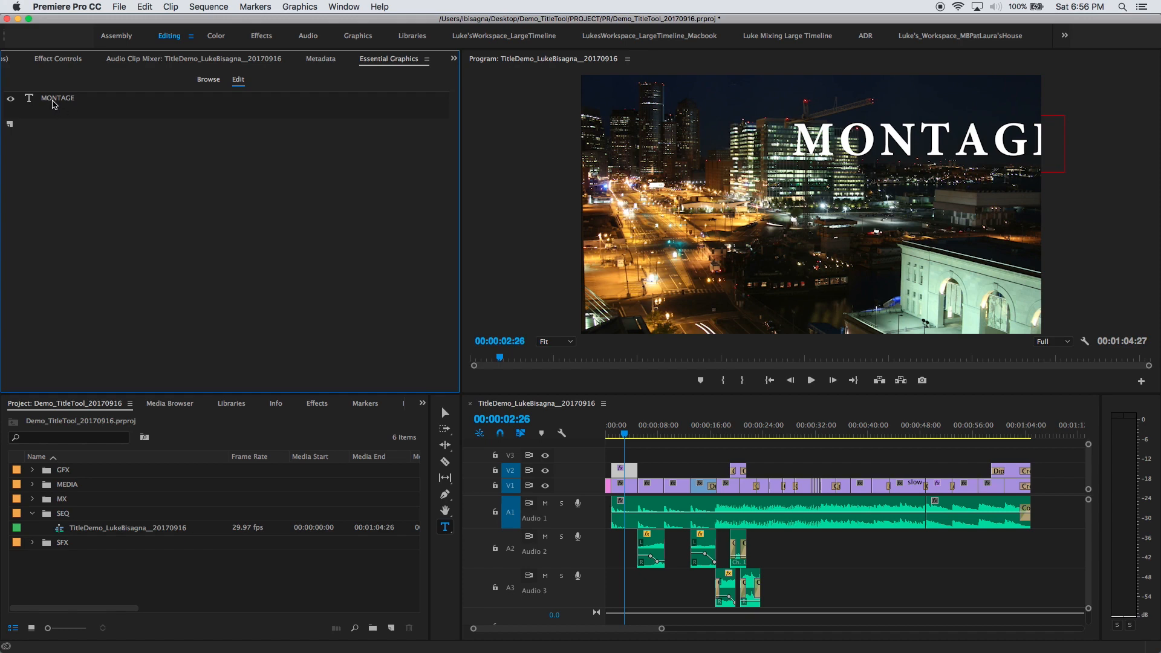
pyautogui.click(59, 106)
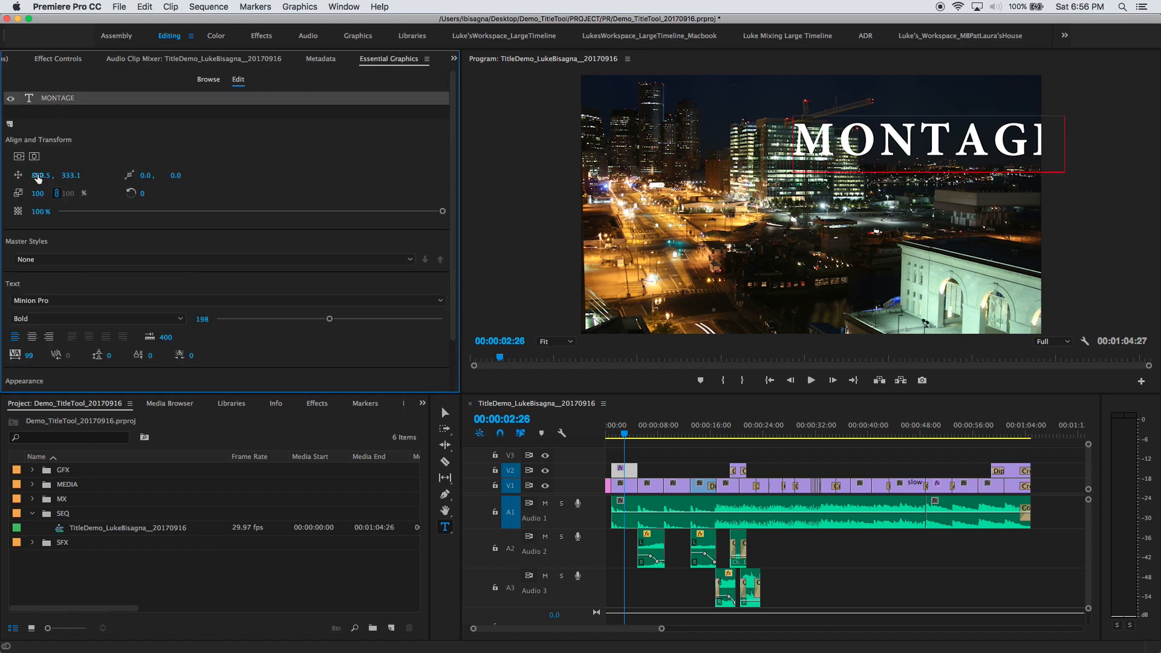
pyautogui.moveTo(450, 157); pyautogui.dragTo(456, 194)
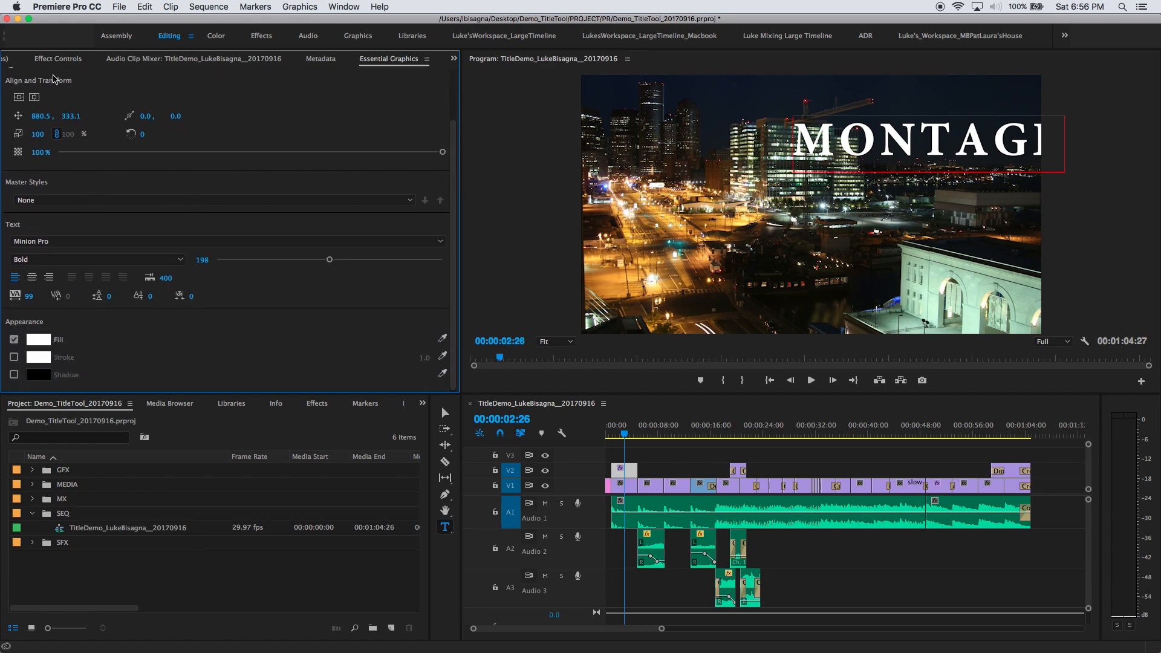
pyautogui.click(58, 60)
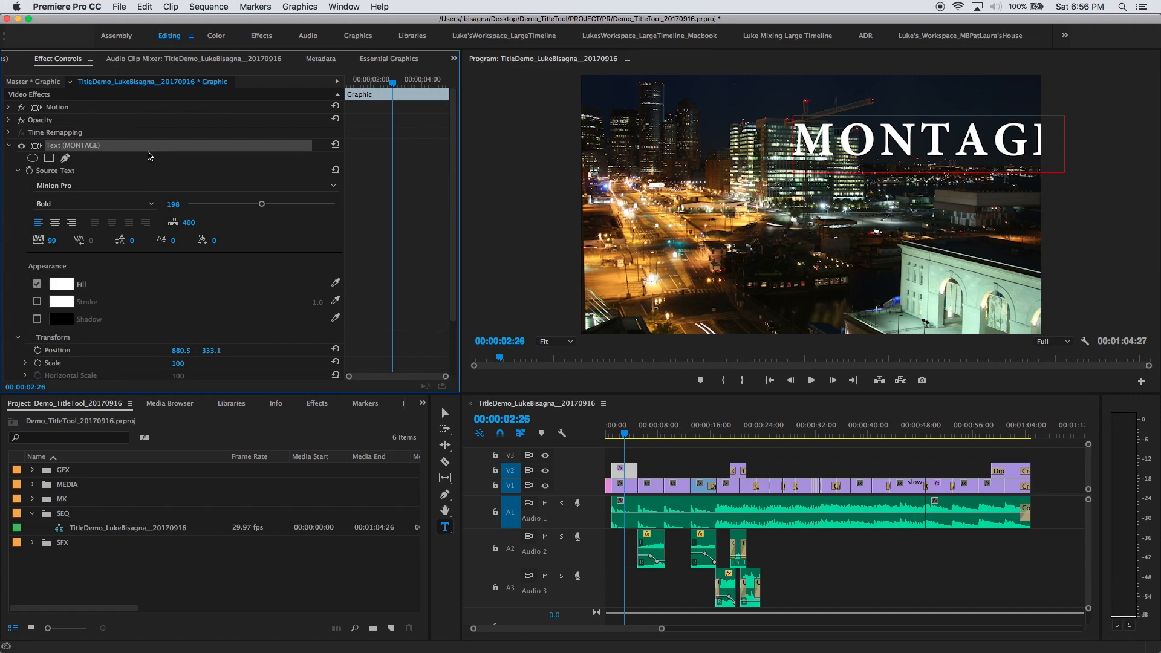
pyautogui.click(381, 61)
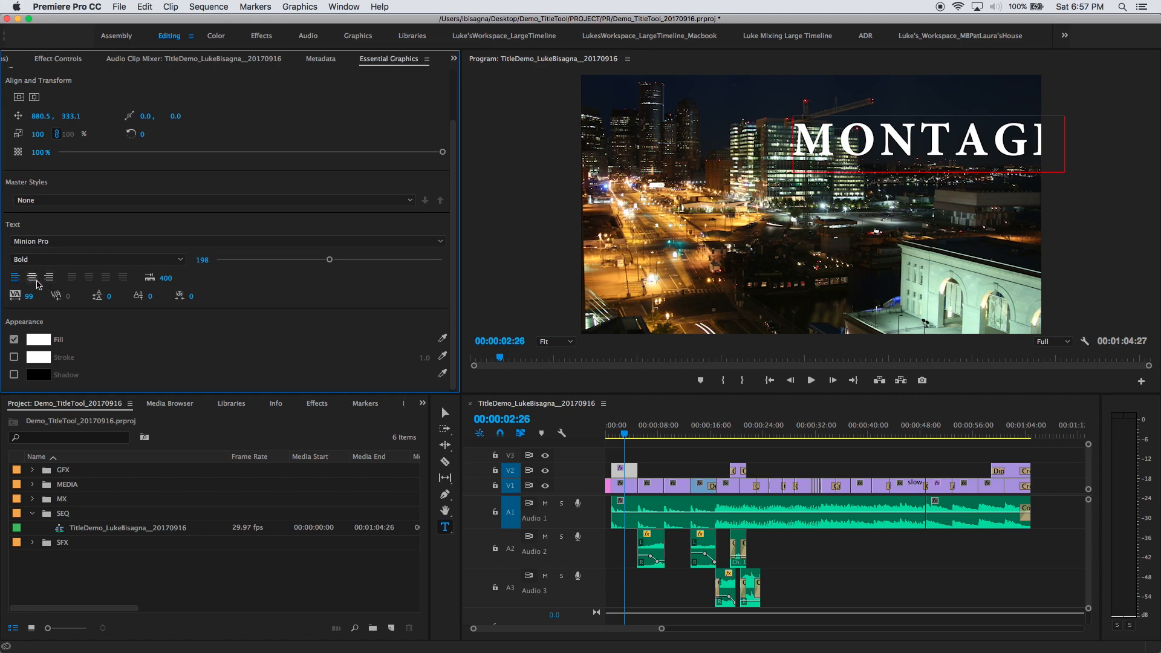
# - Center-align the MONTAGE text and center it horizontally and vertically in the frame
pyautogui.click(33, 279)
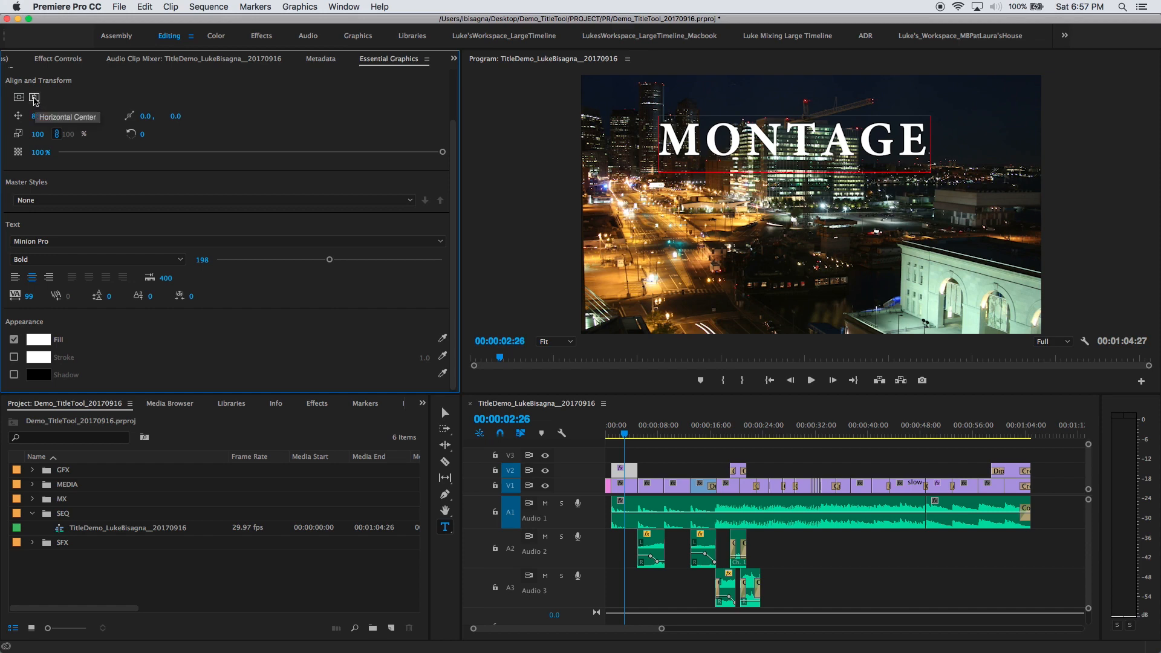
pyautogui.click(34, 98)
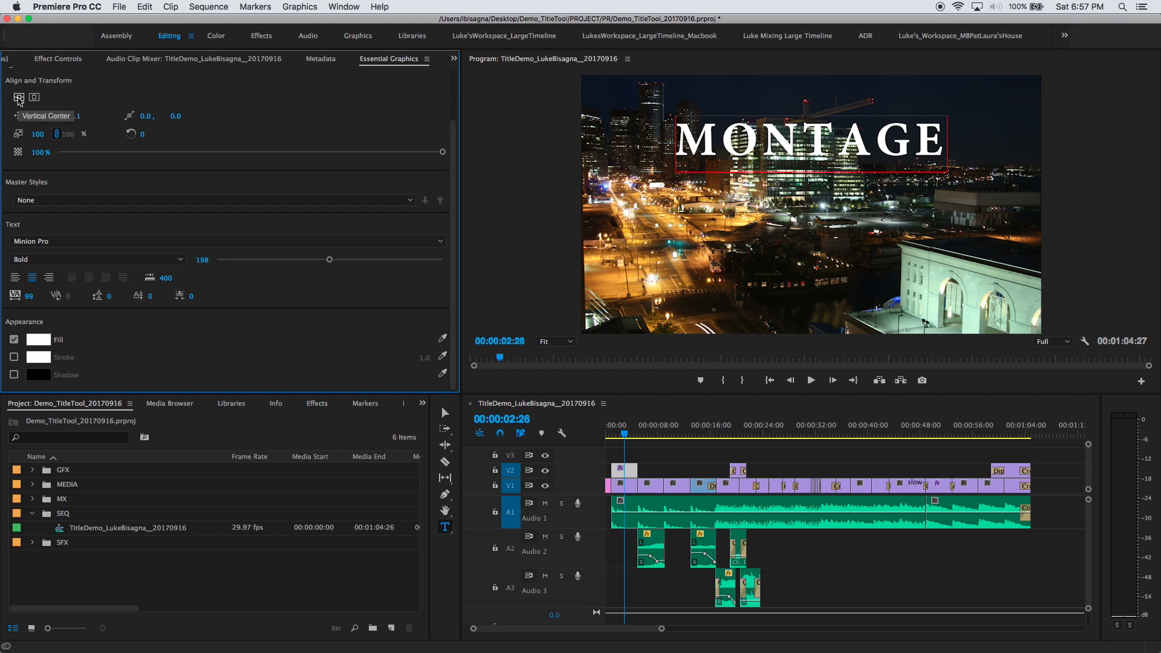
pyautogui.click(19, 98)
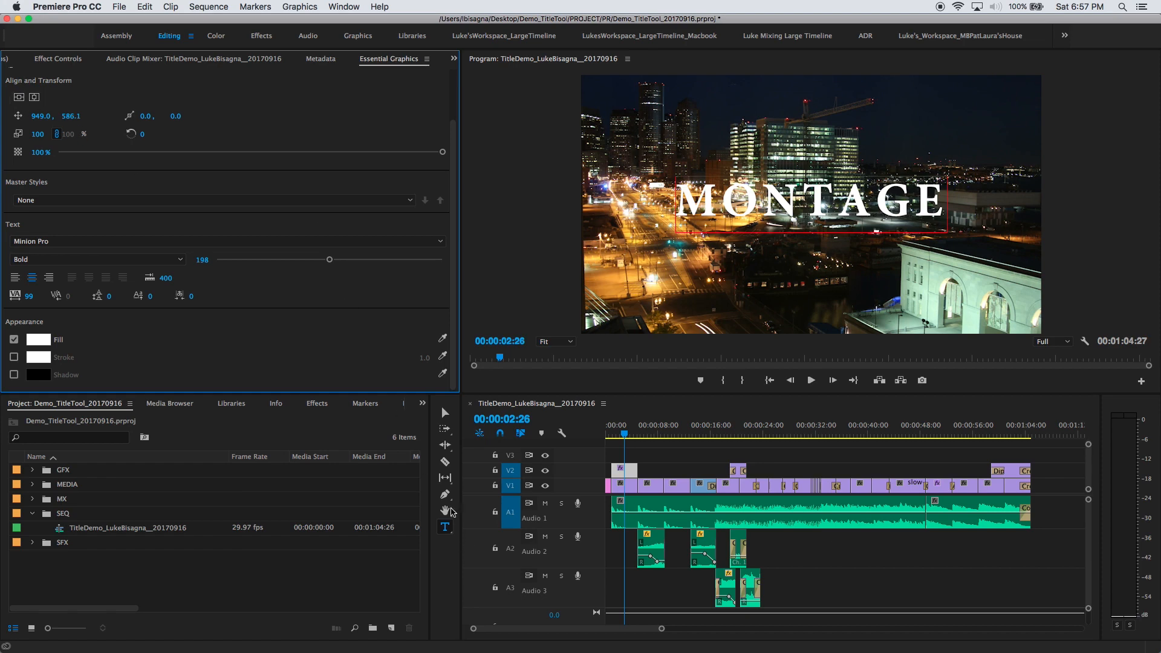
# - Reposition the MONTAGE title freehand slightly above the frame's middle and center it horizontally again
pyautogui.click(444, 413)
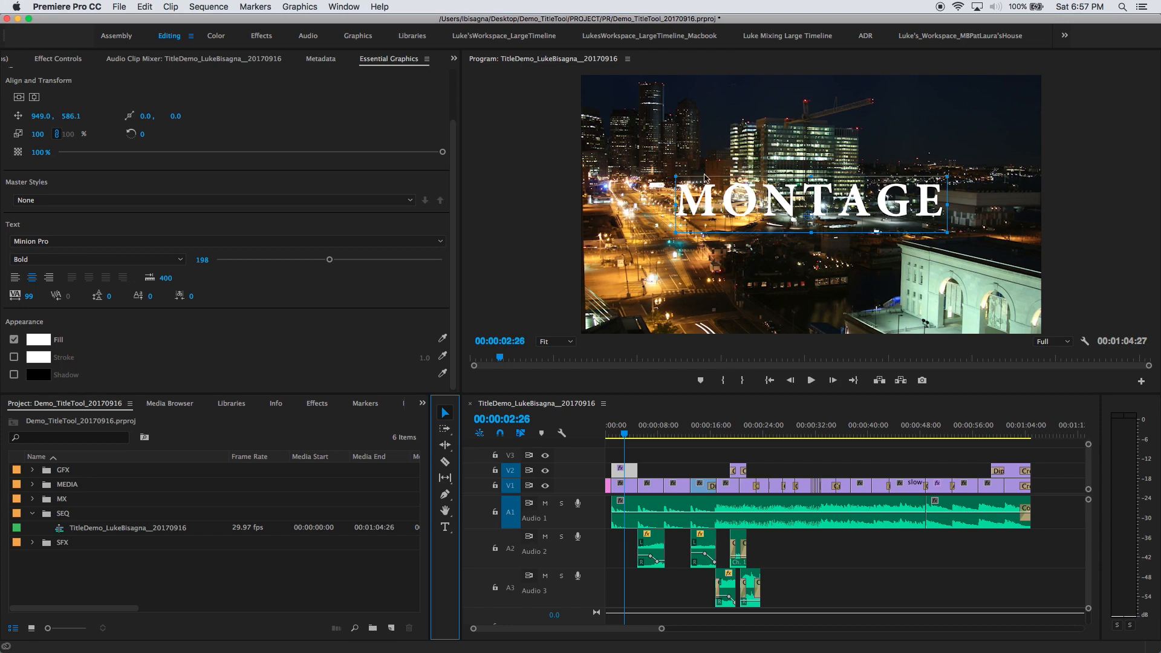
pyautogui.click(787, 206)
pyautogui.moveTo(786, 205); pyautogui.dragTo(739, 154)
pyautogui.moveTo(715, 221); pyautogui.dragTo(775, 195)
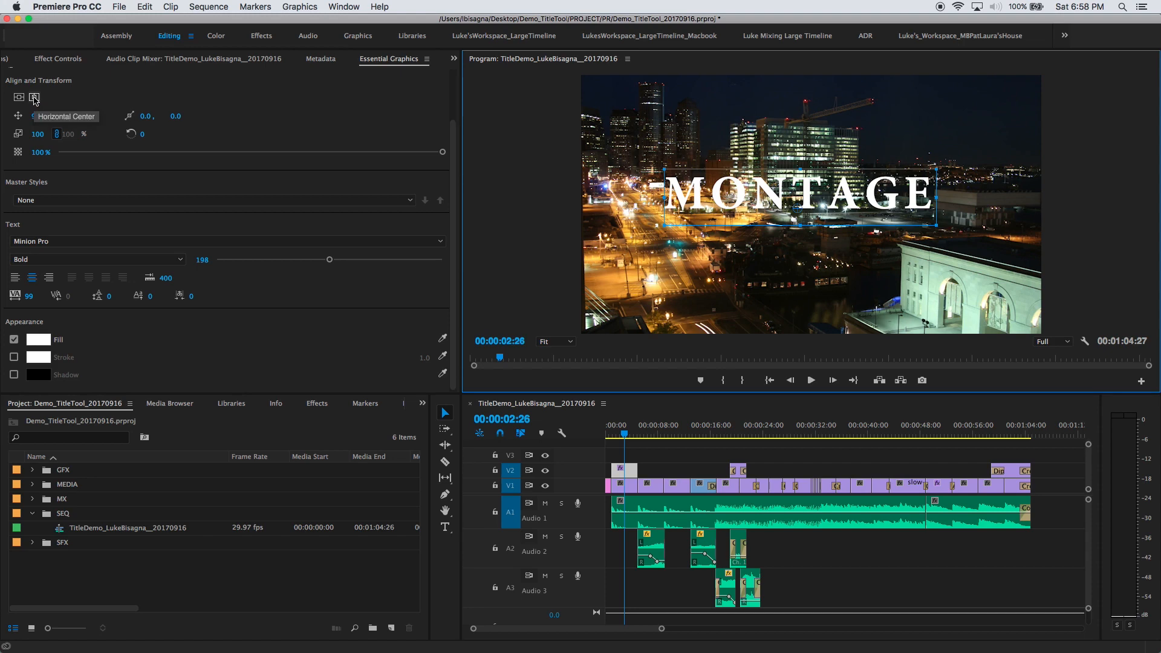
pyautogui.click(34, 98)
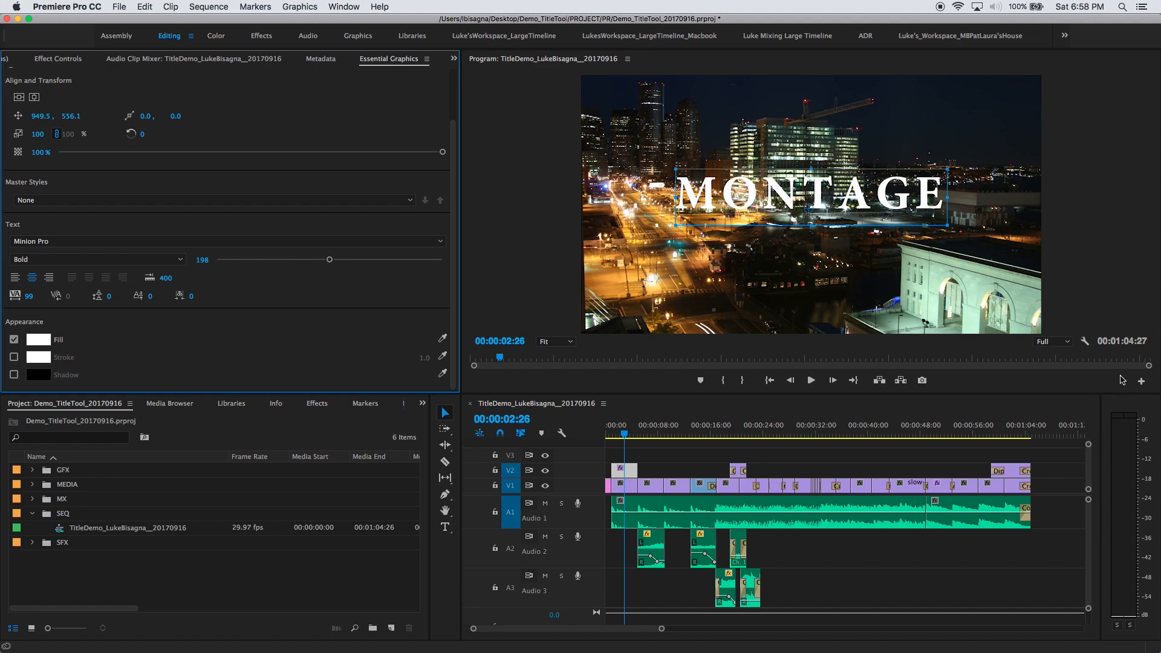
# - Turn on Safe Margins for the program view
pyautogui.click(1086, 343)
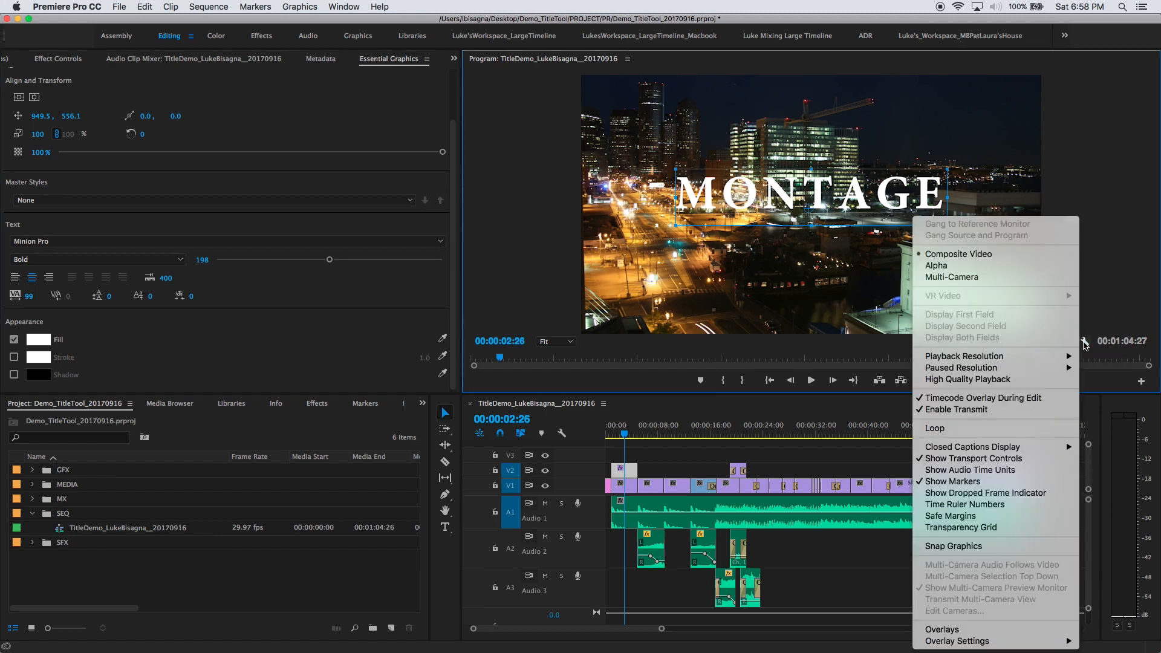
pyautogui.click(935, 518)
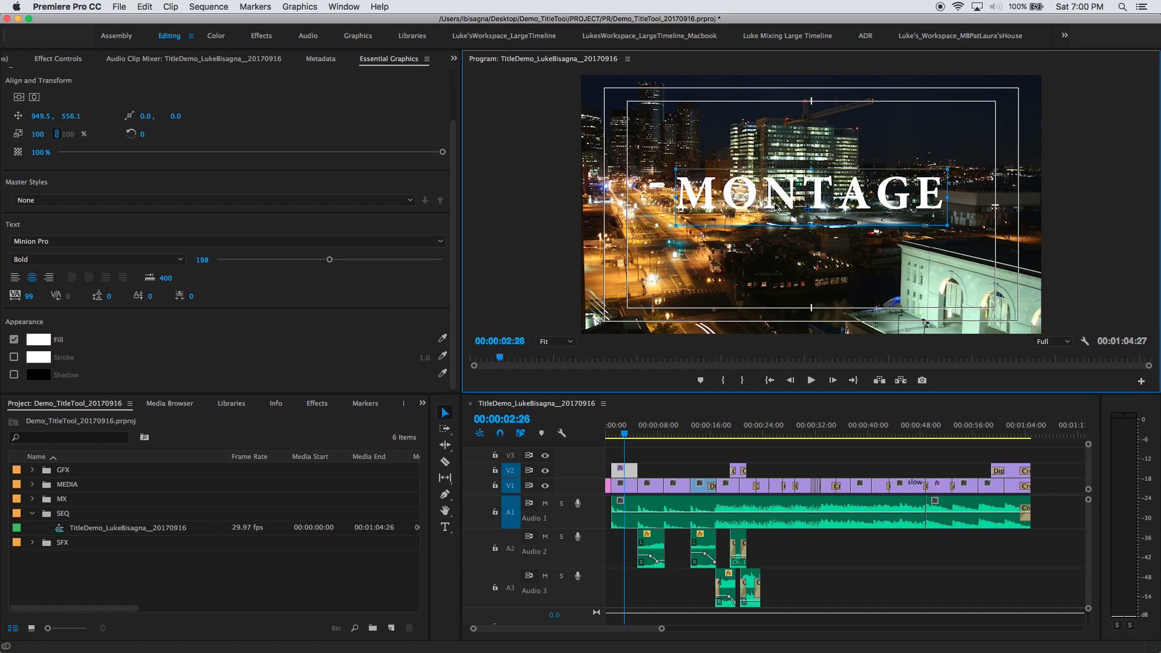
# - Find the Gaussian Blur video effect and apply it to the Boston time-lapse clip beneath the MONTAGE title
pyautogui.click(630, 489)
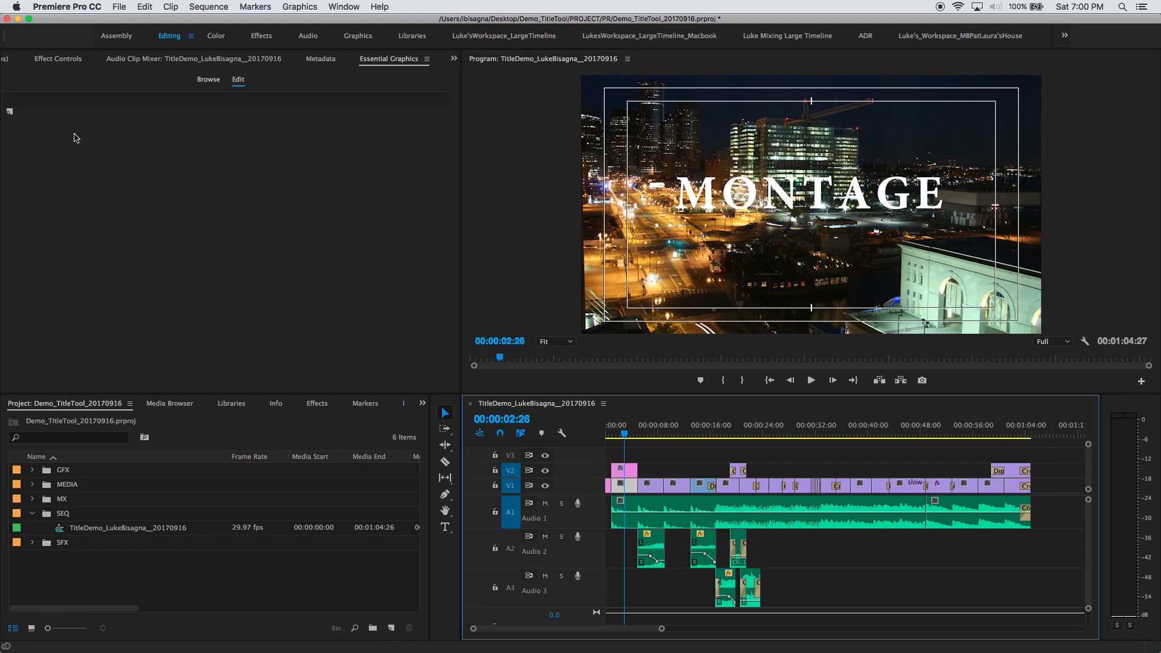
pyautogui.click(59, 61)
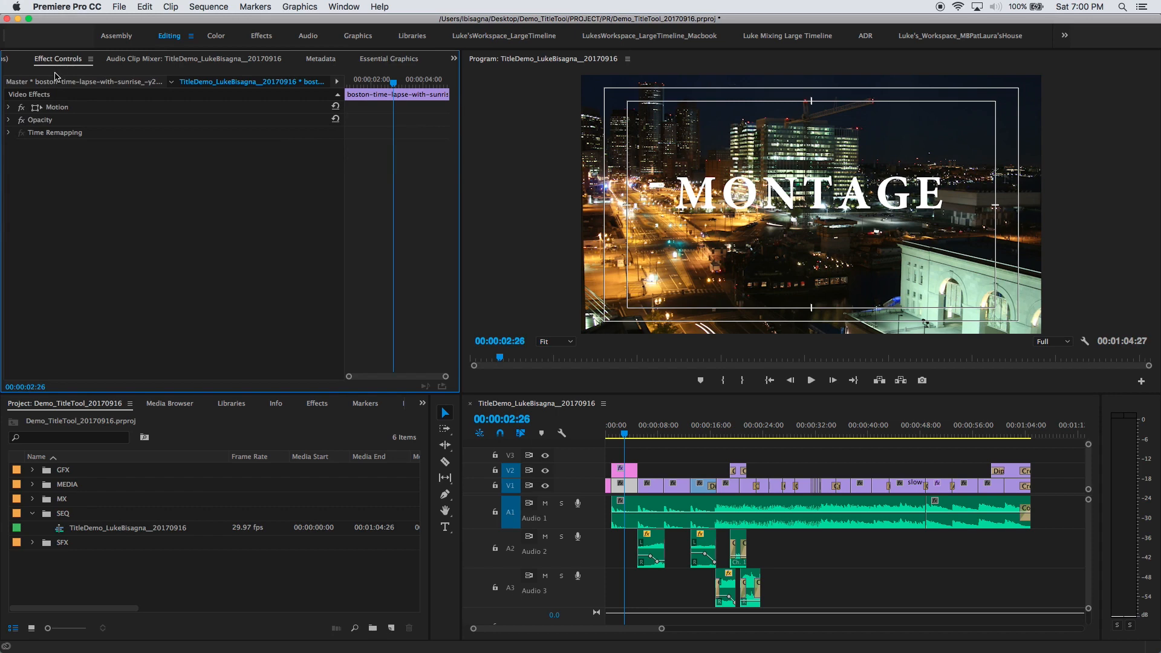
pyautogui.click(318, 404)
pyautogui.click(10, 419)
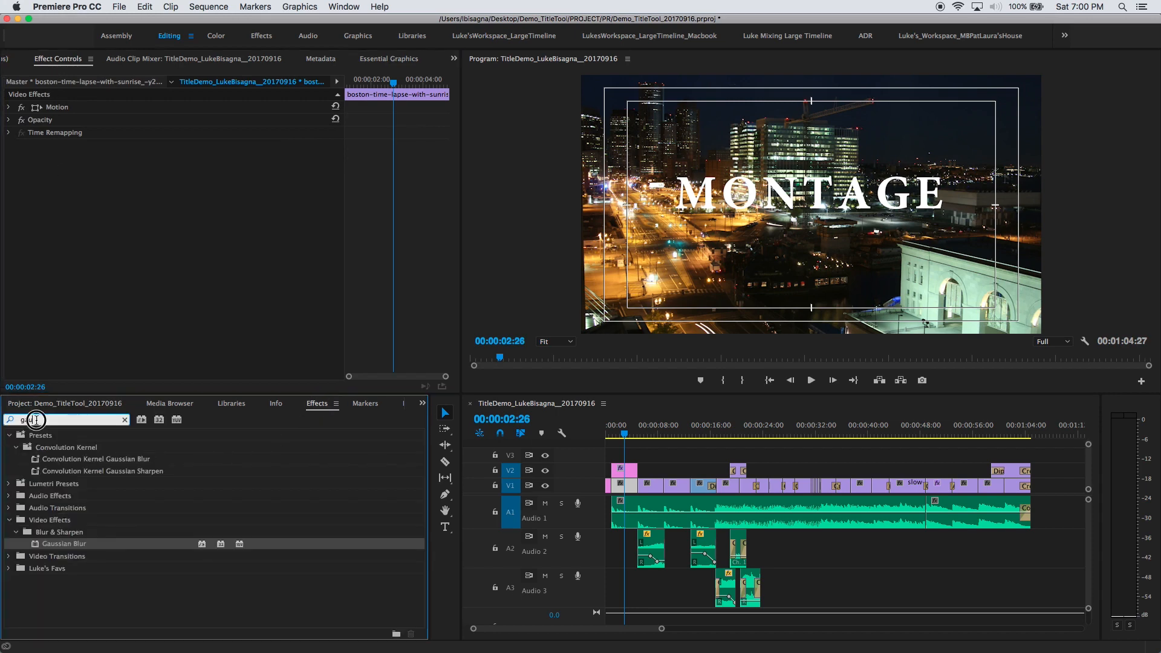
pyautogui.write('gau')
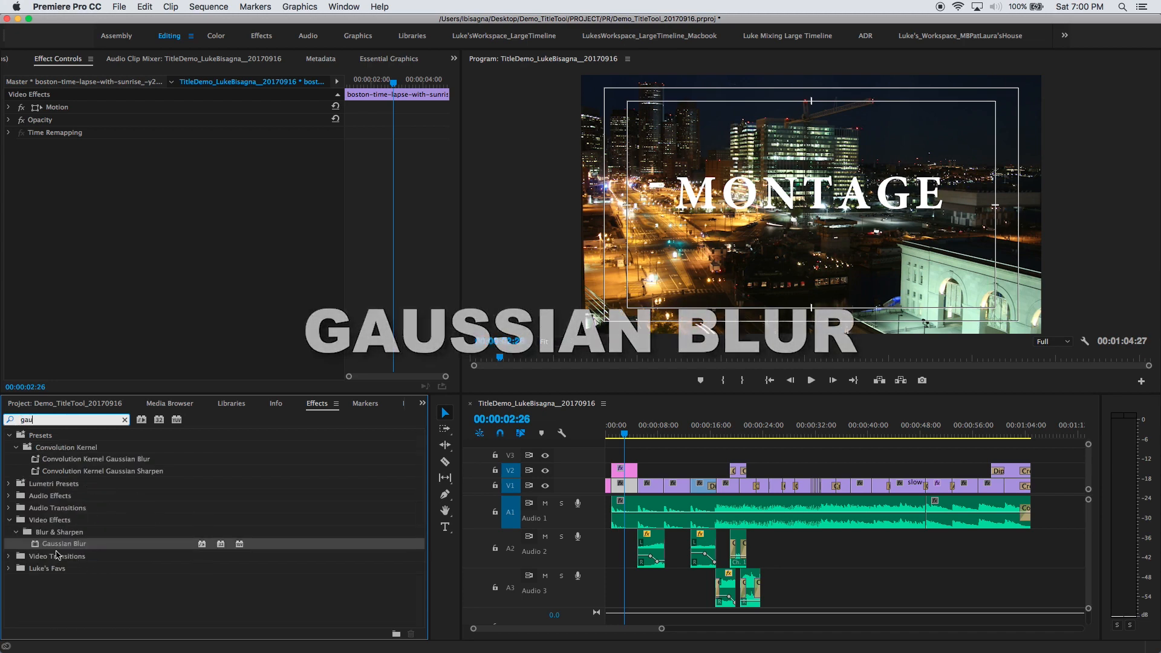
pyautogui.moveTo(37, 548); pyautogui.dragTo(625, 489)
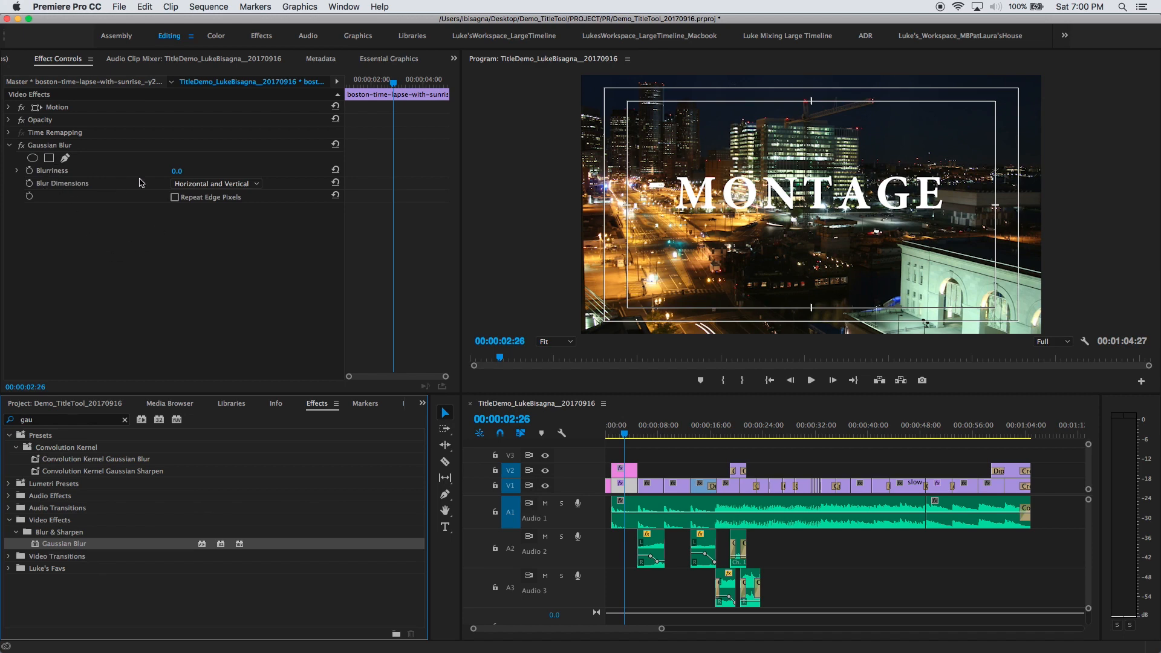
# - Set the background clip's Gaussian Blur blurriness to 20
pyautogui.click(178, 171)
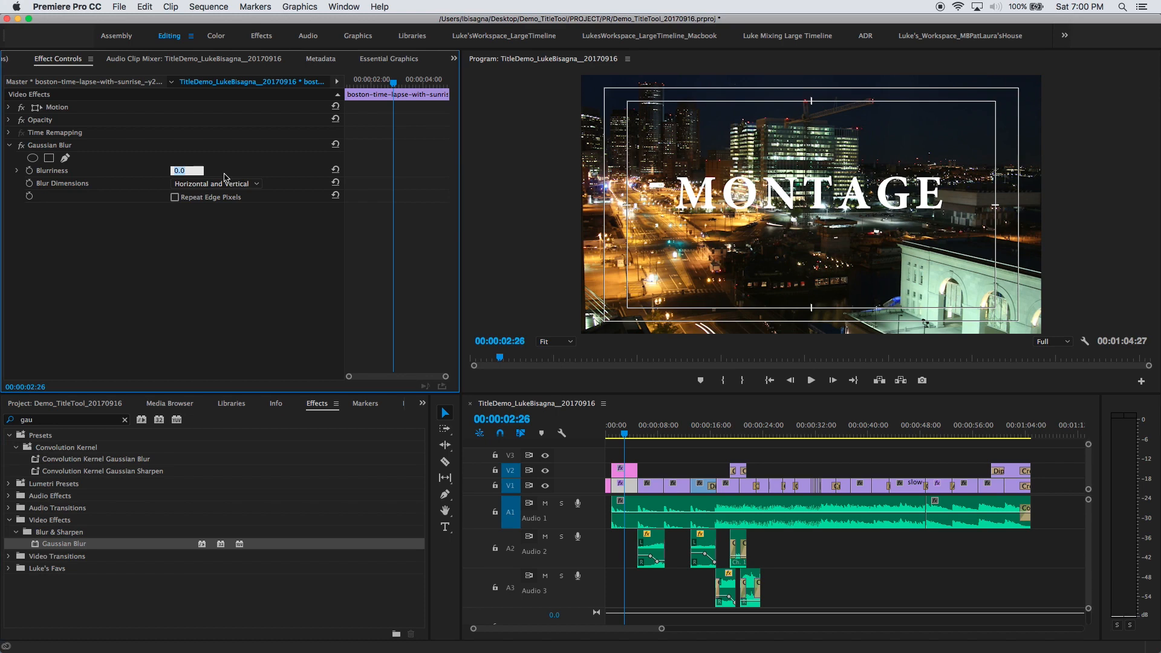
pyautogui.write('20')
pyautogui.press('Return')
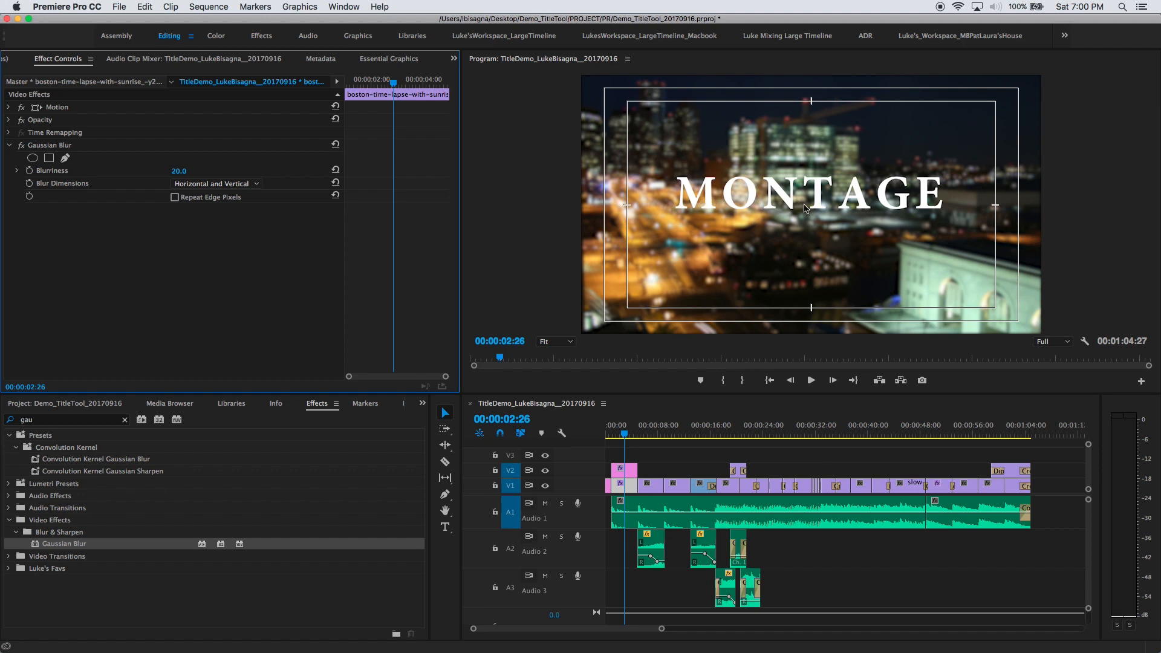
# - Play the sequence from its beginning to review the title over the blurred background
pyautogui.moveTo(627, 438); pyautogui.dragTo(608, 441)
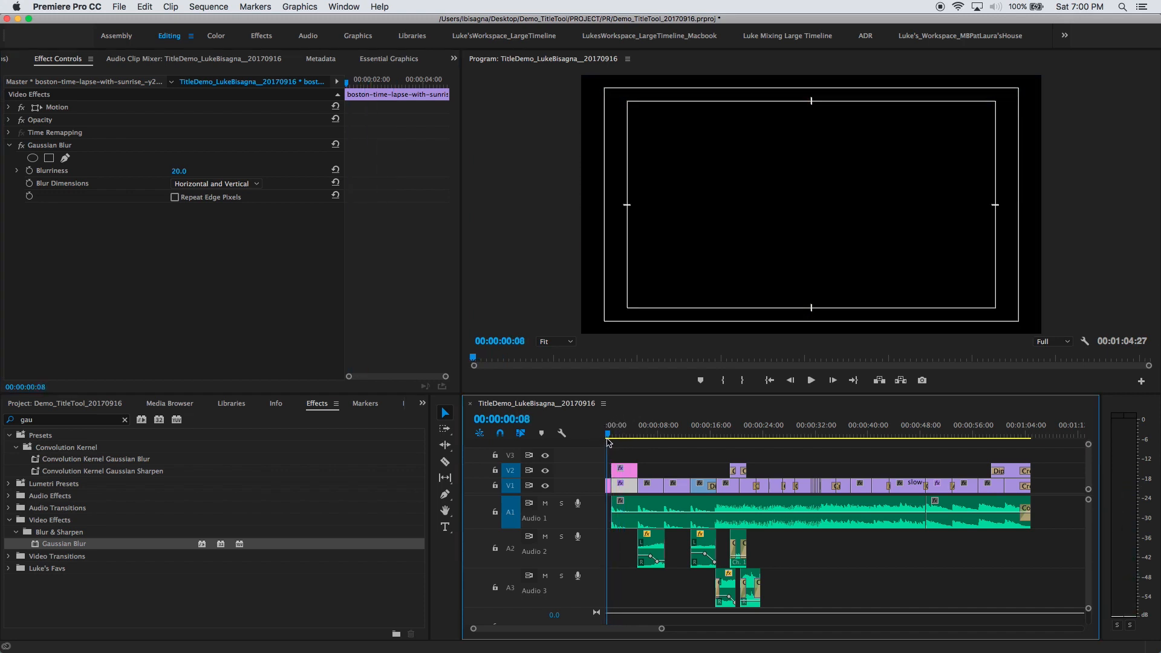
pyautogui.press('space')
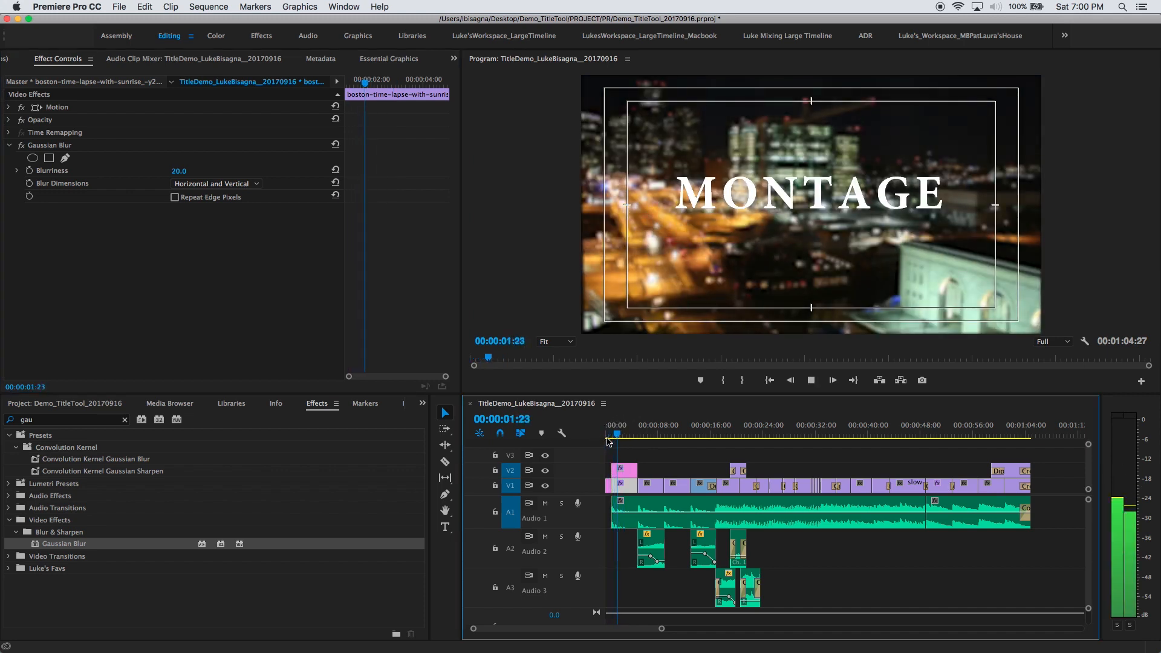
pyautogui.press('space')
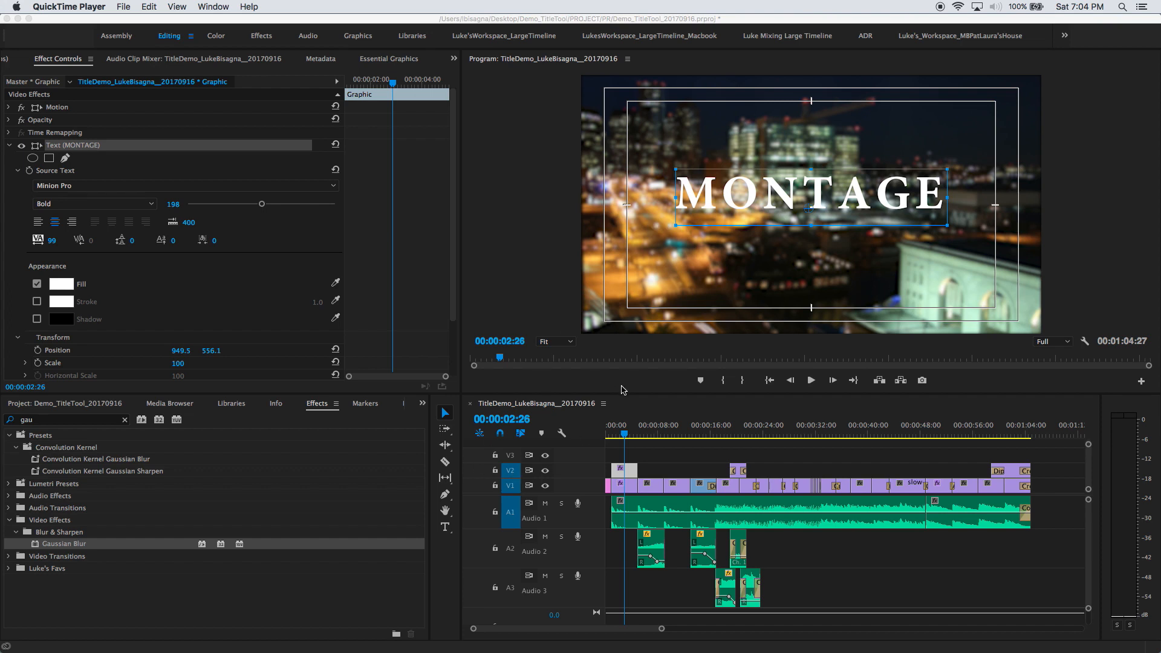
# - Open the MONTAGE text settings in Essential Graphics and turn on its shadow
pyautogui.click(398, 61)
pyautogui.click(395, 60)
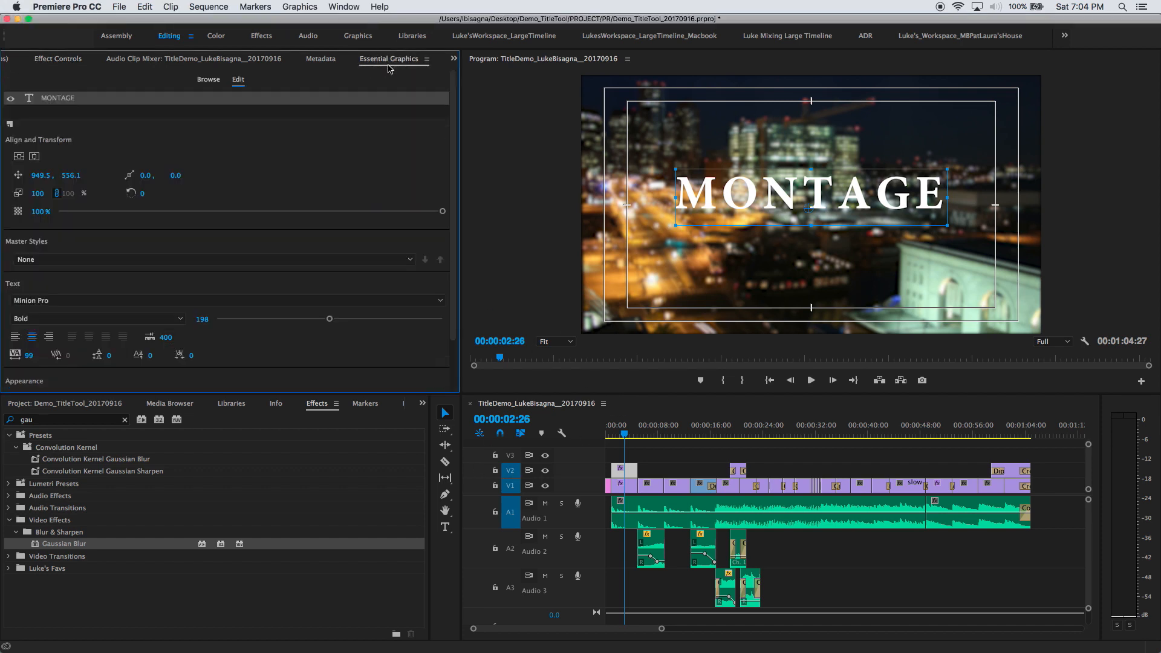
pyautogui.moveTo(453, 112); pyautogui.dragTo(453, 163)
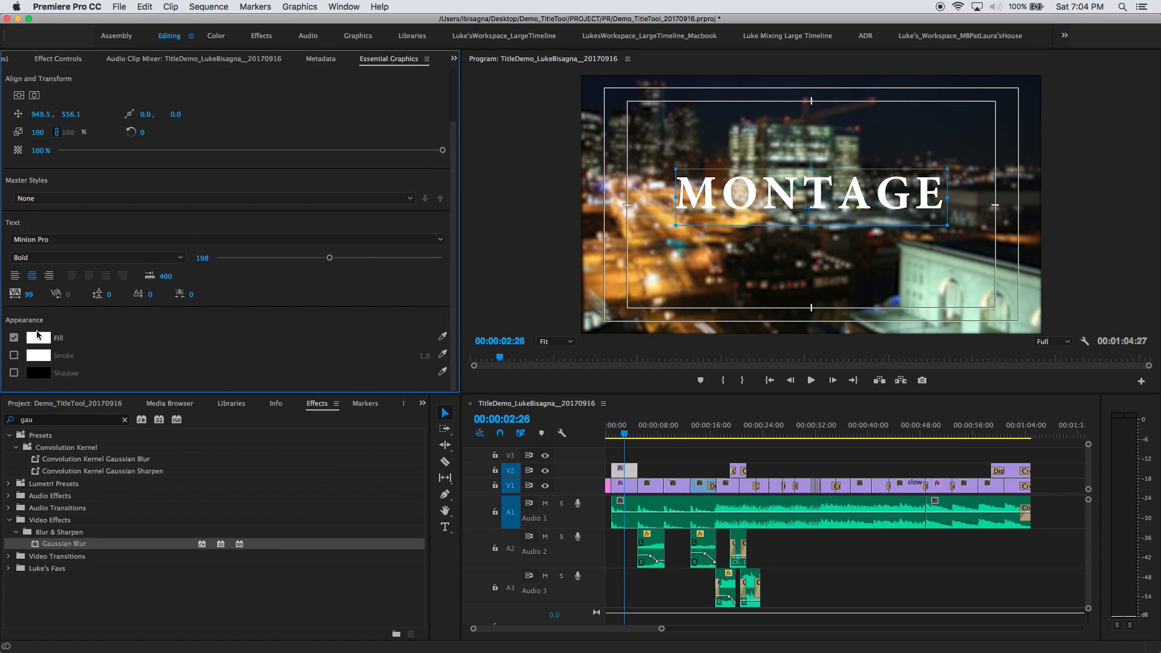
pyautogui.click(14, 373)
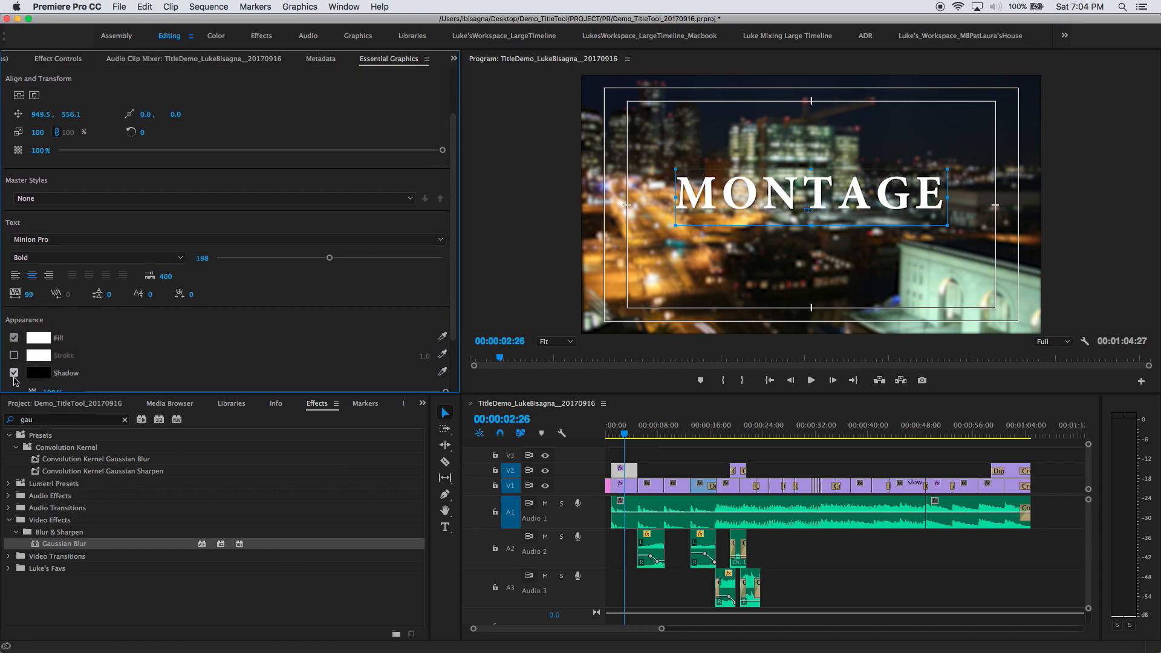
# - Adjust the title shadow to a 128° angle, a distance of 10.1 and a blur of 56
pyautogui.moveTo(454, 283); pyautogui.dragTo(454, 344)
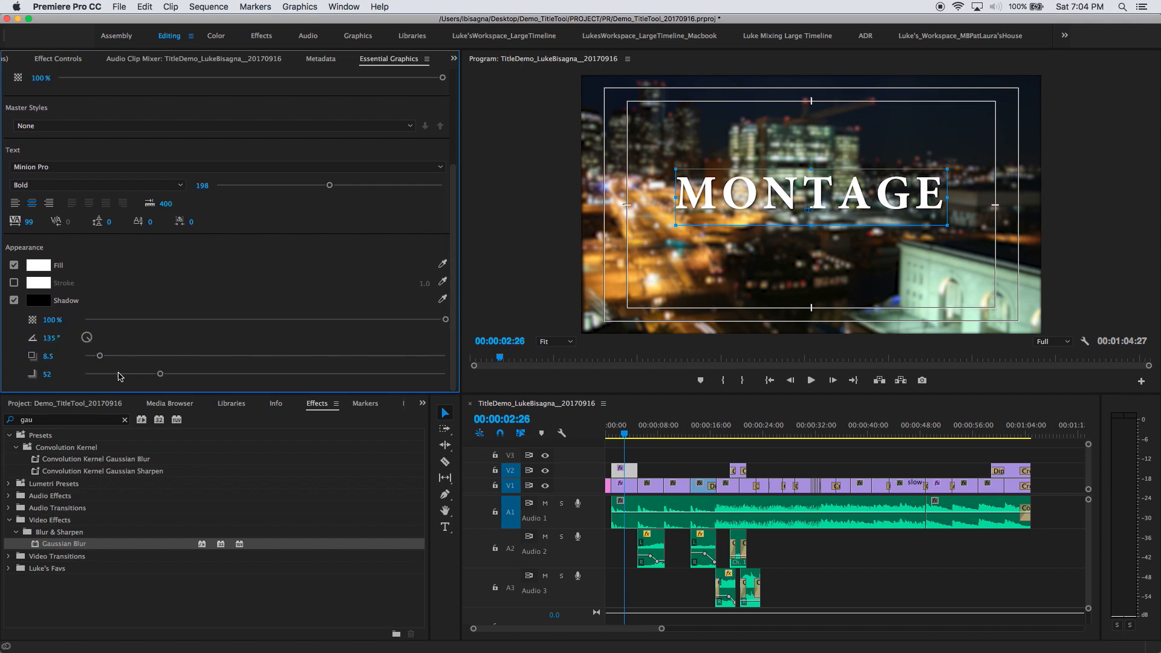
pyautogui.moveTo(160, 375); pyautogui.dragTo(81, 374)
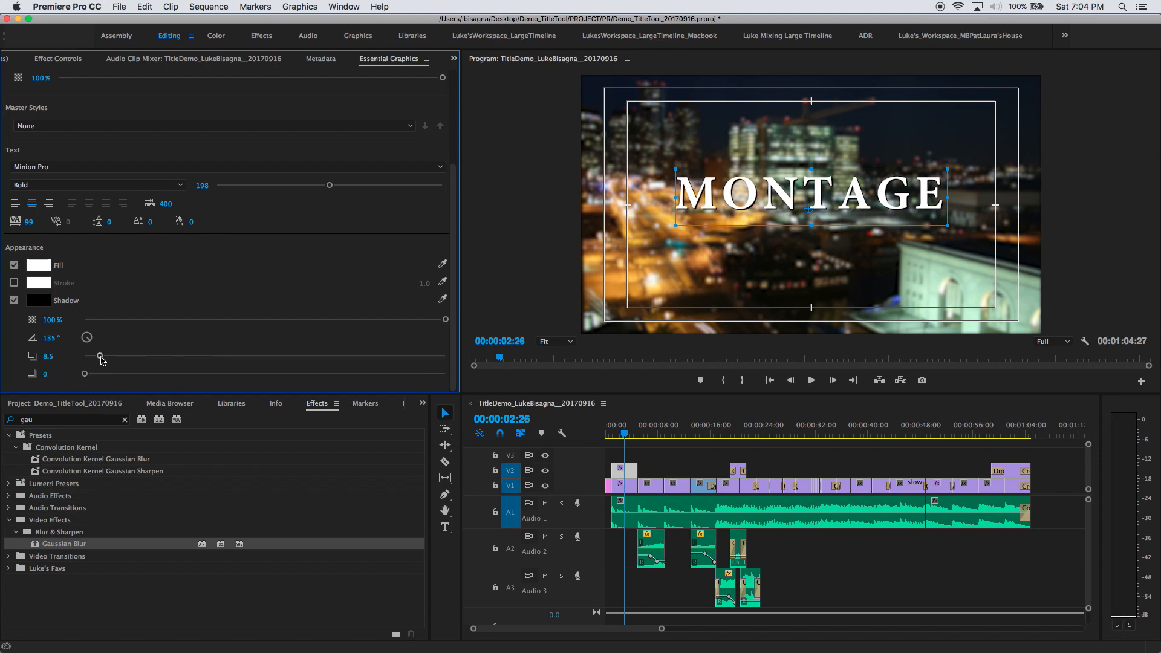
pyautogui.moveTo(86, 348)
pyautogui.mouseDown()
pyautogui.moveTo(92, 326)
pyautogui.moveTo(77, 350)
pyautogui.moveTo(93, 343)
pyautogui.mouseUp()
pyautogui.moveTo(101, 359)
pyautogui.mouseDown()
pyautogui.moveTo(137, 362)
pyautogui.moveTo(103, 363)
pyautogui.mouseUp()
pyautogui.moveTo(86, 375); pyautogui.dragTo(166, 378)
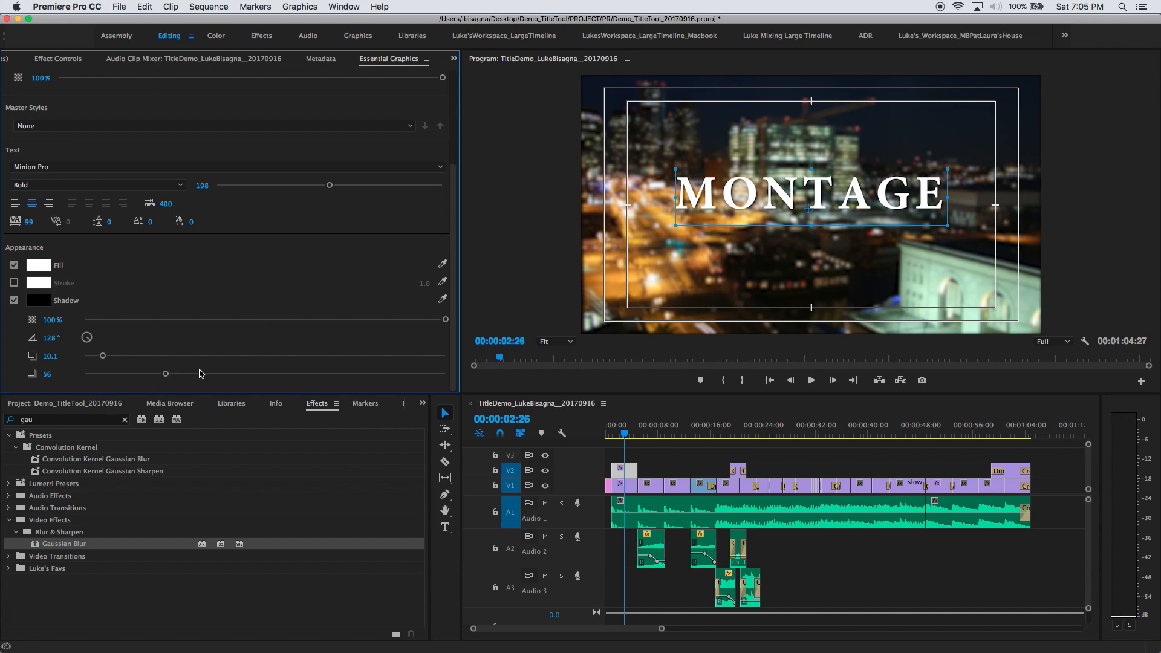
# - Start animating the MONTAGE text layer's scale with a 100 keyframe at the graphic's first frame, 00:00:01:00
pyautogui.click(621, 442)
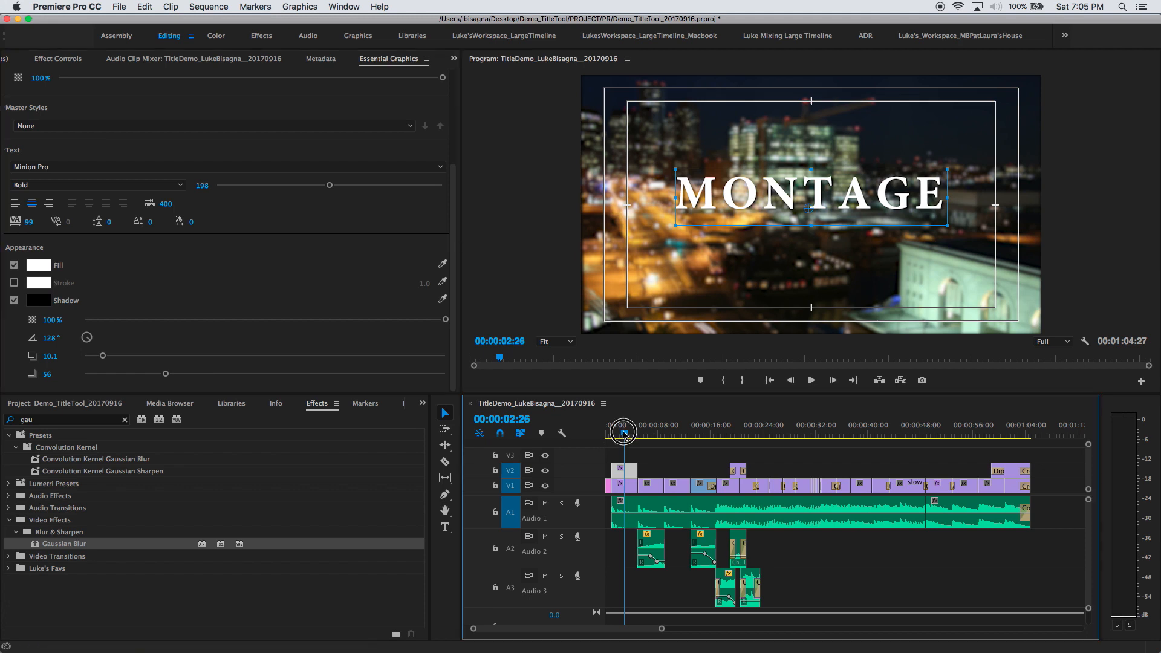
pyautogui.press('Up')
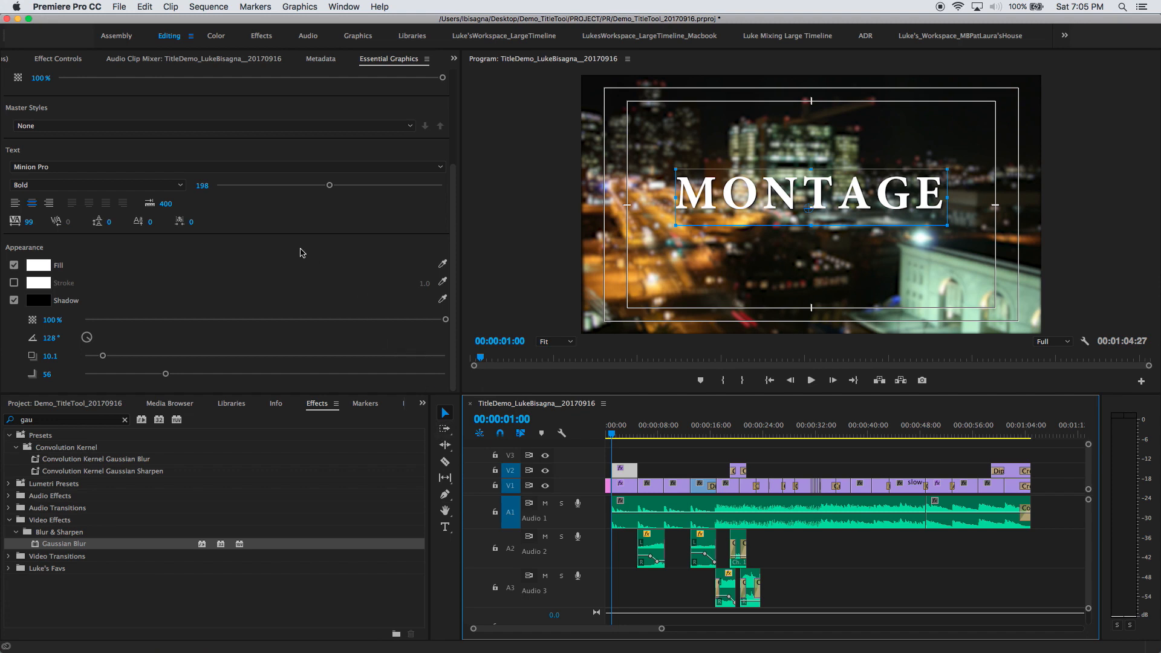
pyautogui.click(59, 59)
pyautogui.click(454, 179)
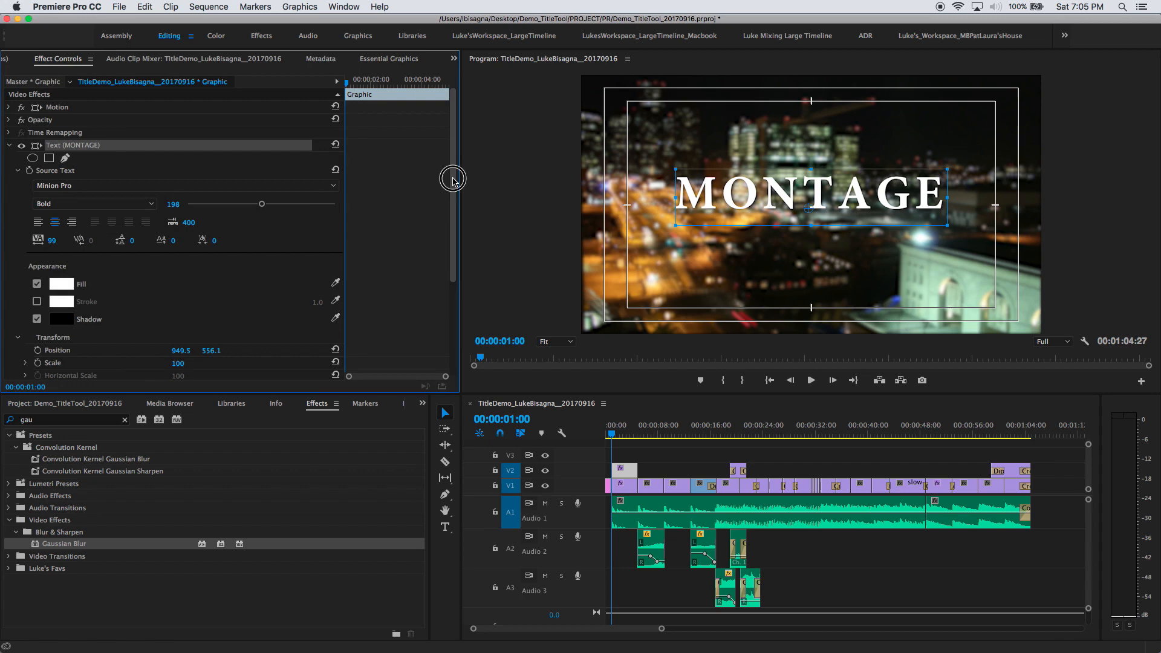
pyautogui.moveTo(453, 180); pyautogui.dragTo(450, 291)
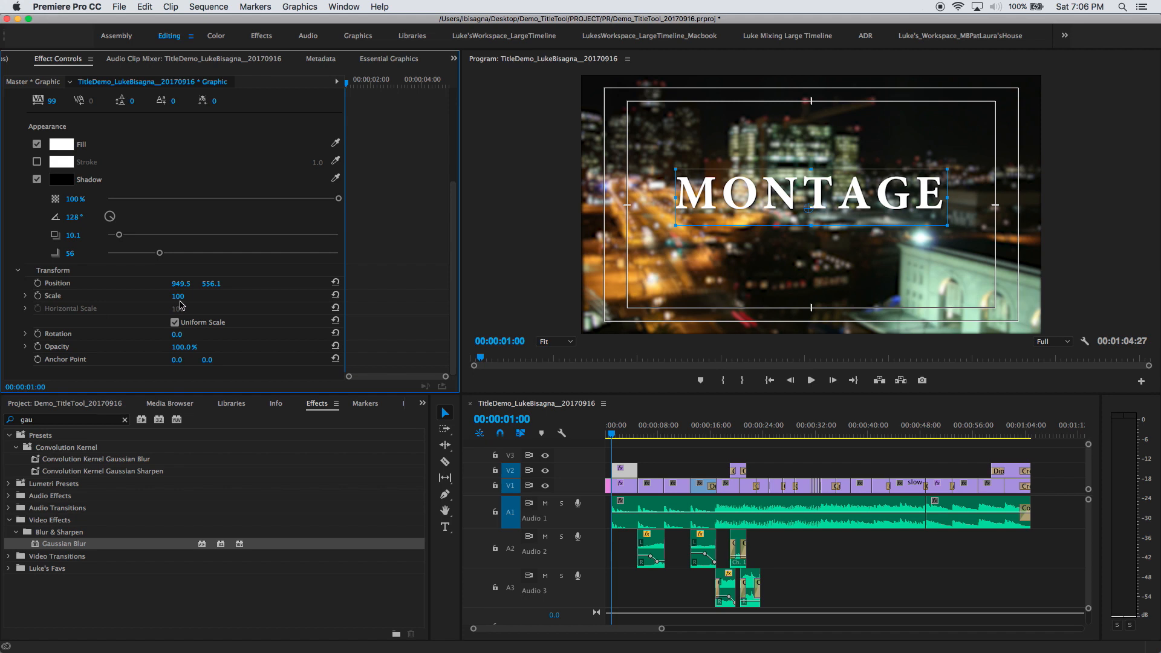
pyautogui.click(37, 296)
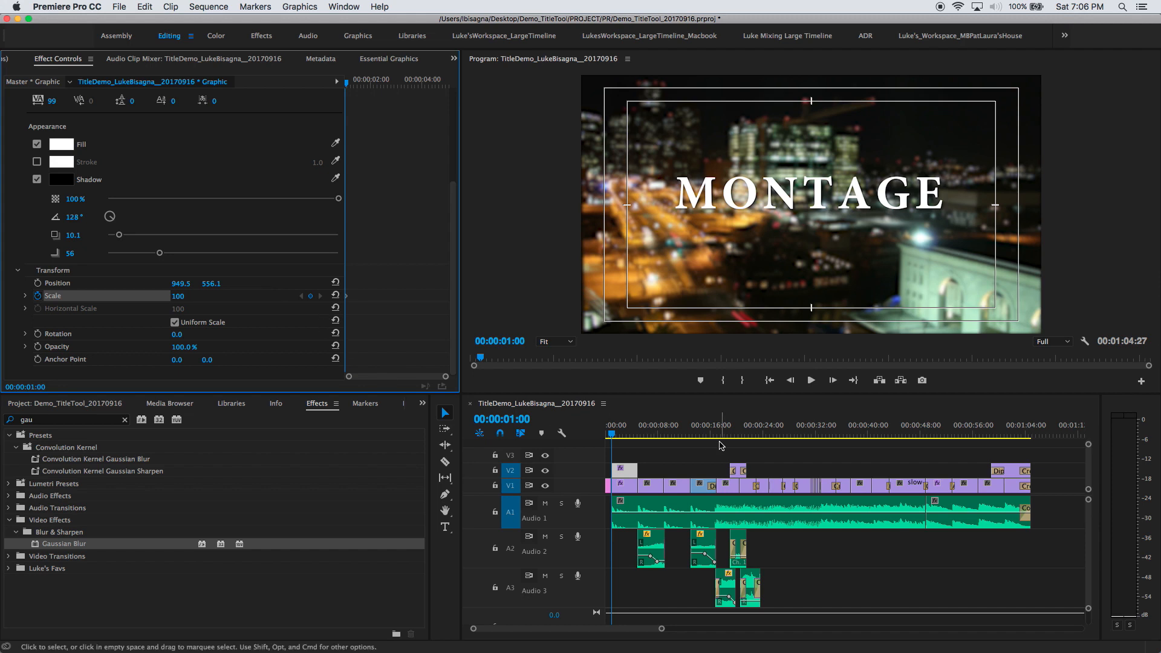
# - Add a scale keyframe of 110 for the MONTAGE text at the graphic's last frame, 00:00:04:29
pyautogui.click(626, 435)
pyautogui.press('Down')
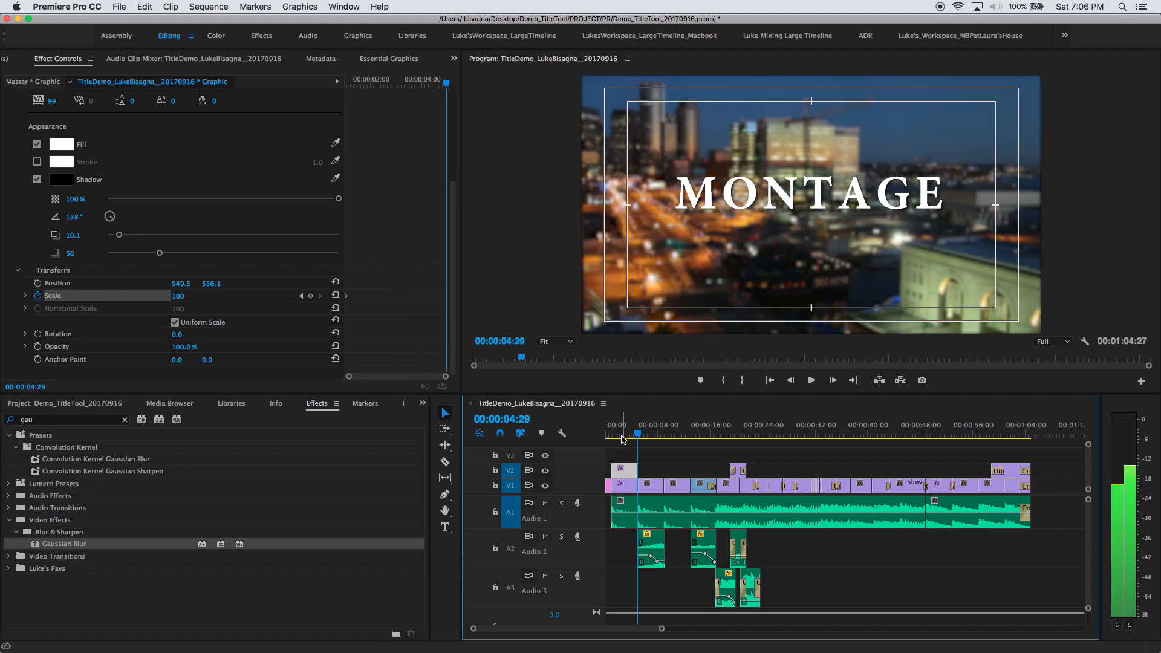
pyautogui.click(184, 295)
pyautogui.write('11')
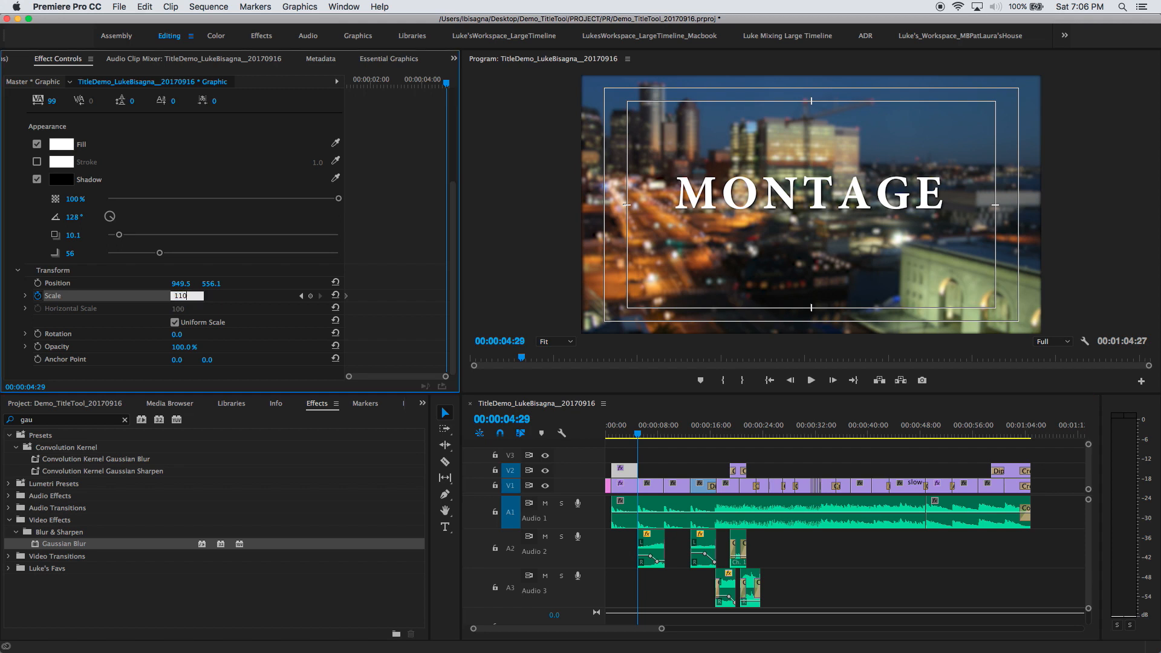
pyautogui.write('0')
pyautogui.press('Return')
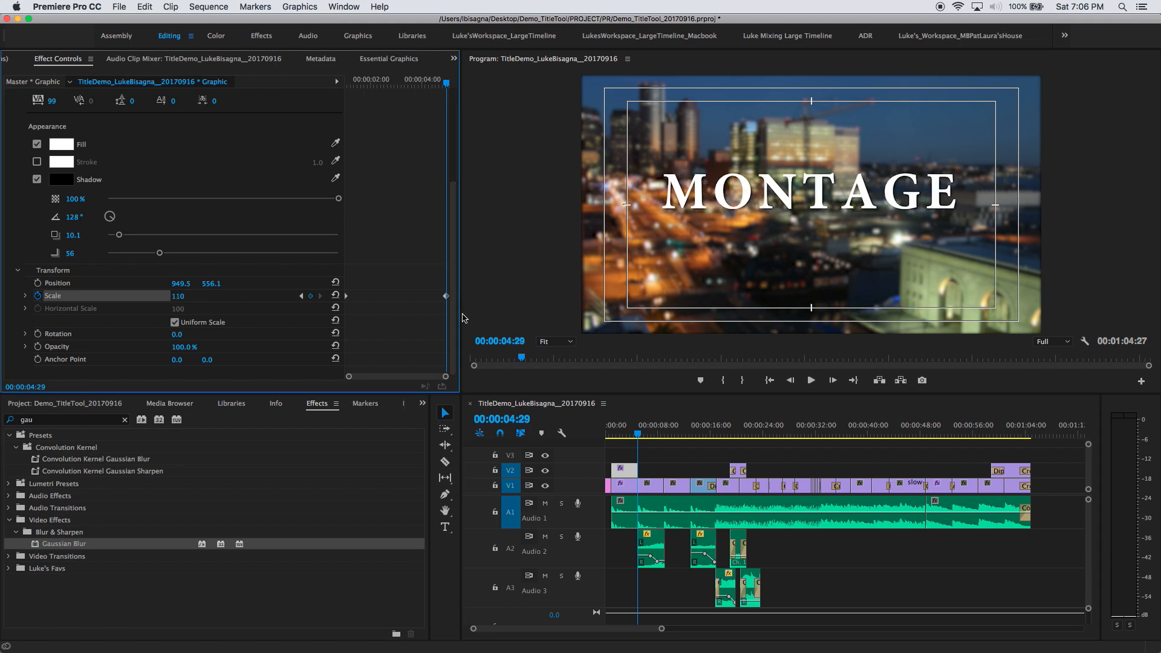
# - Move the MONTAGE title slightly lower in the frame, to a position of about 949.5, 582.1
pyautogui.moveTo(632, 438)
pyautogui.mouseDown()
pyautogui.moveTo(613, 438)
pyautogui.moveTo(626, 446)
pyautogui.mouseUp()
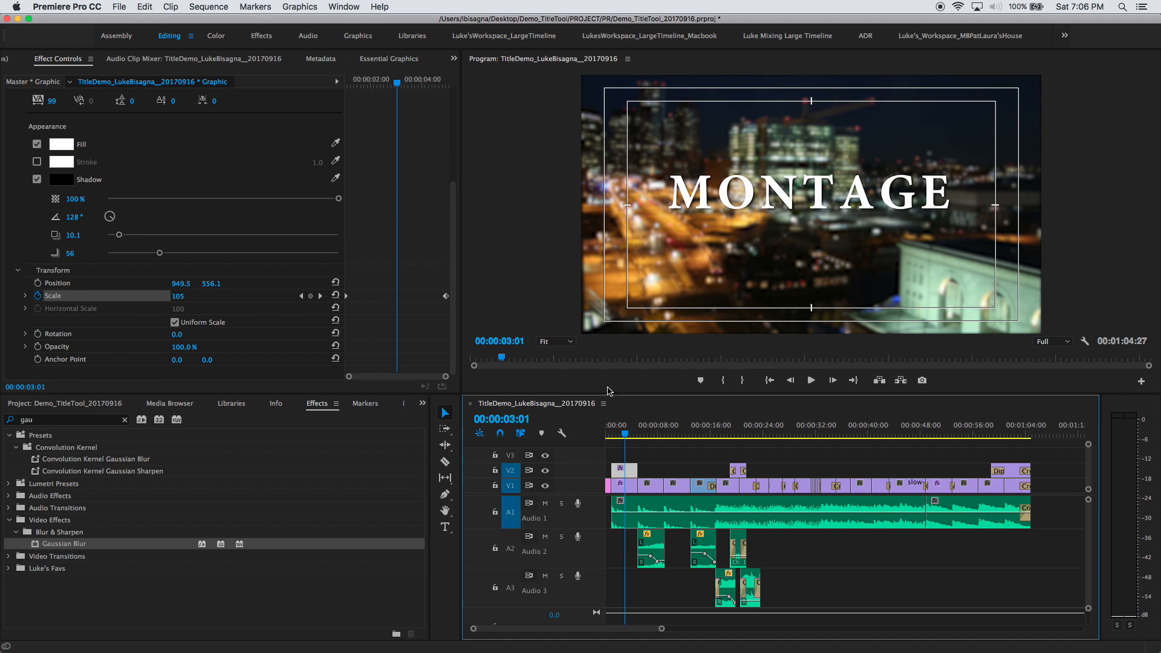
pyautogui.click(750, 195)
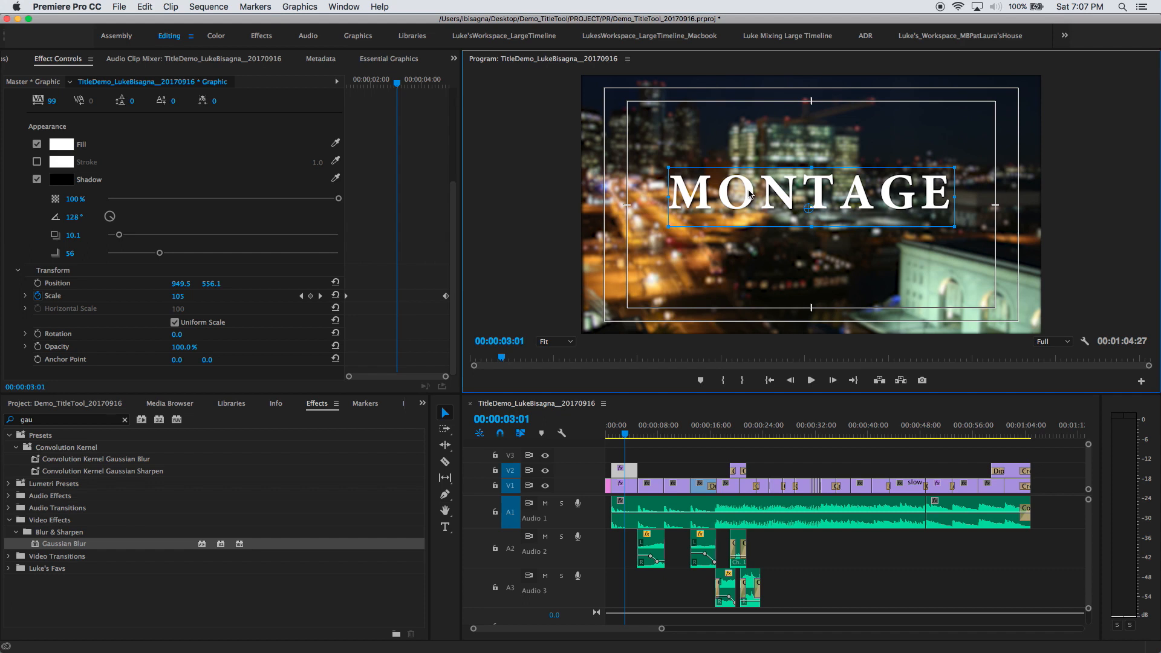
pyautogui.click(749, 193)
pyautogui.moveTo(748, 194)
pyautogui.mouseDown()
pyautogui.moveTo(745, 239)
pyautogui.moveTo(745, 164)
pyautogui.moveTo(744, 245)
pyautogui.moveTo(745, 174)
pyautogui.moveTo(745, 189)
pyautogui.moveTo(774, 183)
pyautogui.moveTo(753, 228)
pyautogui.moveTo(751, 172)
pyautogui.moveTo(749, 193)
pyautogui.mouseUp()
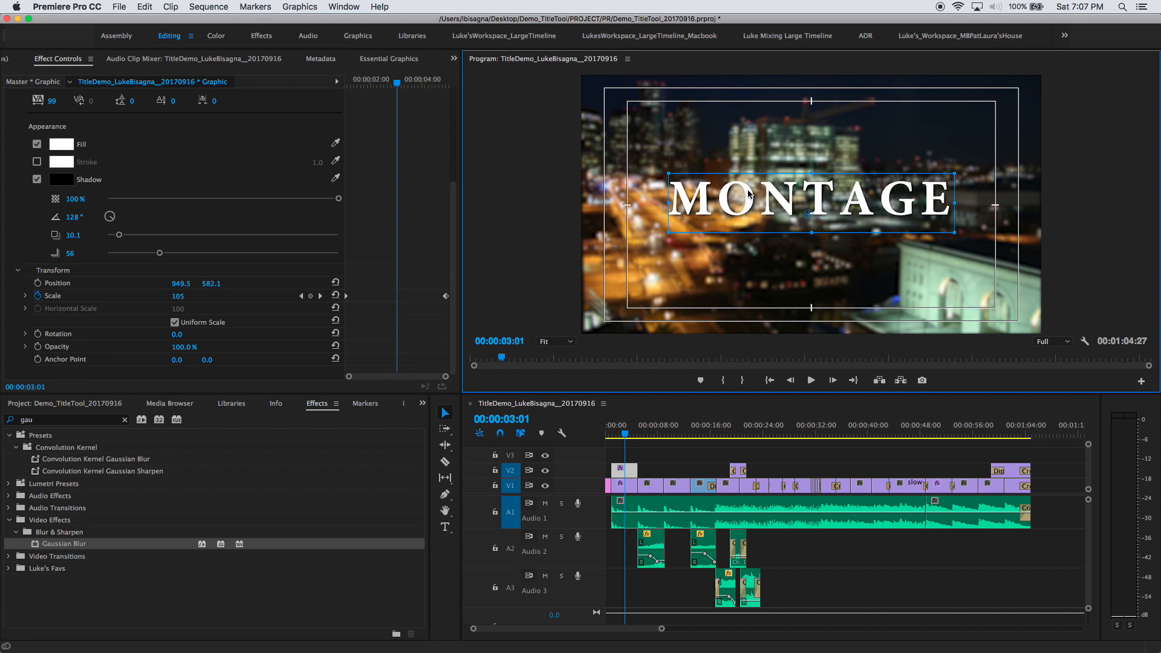
# - Return to the title graphic's first frame and apply the Gaussian Blur effect to that graphic
pyautogui.click(624, 437)
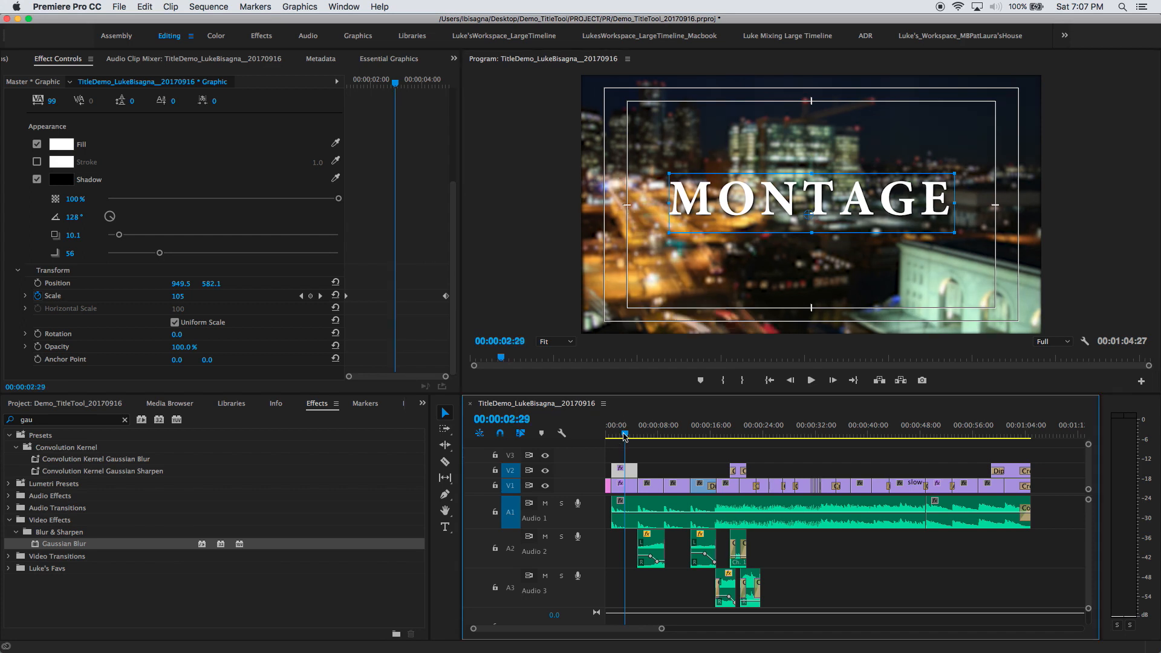
pyautogui.press('Up')
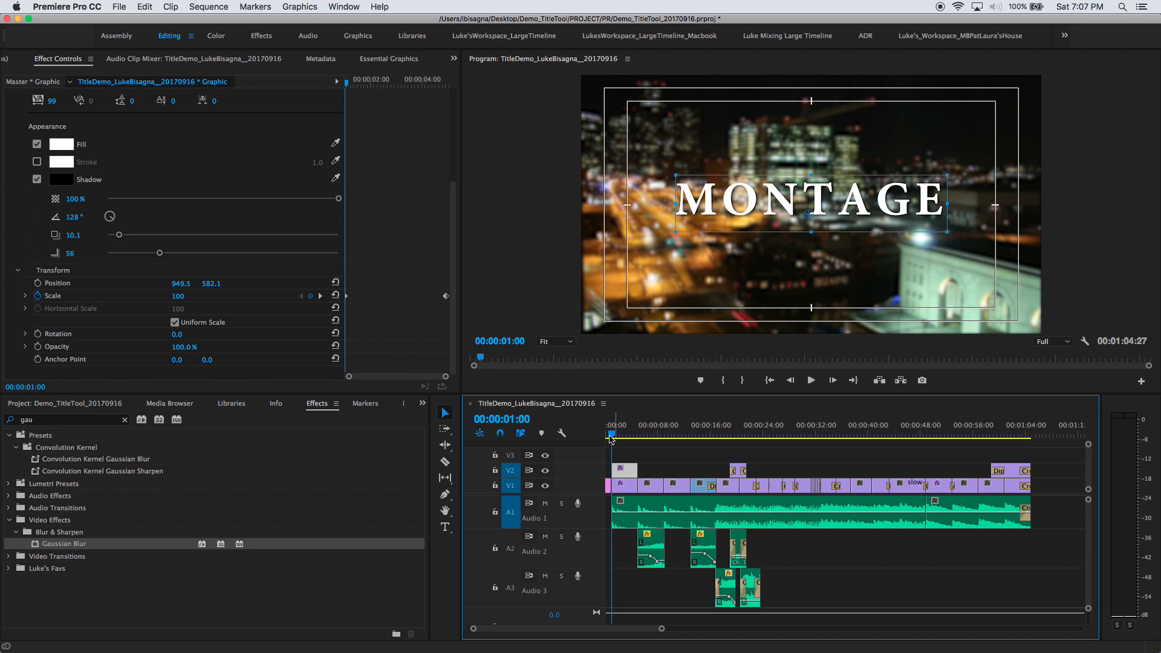
pyautogui.click(35, 546)
pyautogui.moveTo(35, 546); pyautogui.dragTo(628, 470)
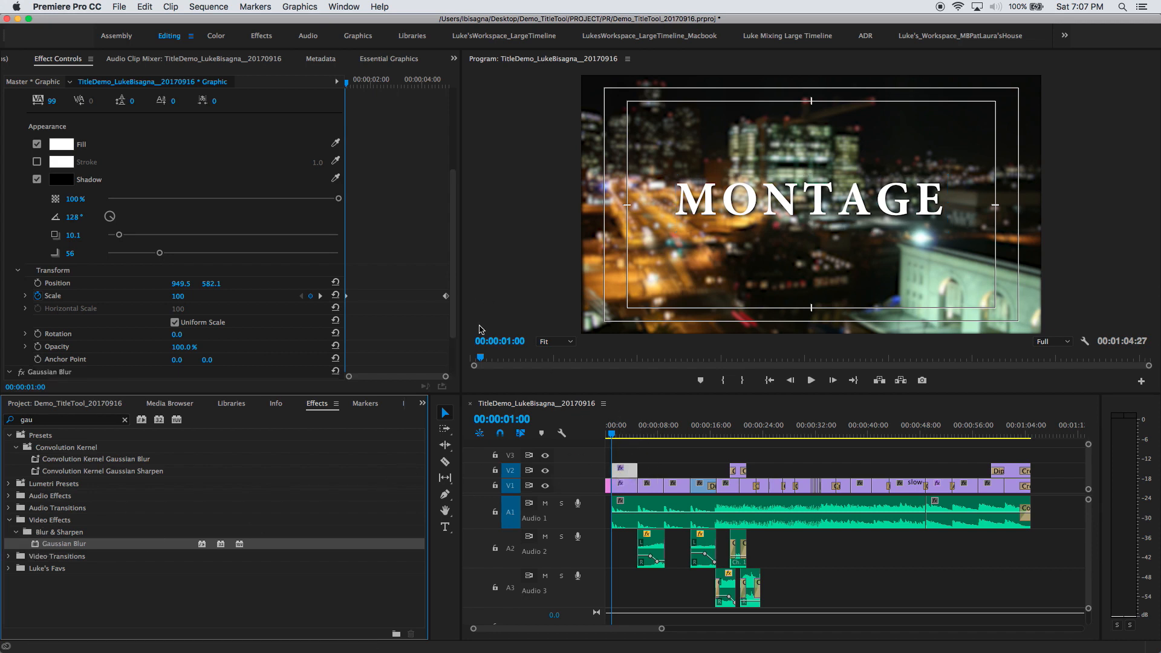
# - Set the title's Gaussian Blur blurriness to 100 and keyframe it at 00:00:01:00
pyautogui.moveTo(455, 291); pyautogui.dragTo(448, 345)
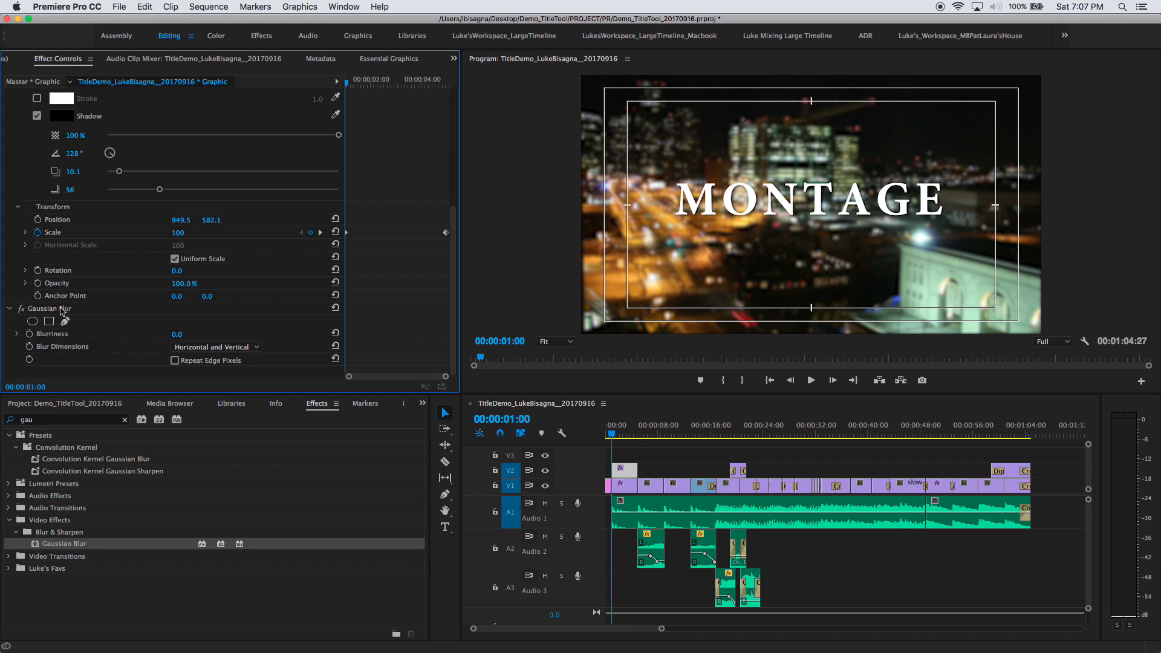
pyautogui.click(177, 335)
pyautogui.write('100')
pyautogui.press('Return')
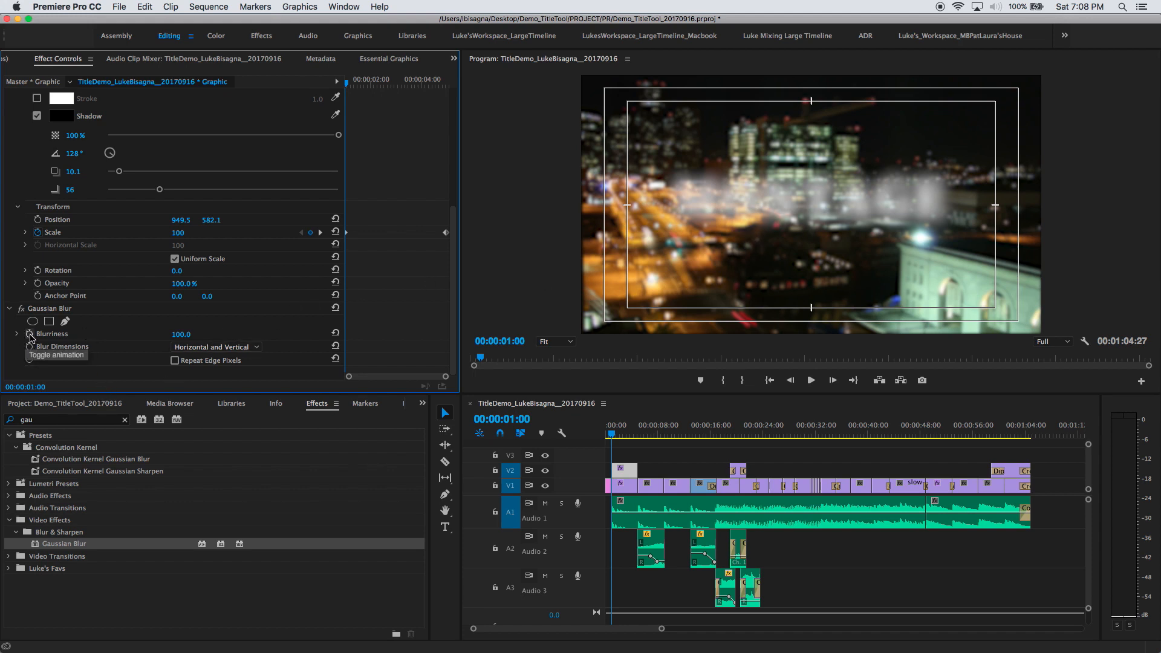
pyautogui.click(29, 335)
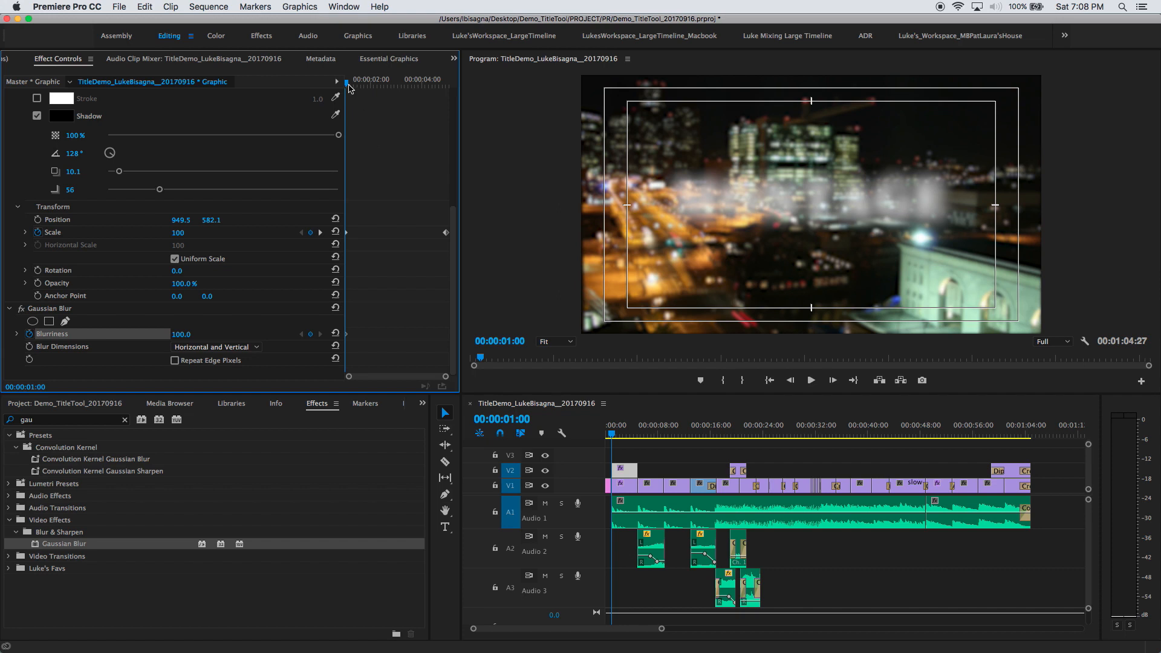
# - Add a blurriness keyframe of 0 for the title at 00:00:01:15
pyautogui.moveTo(348, 88); pyautogui.dragTo(361, 88)
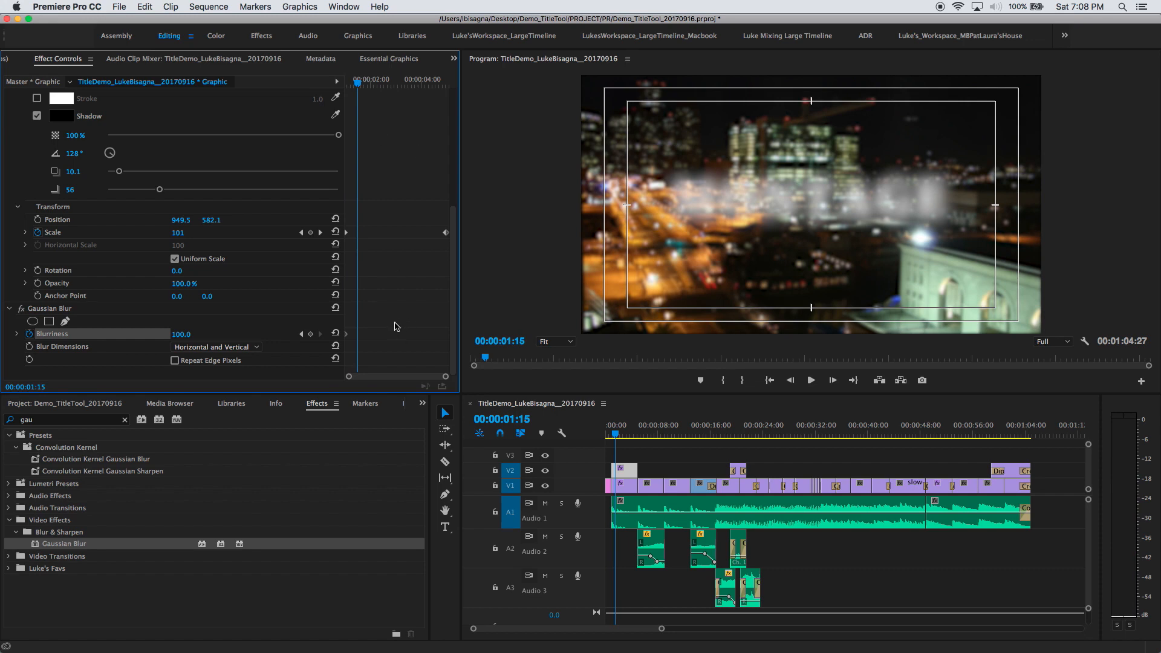
pyautogui.click(191, 335)
pyautogui.write('0')
pyautogui.press('Return')
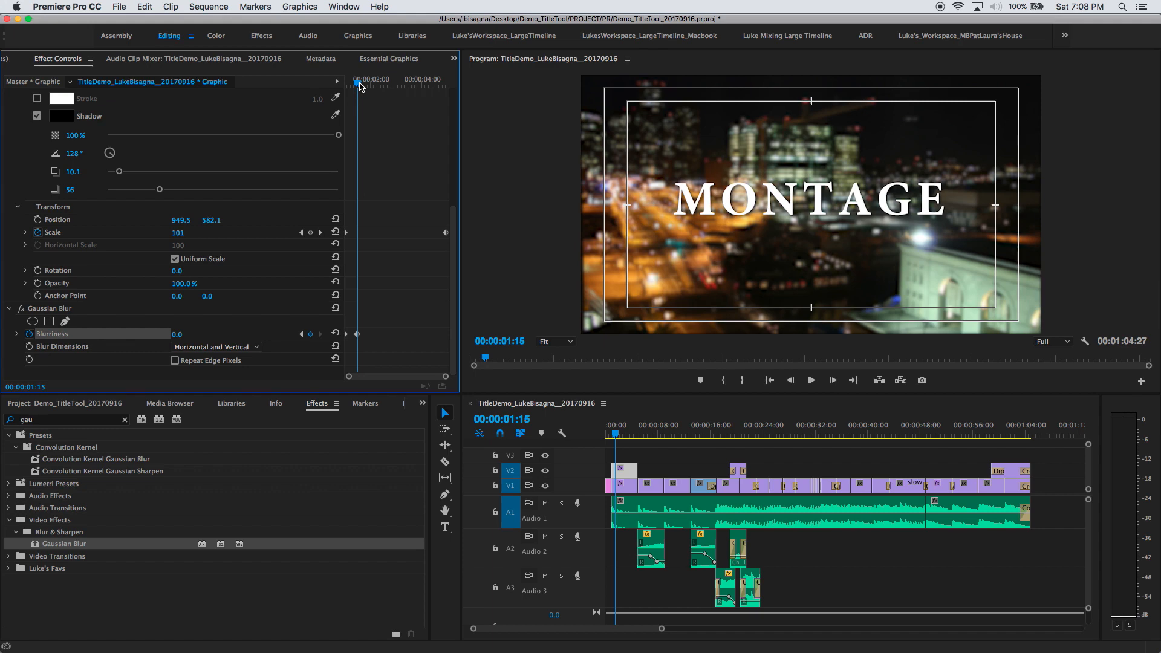
# - Play back the title's blur-in from 00:00:01:00 and go near the title's end at 00:00:04:28
pyautogui.moveTo(360, 86); pyautogui.dragTo(346, 90)
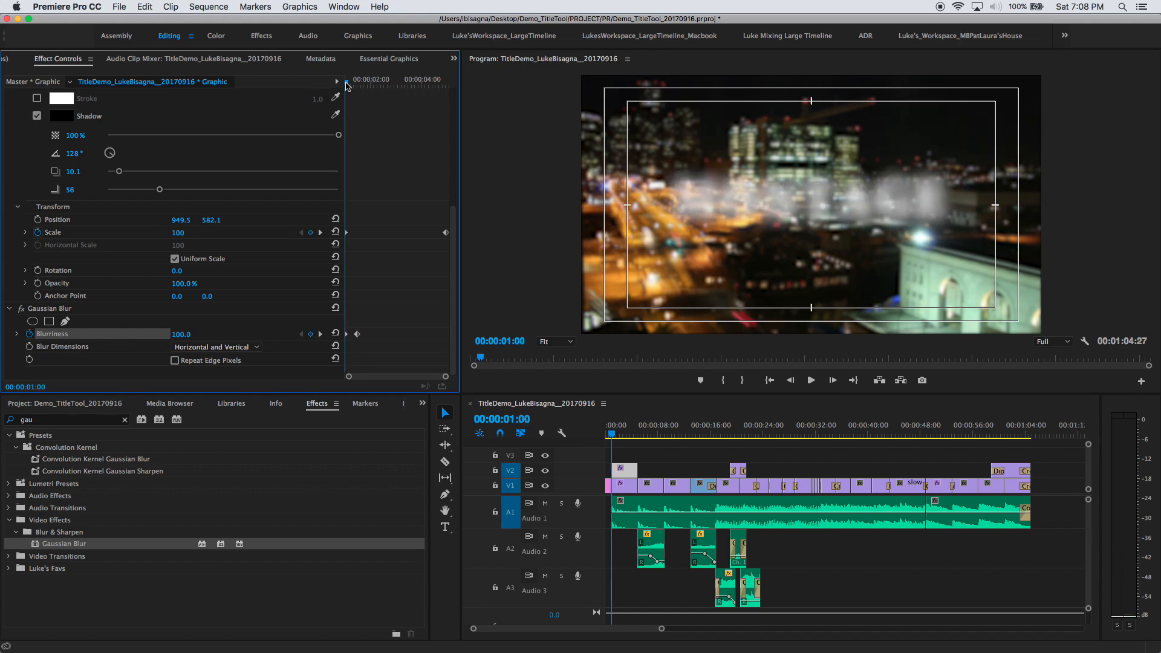
pyautogui.press('space')
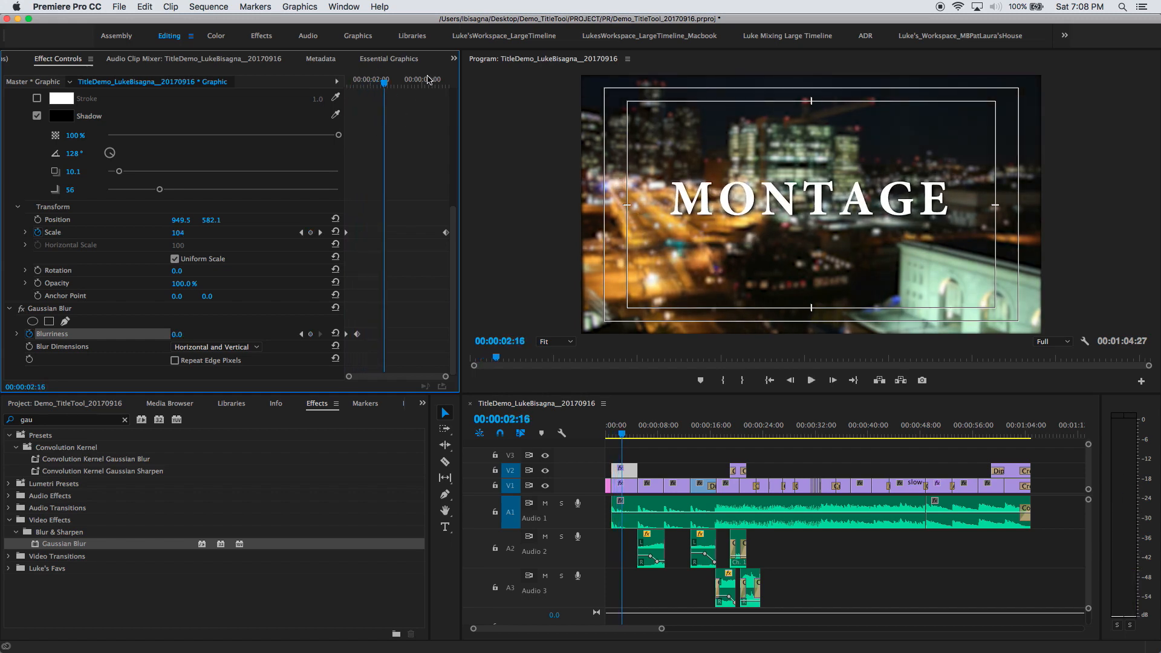
pyautogui.click(447, 83)
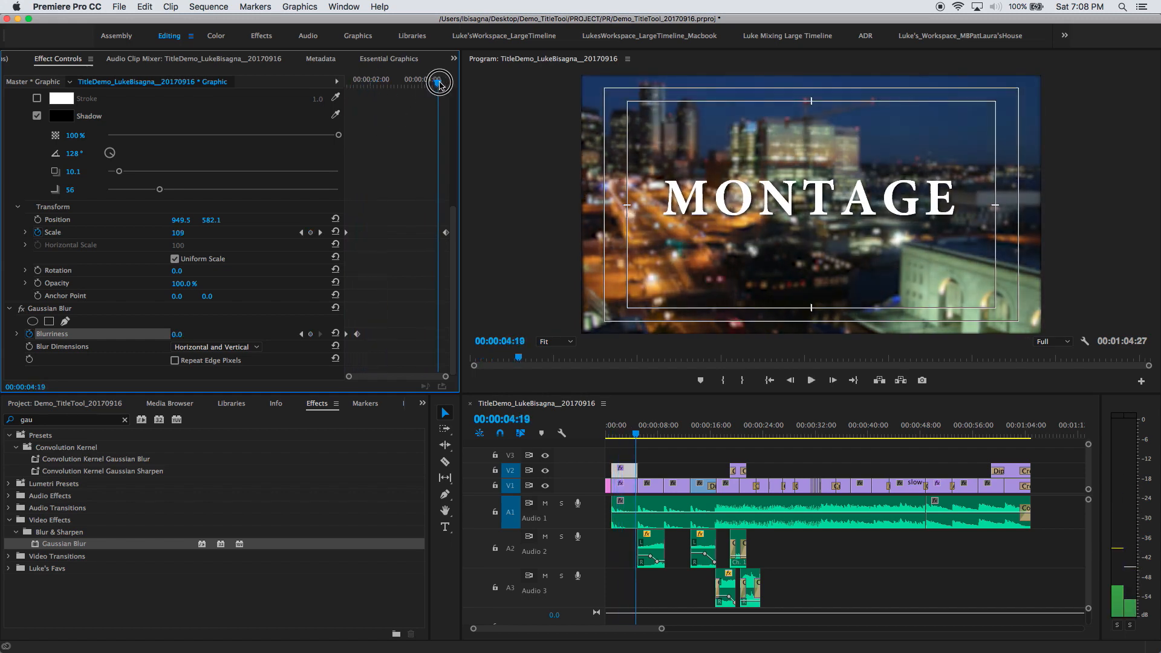
pyautogui.moveTo(448, 84); pyautogui.dragTo(446, 83)
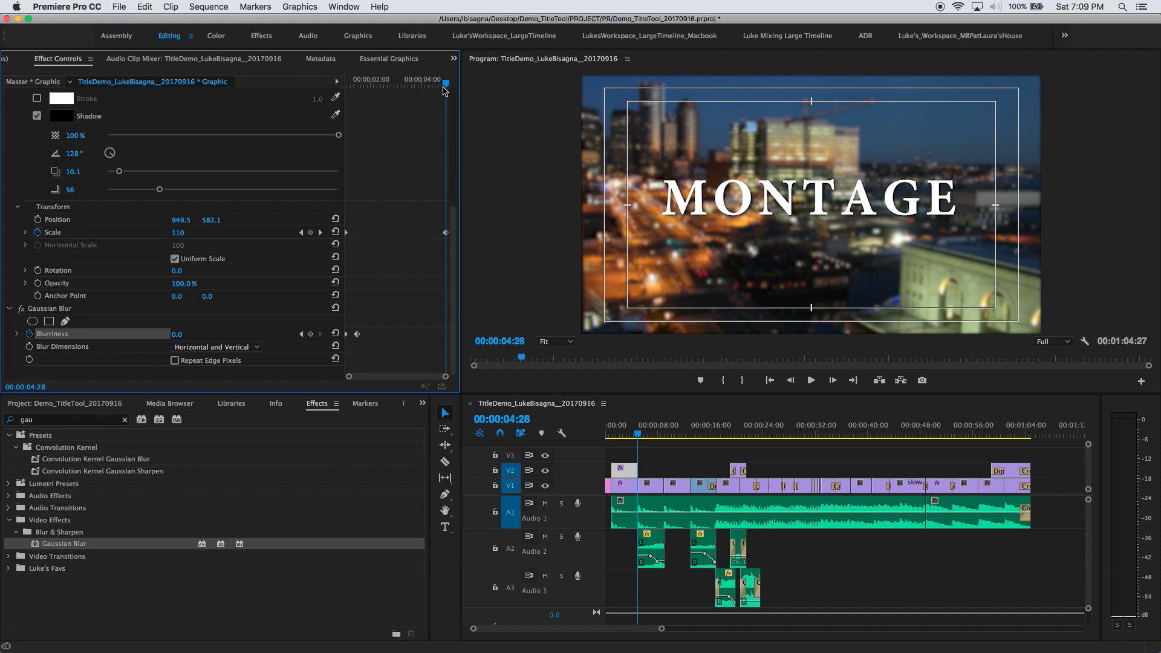
# - Add a blurriness keyframe of 0 for the title at 00:00:03:13
pyautogui.moveTo(446, 86); pyautogui.dragTo(407, 103)
pyautogui.click(177, 335)
pyautogui.click(234, 318)
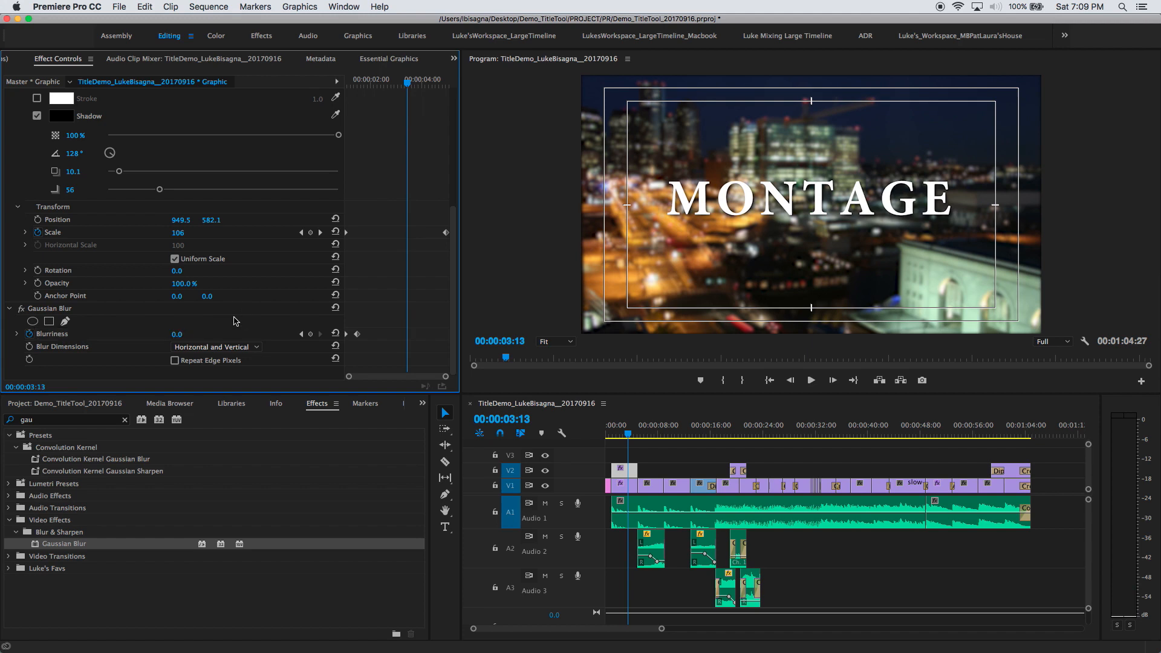
pyautogui.click(310, 335)
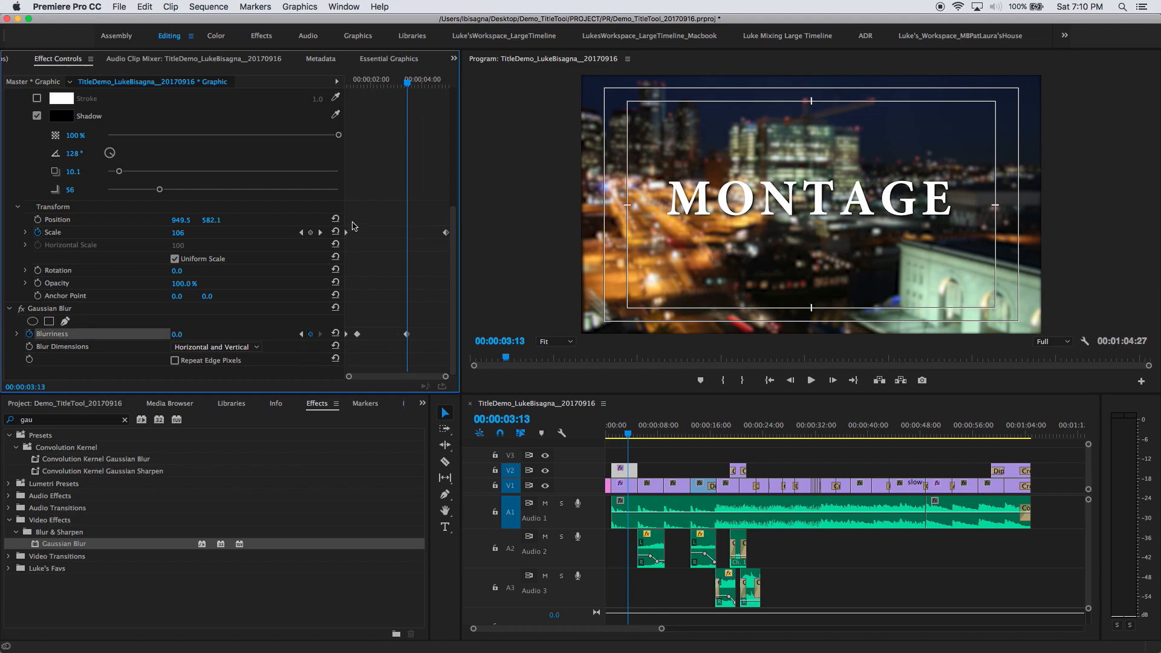
# - Set the title's blurriness to 100 on its last frame, 00:00:04:29, to keyframe the blur-out
pyautogui.moveTo(409, 87); pyautogui.dragTo(416, 89)
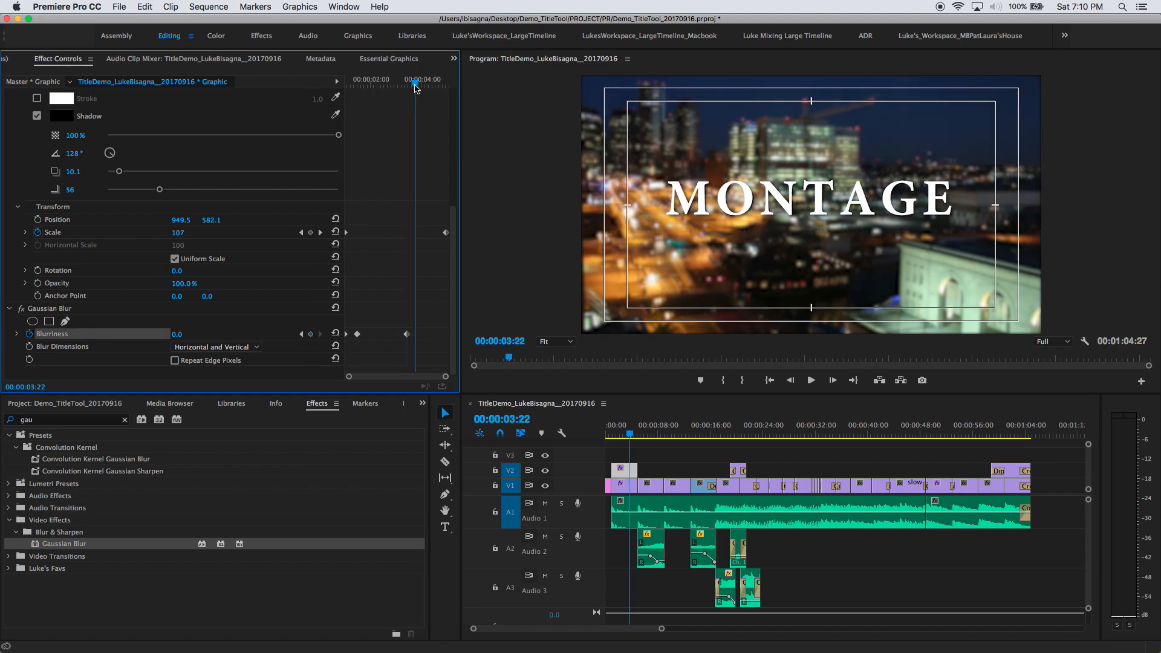
pyautogui.press('Down')
pyautogui.press('Left')
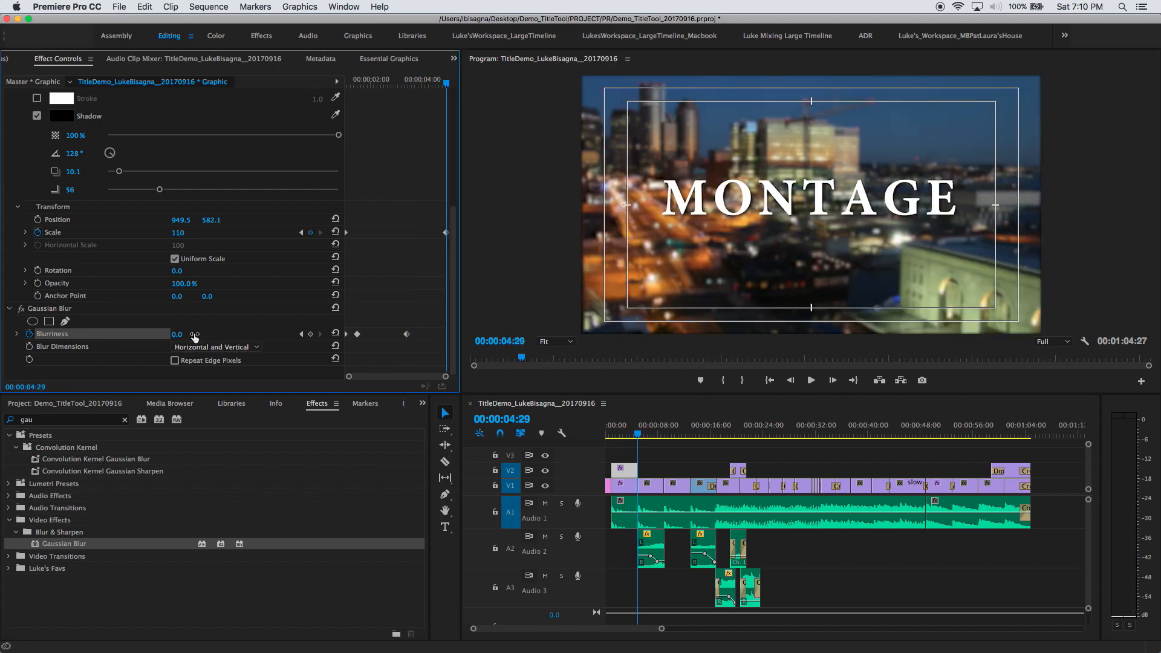
pyautogui.click(179, 334)
pyautogui.write('100')
pyautogui.press('Return')
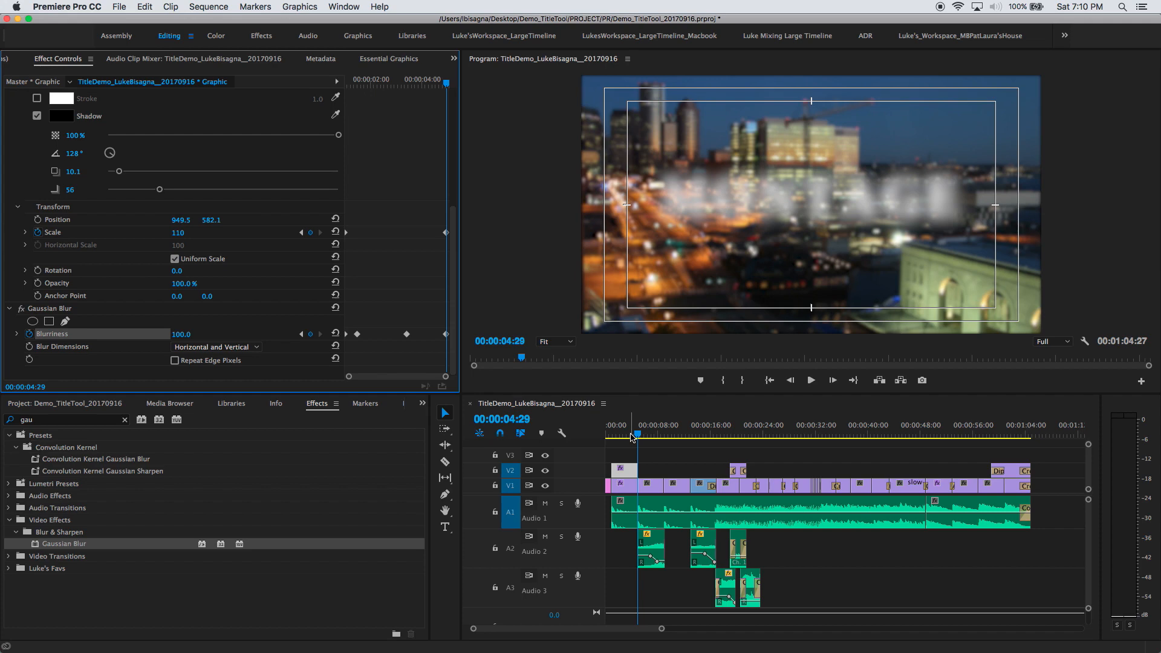
# - Play back the title's complete blur-in and blur-out animation from its start
pyautogui.moveTo(632, 437); pyautogui.dragTo(612, 440)
pyautogui.press('space')
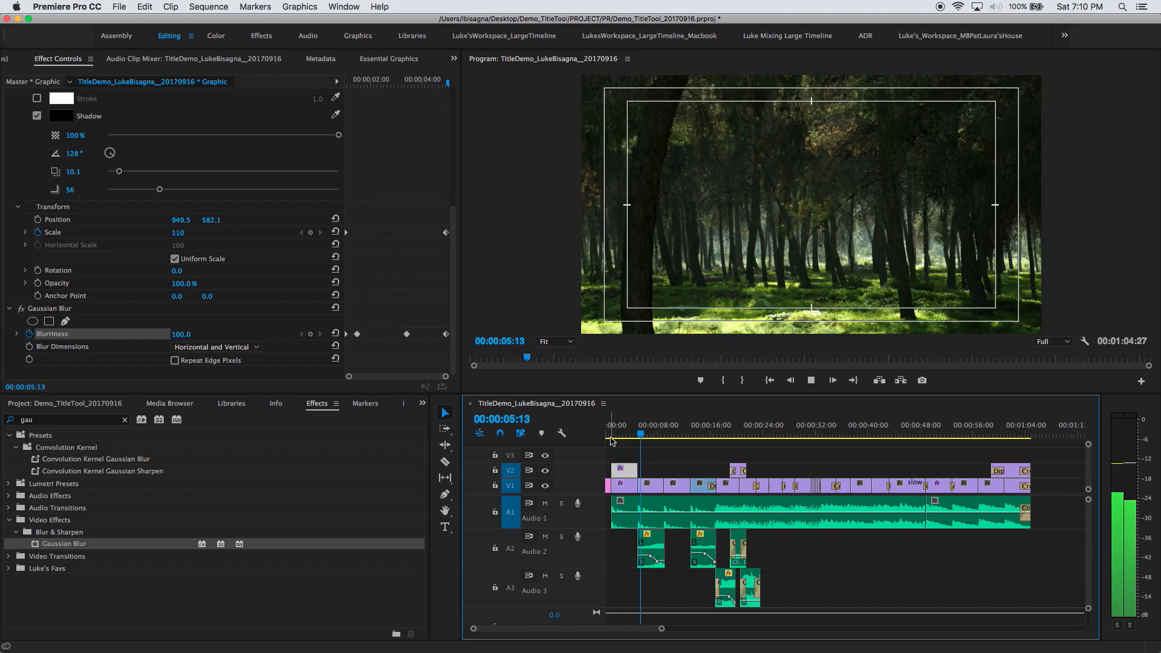
pyautogui.press('space')
pyautogui.click(618, 433)
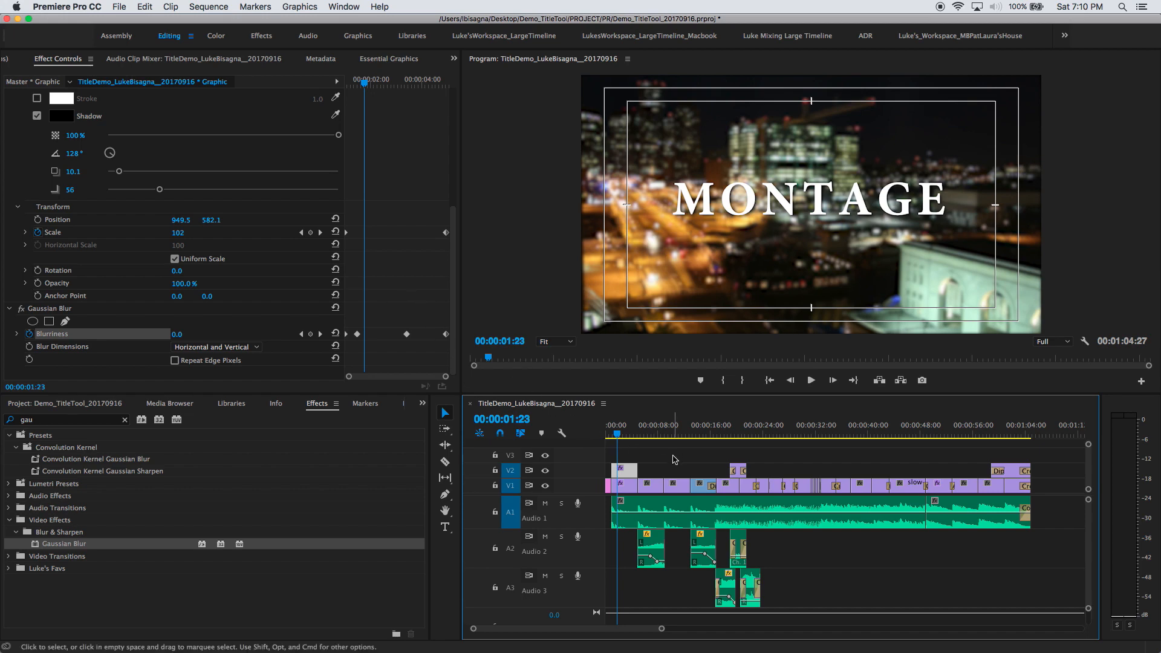
# - Apply the default Cross Dissolve to the start of the MONTAGE title and set its duration to 15 frames
pyautogui.rightClick(615, 471)
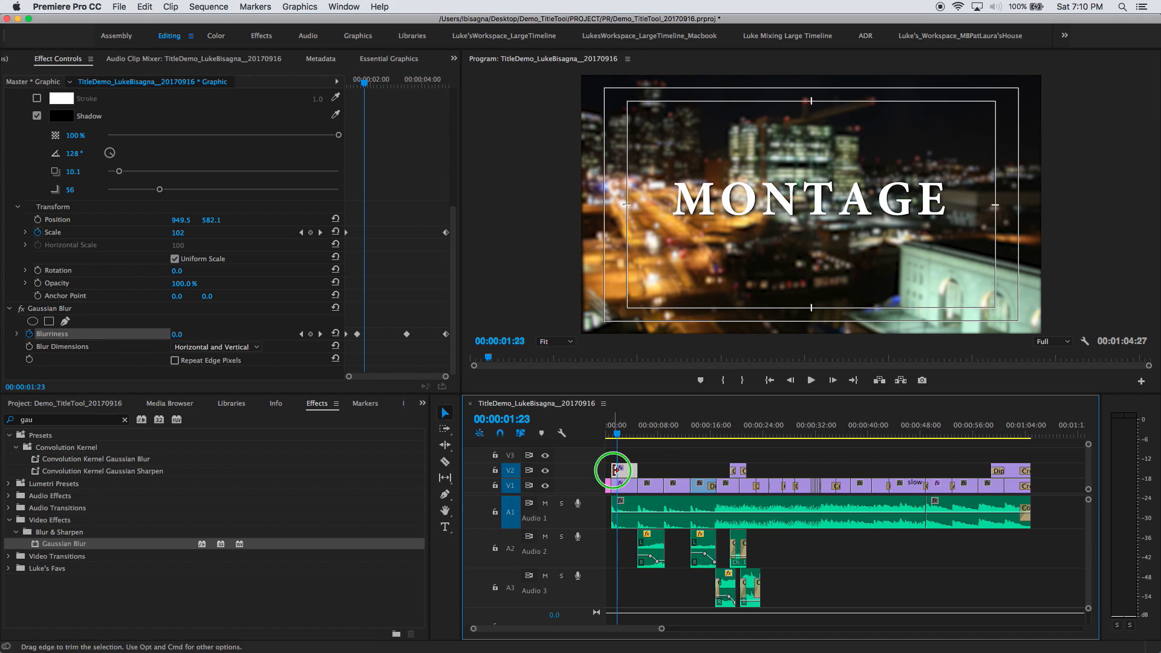
pyautogui.click(676, 546)
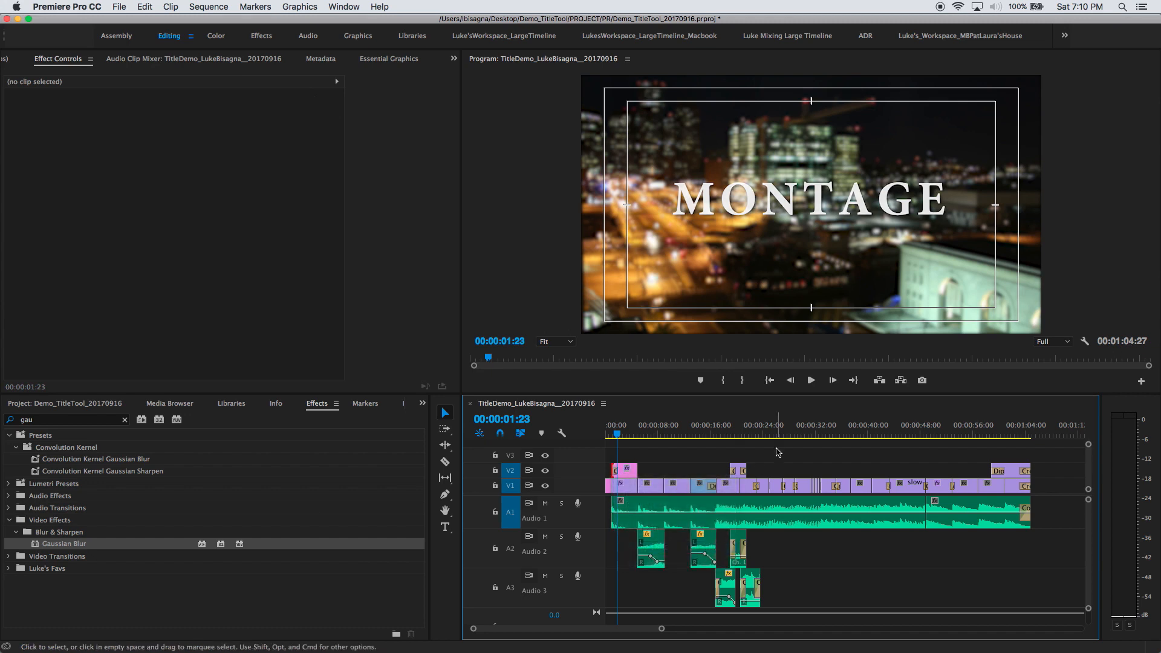
pyautogui.doubleClick(616, 472)
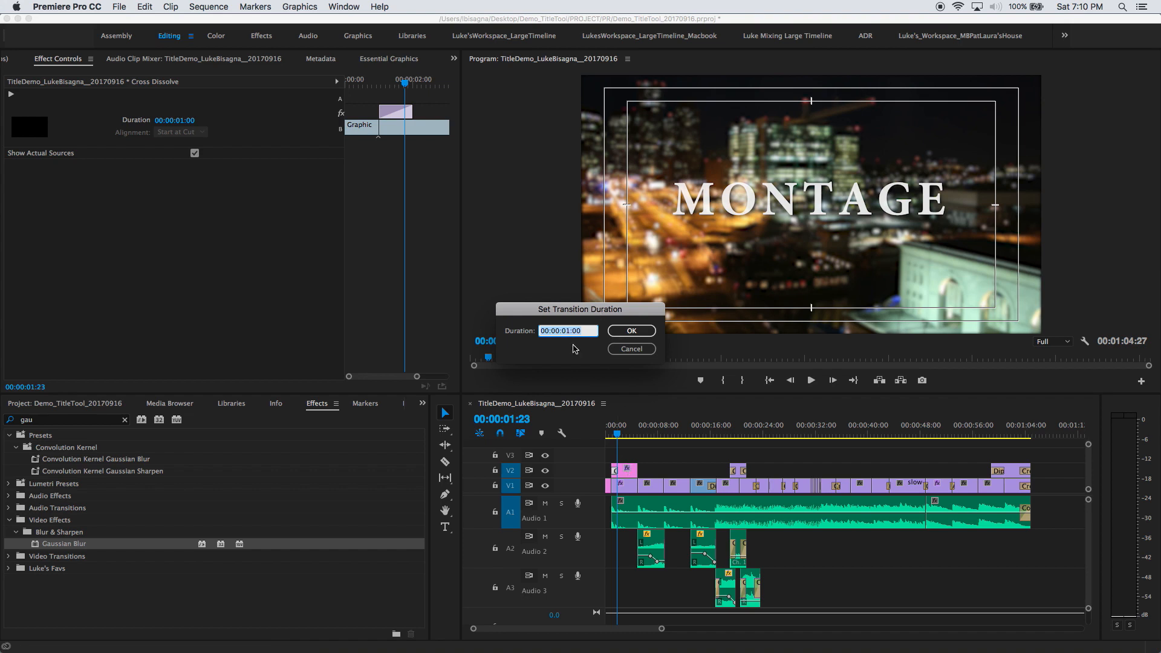
pyautogui.write('15')
pyautogui.press('Return')
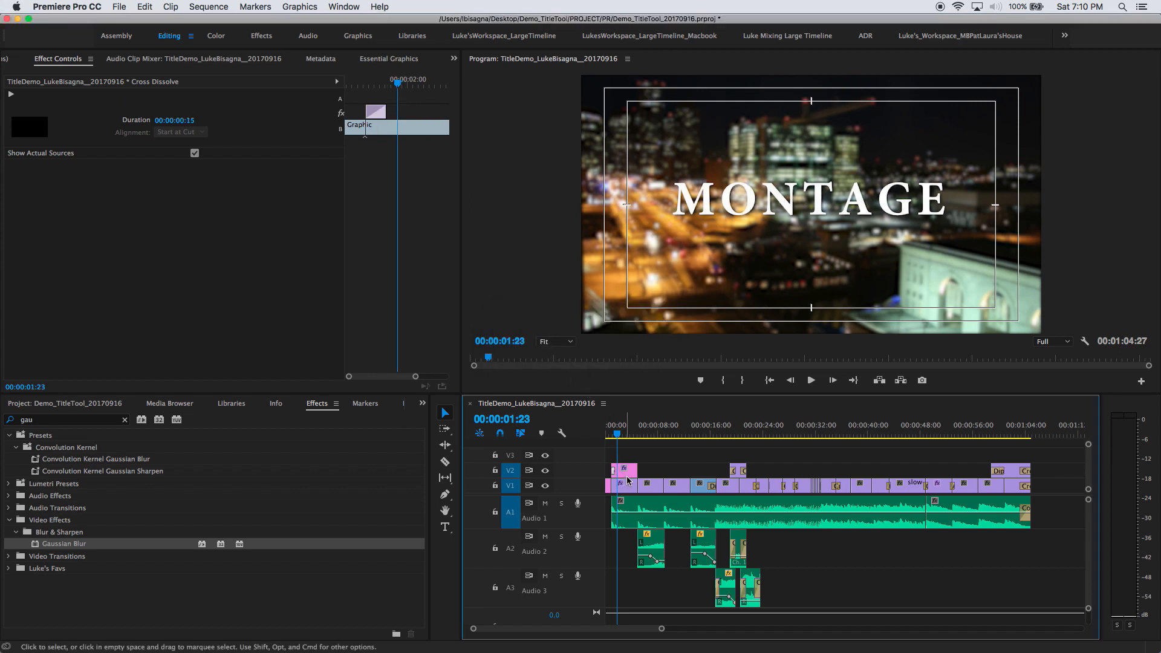
# - Apply the default Cross Dissolve to the end of the MONTAGE title and set its duration to 00:00:01:15
pyautogui.rightClick(635, 473)
pyautogui.click(659, 548)
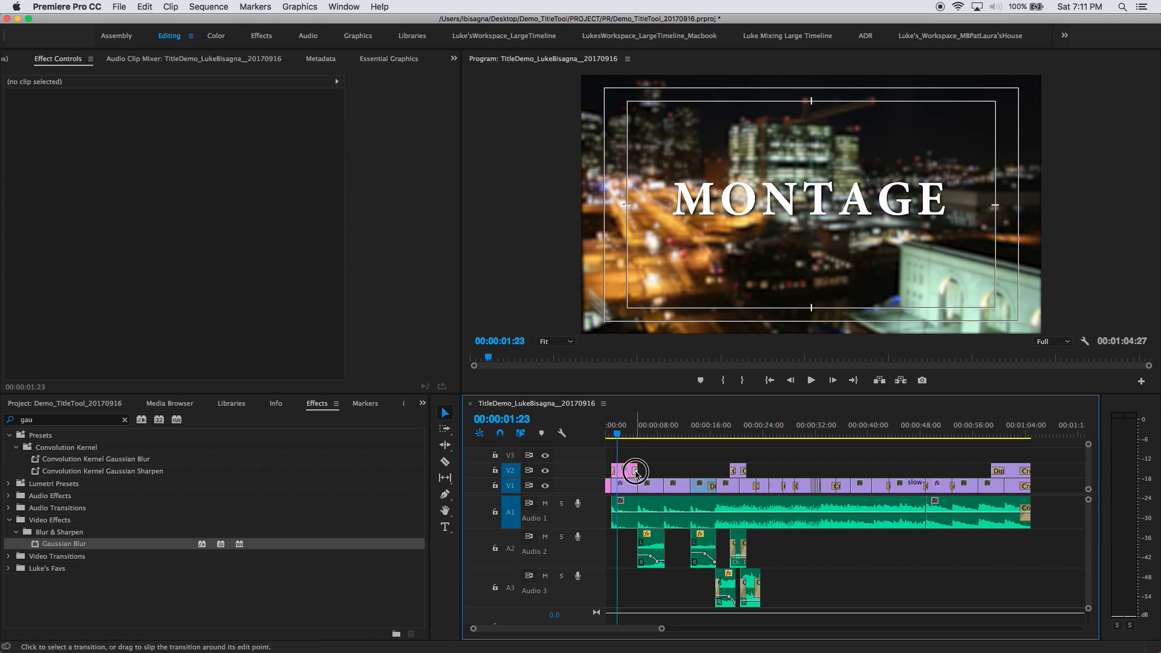
pyautogui.doubleClick(635, 472)
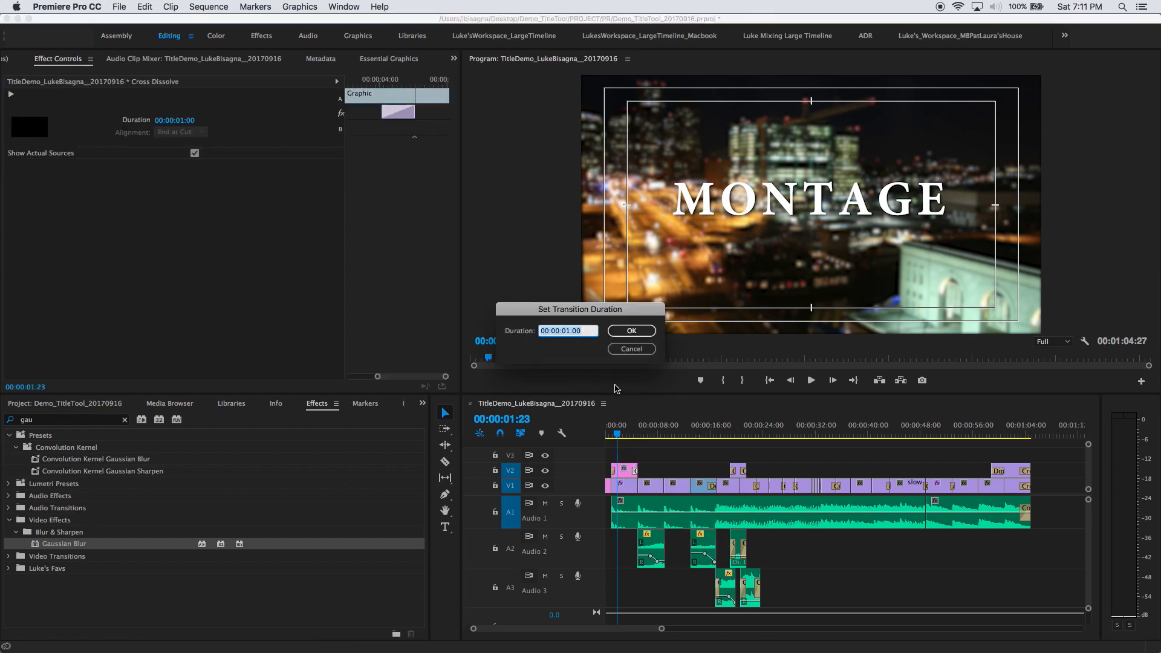
pyautogui.write('115')
pyautogui.press('Return')
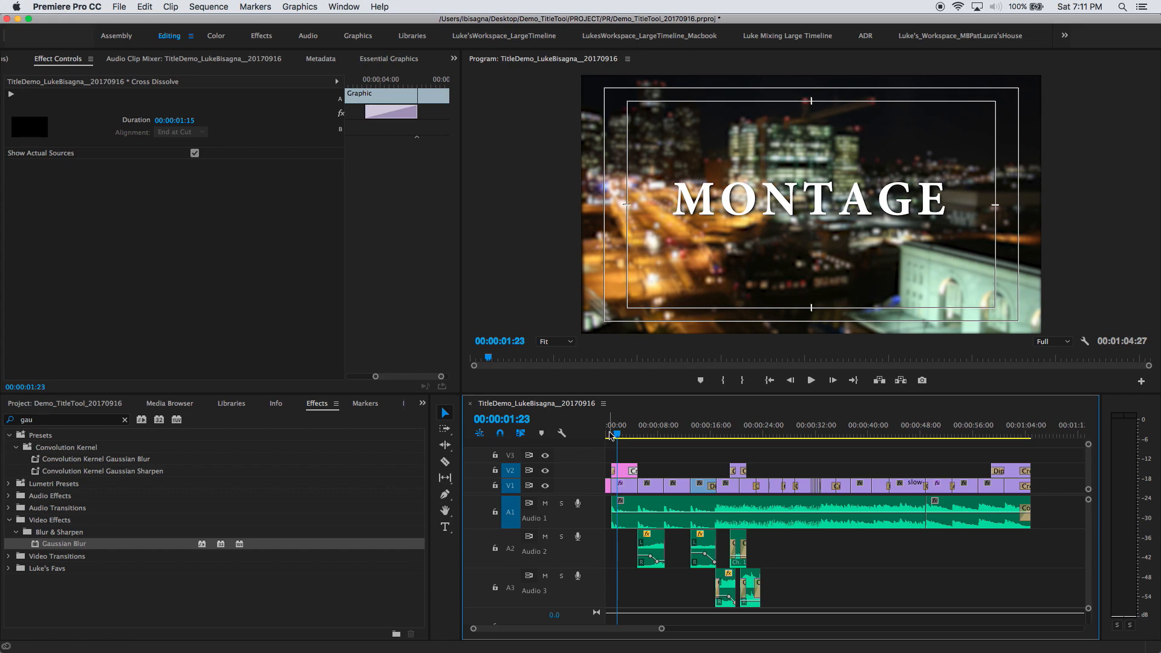
# - Play back the title with its dissolves from the start and return to mid-title at 00:00:02:15
pyautogui.click(609, 435)
pyautogui.press('space')
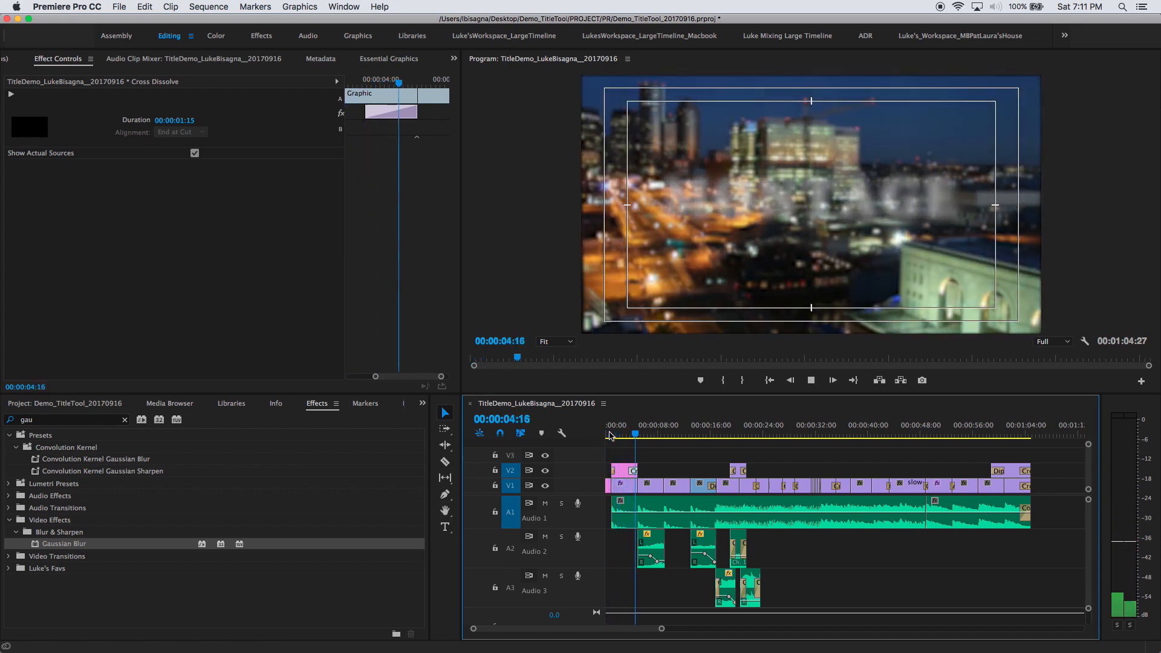
pyautogui.press('space')
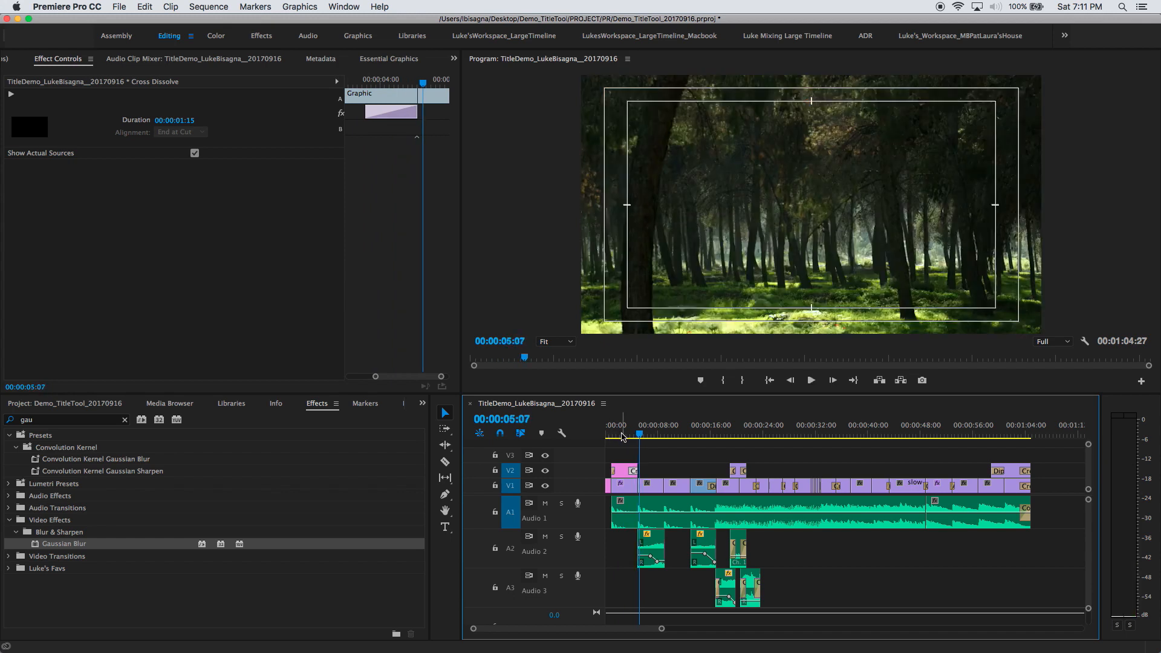
pyautogui.click(623, 435)
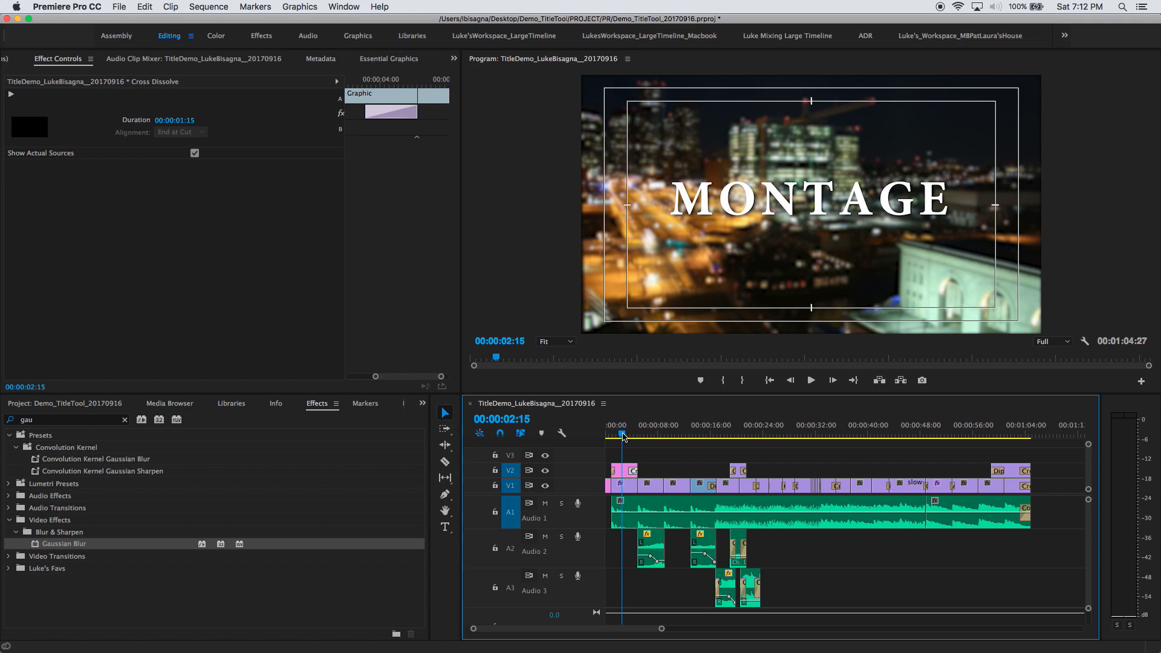
# - Duplicate the MONTAGE title graphic on V2 directly after the original, above the forest clip
pyautogui.click(626, 473)
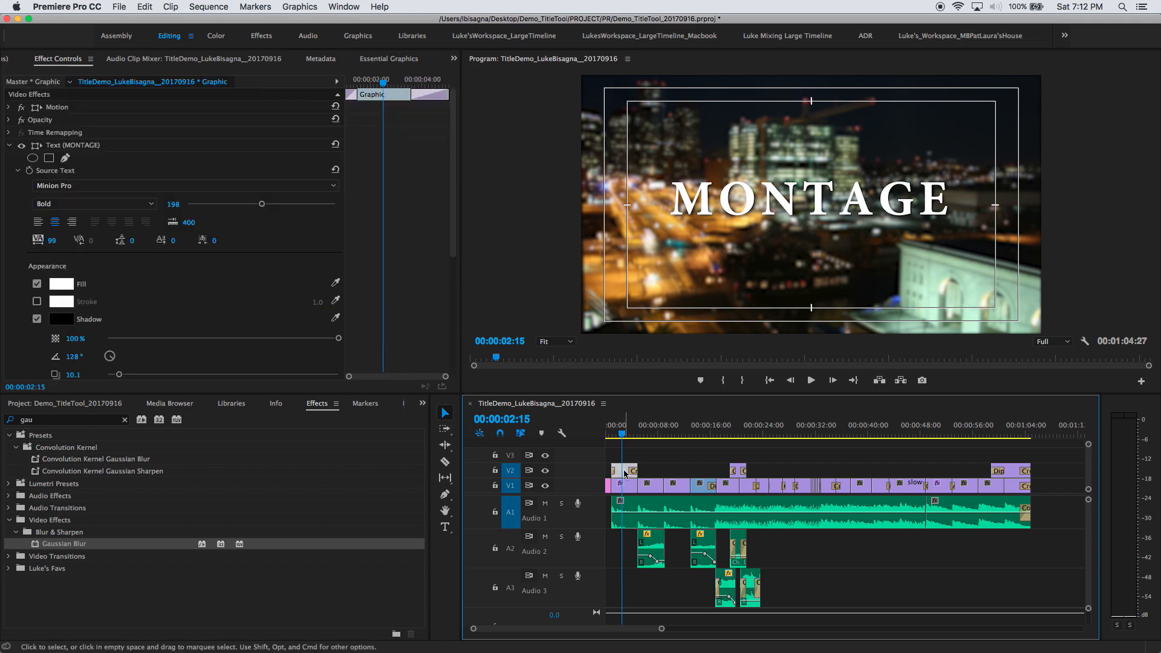
pyautogui.click(625, 473)
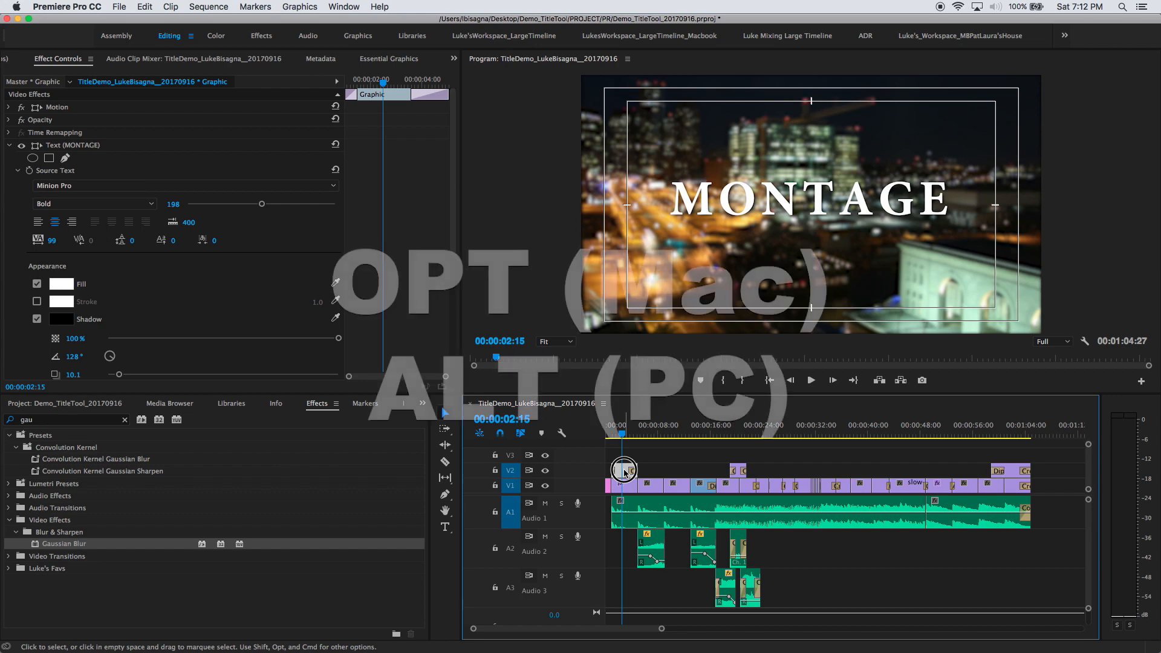
pyautogui.moveTo(624, 471); pyautogui.dragTo(650, 472)
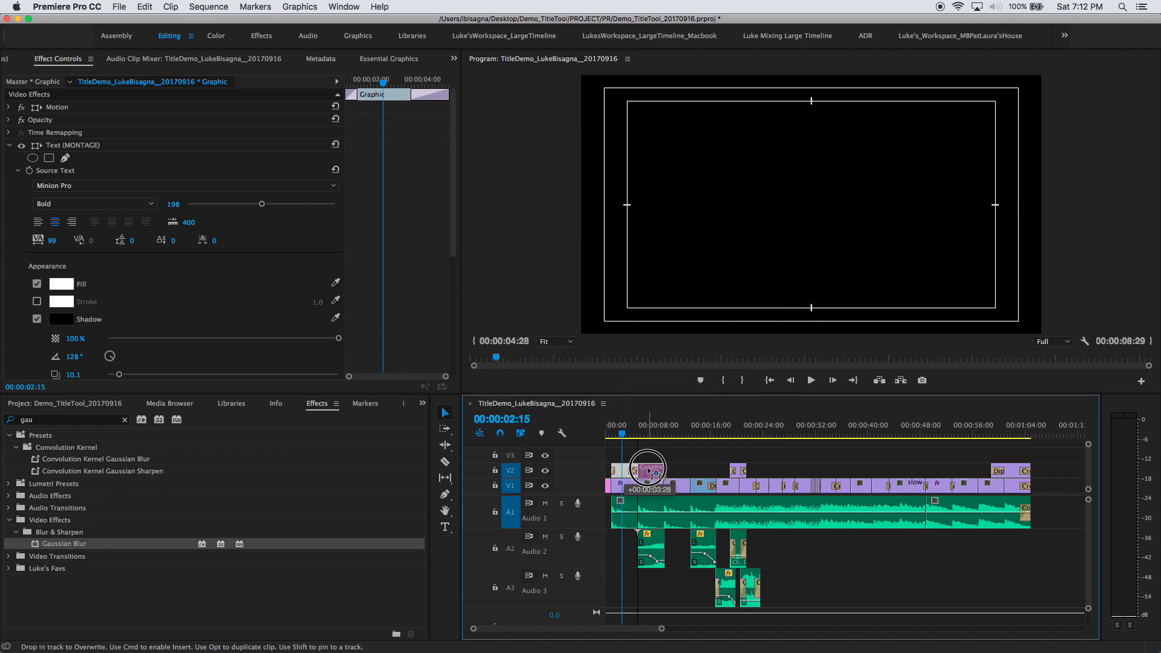
pyautogui.moveTo(649, 471); pyautogui.dragTo(649, 471)
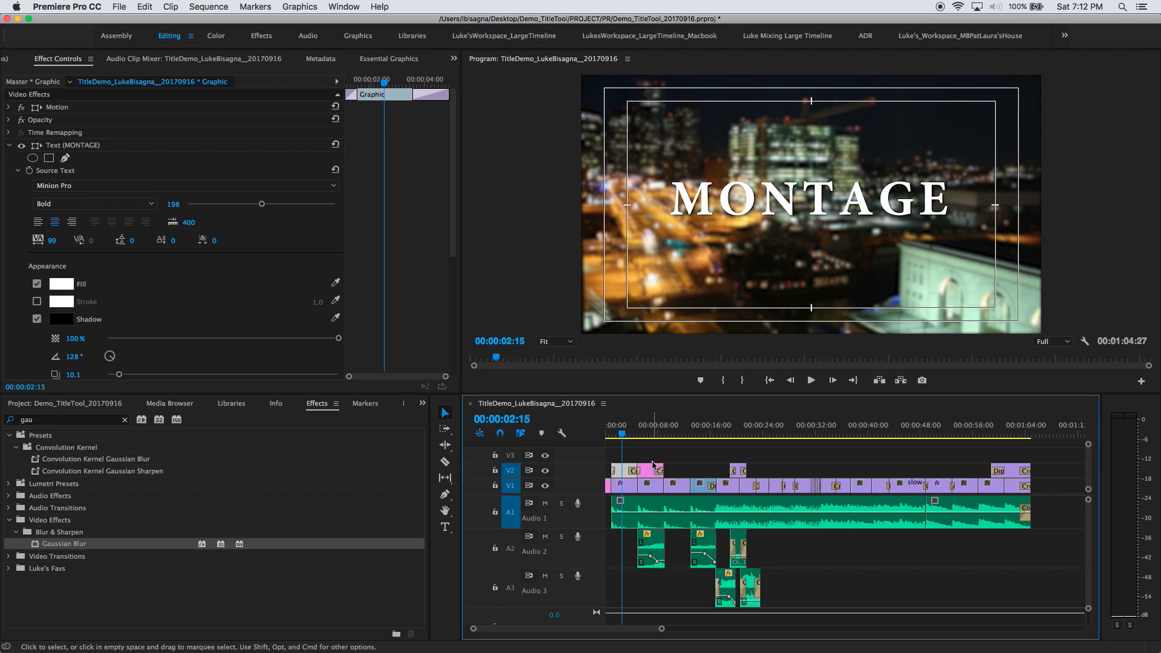
# - Shift the duplicated MONTAGE title slightly later on V2, toward the start of the forest clip
pyautogui.moveTo(632, 431)
pyautogui.mouseDown()
pyautogui.moveTo(660, 433)
pyautogui.moveTo(629, 433)
pyautogui.moveTo(647, 439)
pyautogui.mouseUp()
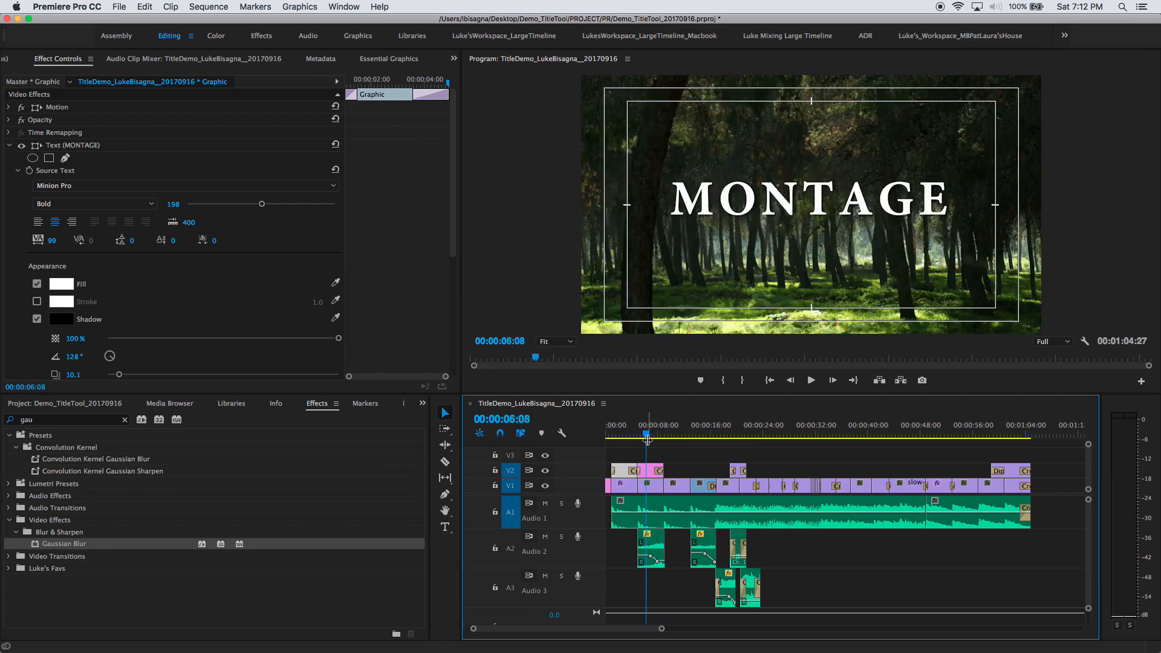
pyautogui.press('=')
pyautogui.press('=')
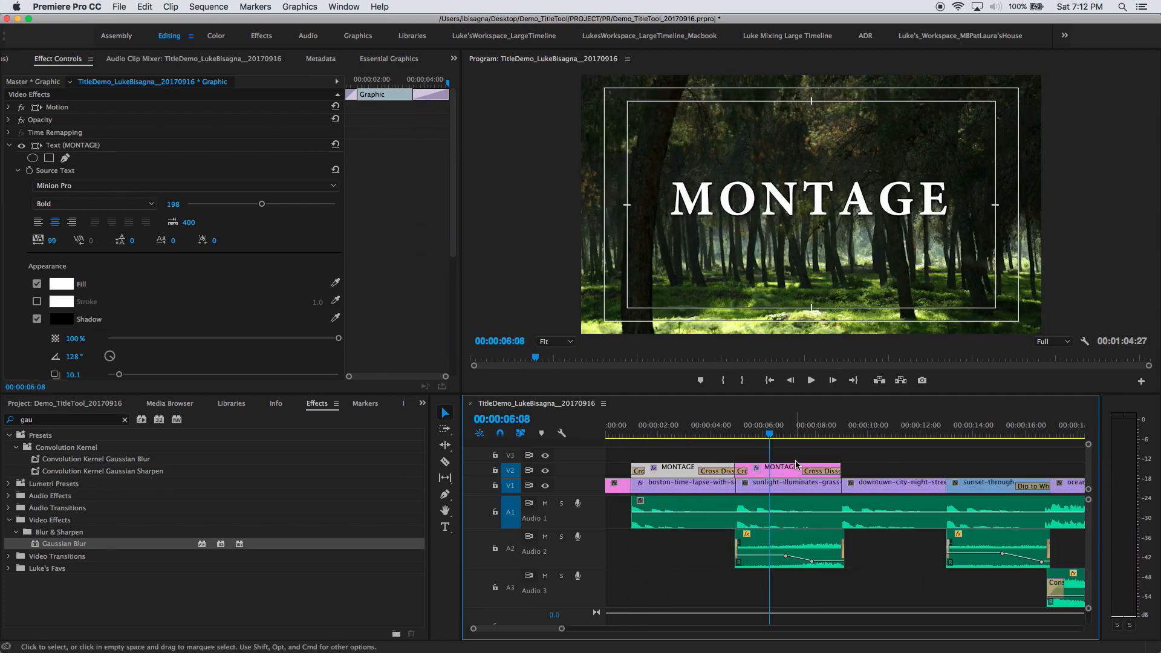
pyautogui.click(726, 437)
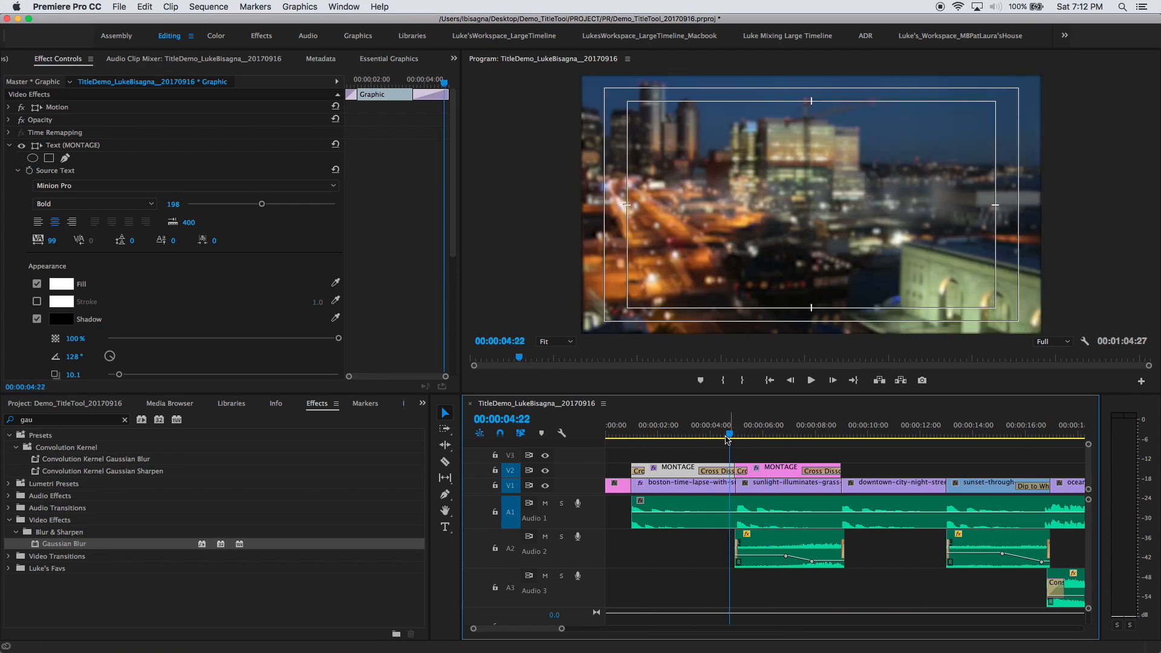
pyautogui.click(772, 471)
pyautogui.moveTo(773, 471); pyautogui.dragTo(780, 475)
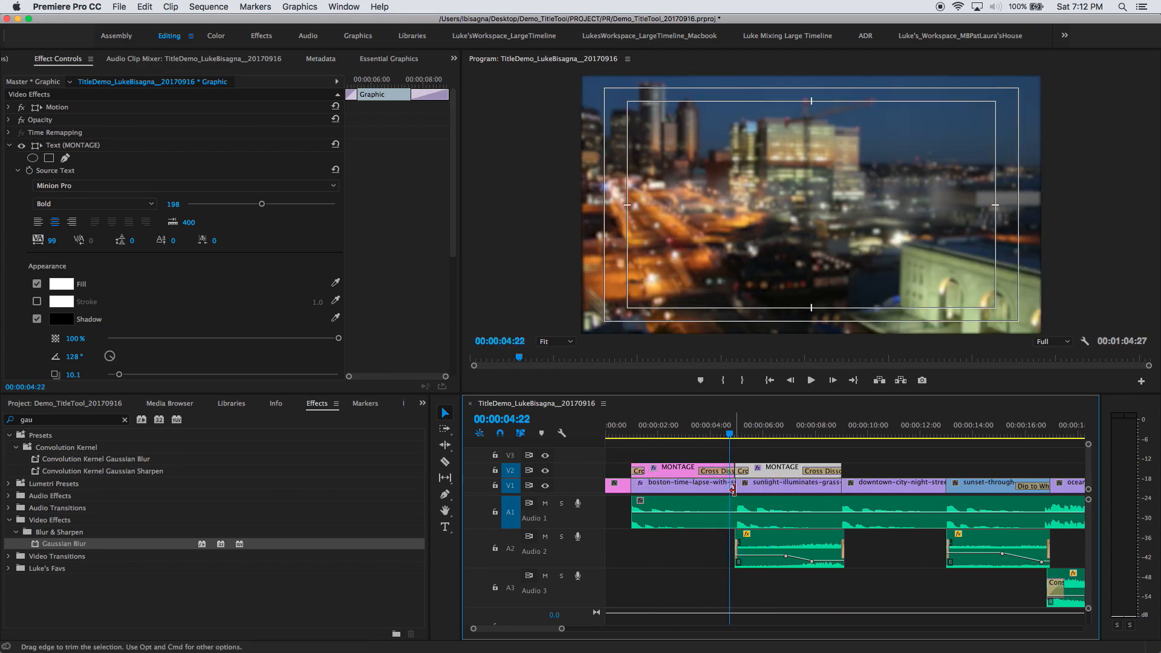
# - Align the junction of the two MONTAGE titles frame-accurately with the cut between the city and forest clips
pyautogui.click(735, 433)
pyautogui.press('=')
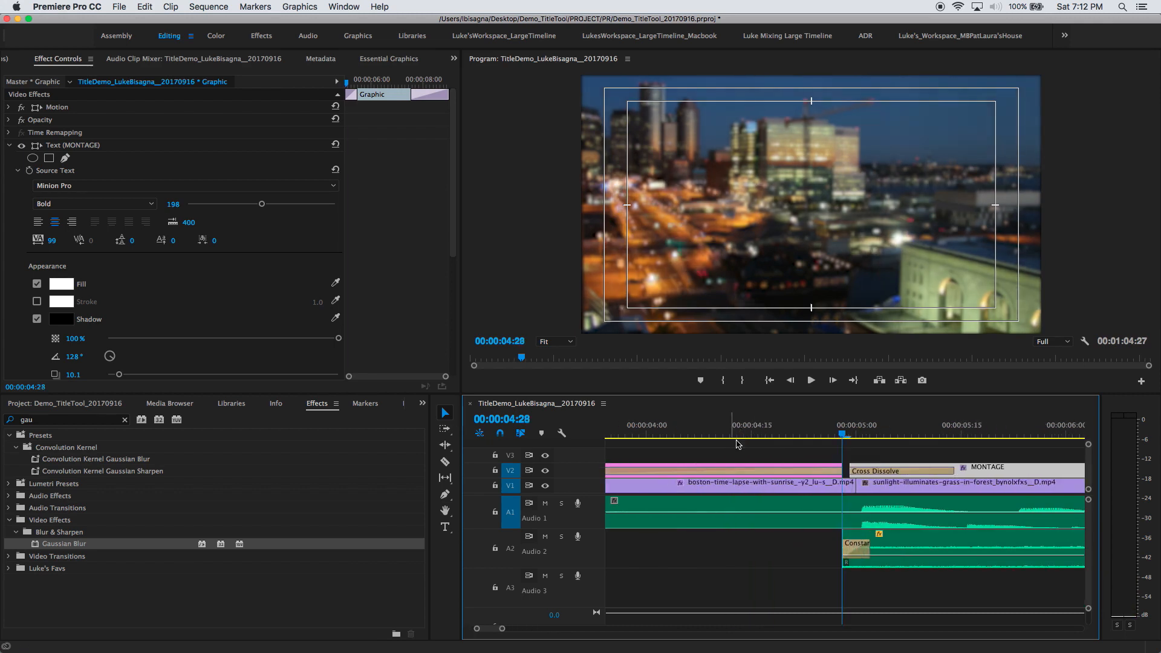
pyautogui.click(840, 471)
pyautogui.moveTo(976, 472); pyautogui.dragTo(983, 473)
pyautogui.moveTo(840, 472); pyautogui.dragTo(779, 446)
pyautogui.click(855, 434)
pyautogui.press('-')
pyautogui.press('-')
pyautogui.press('-')
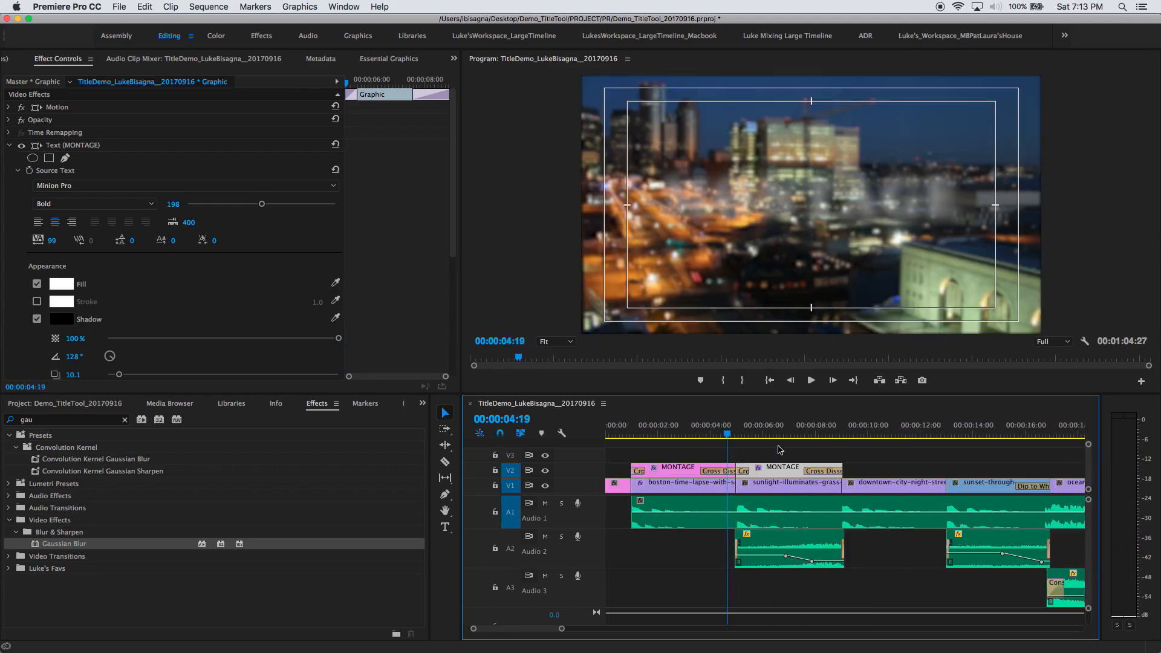
# - Play back the change from the first title to the duplicate, starting at 00:00:03:21
pyautogui.moveTo(704, 435); pyautogui.dragTo(704, 434)
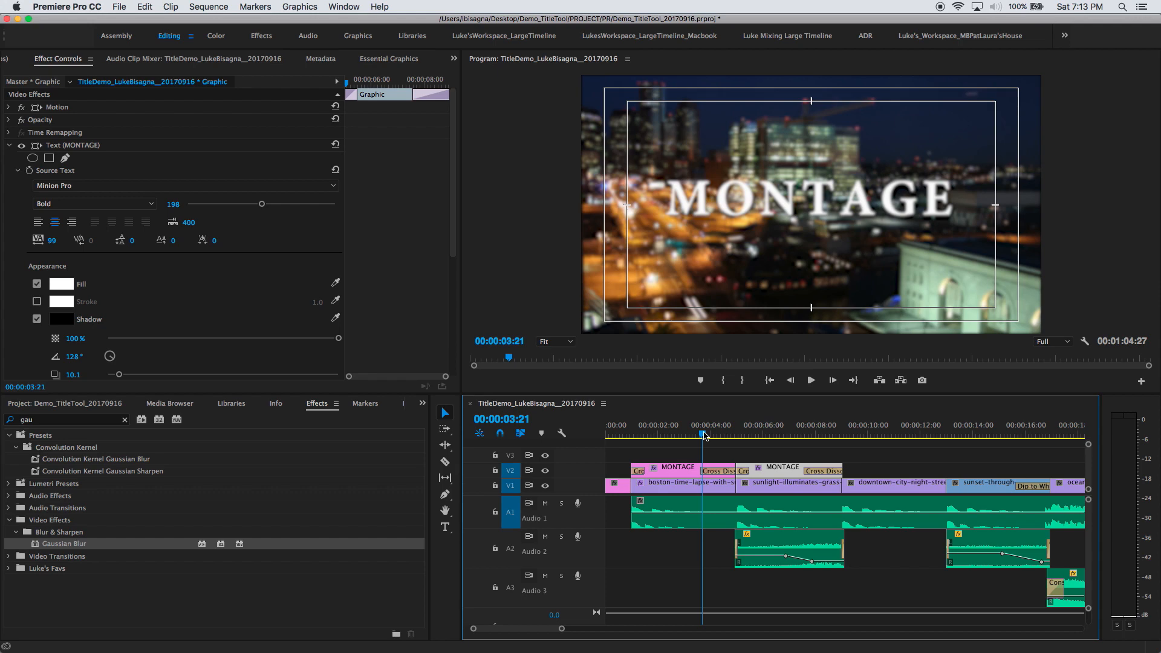
pyautogui.press('space')
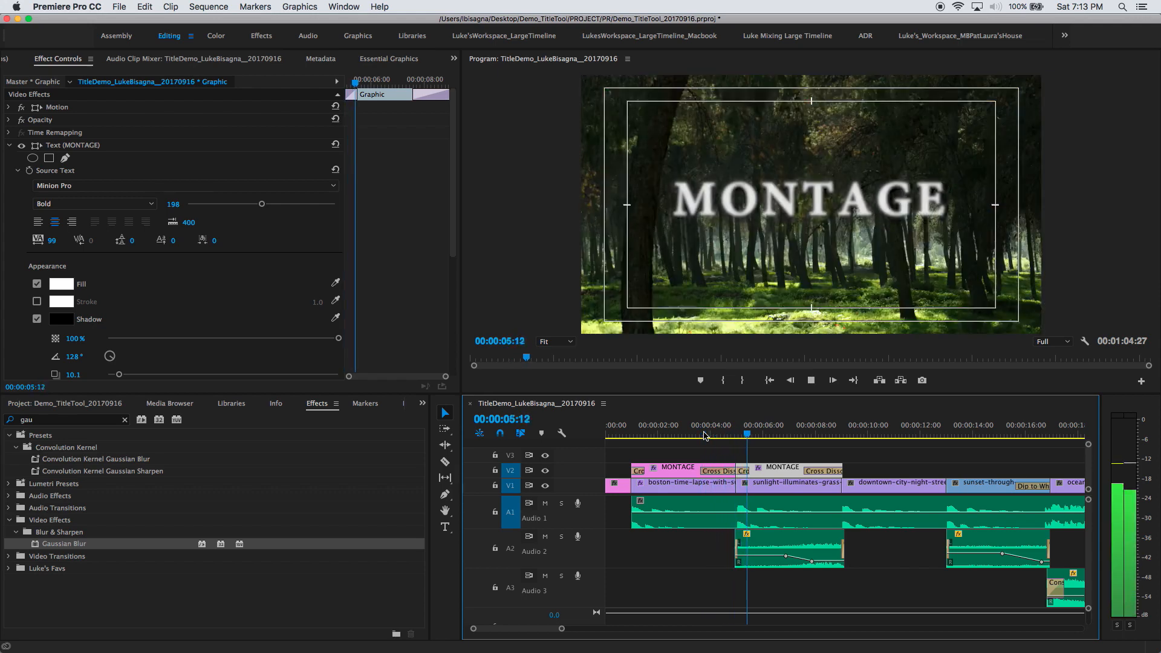
pyautogui.press('space')
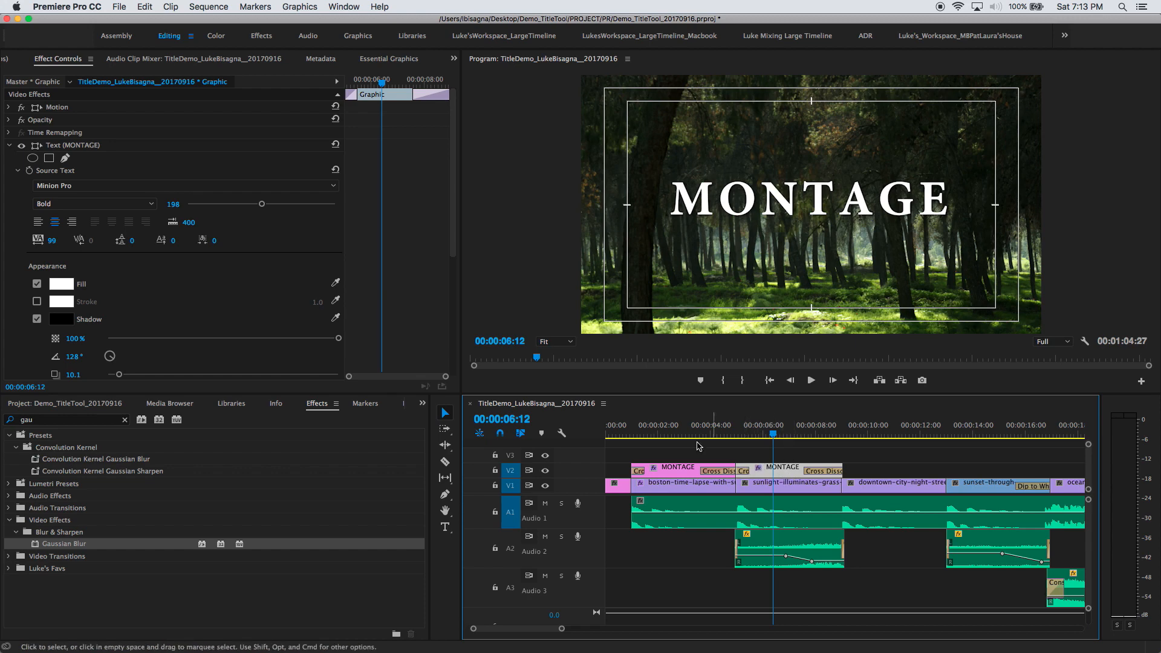
# - Replace the MONTAGE text of the title over the forest clip with "A Film by" and the filmmaker's full name in capitals on a second line
pyautogui.click(445, 526)
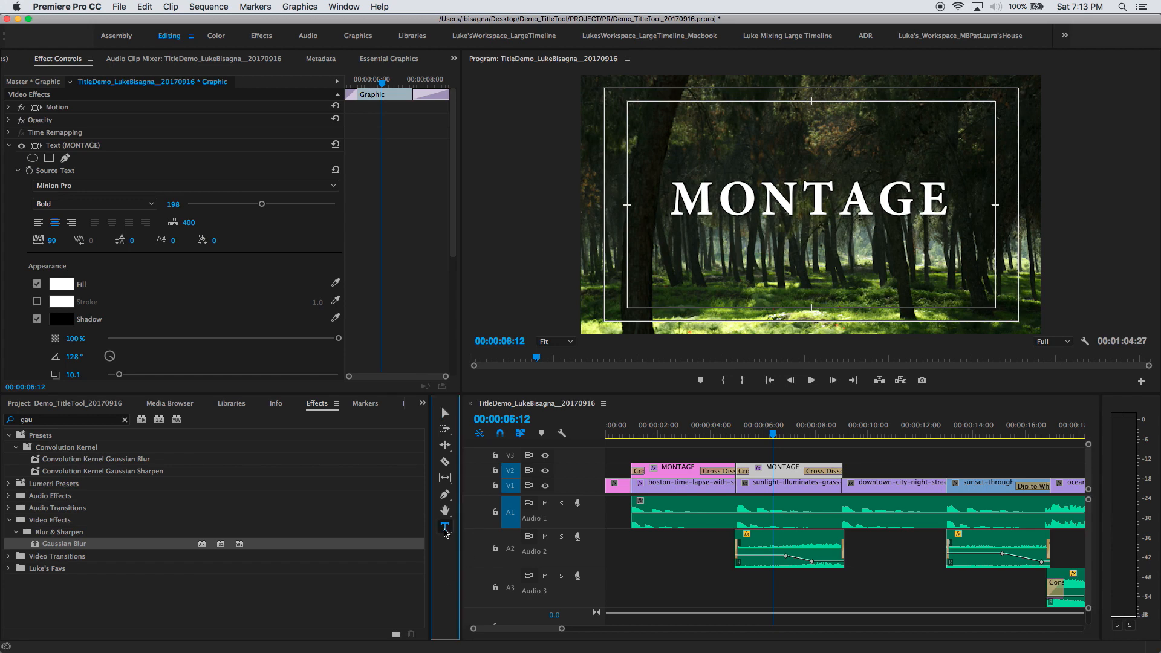
pyautogui.click(677, 195)
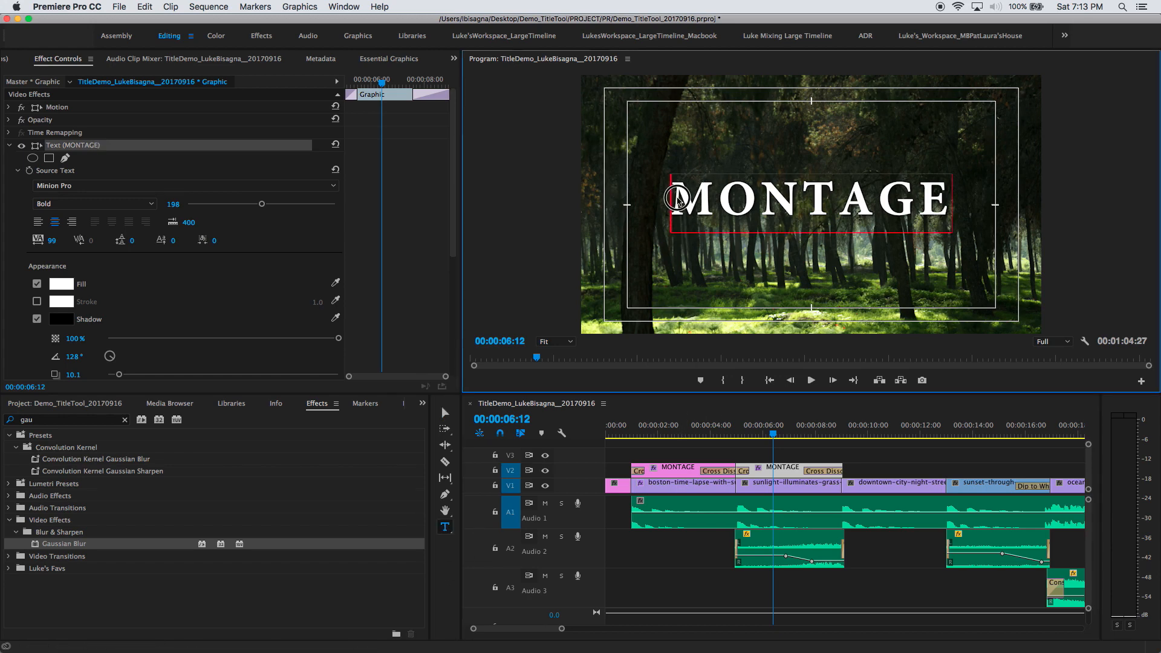
pyautogui.moveTo(677, 196); pyautogui.dragTo(942, 195)
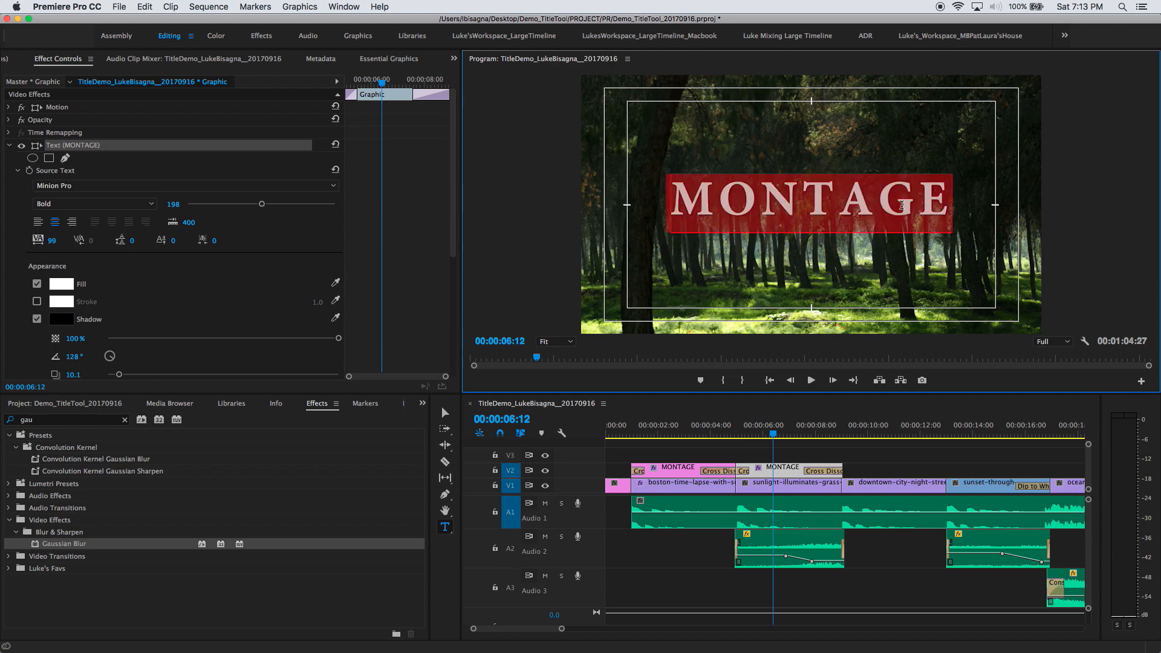
pyautogui.write('A')
pyautogui.write('Film by')
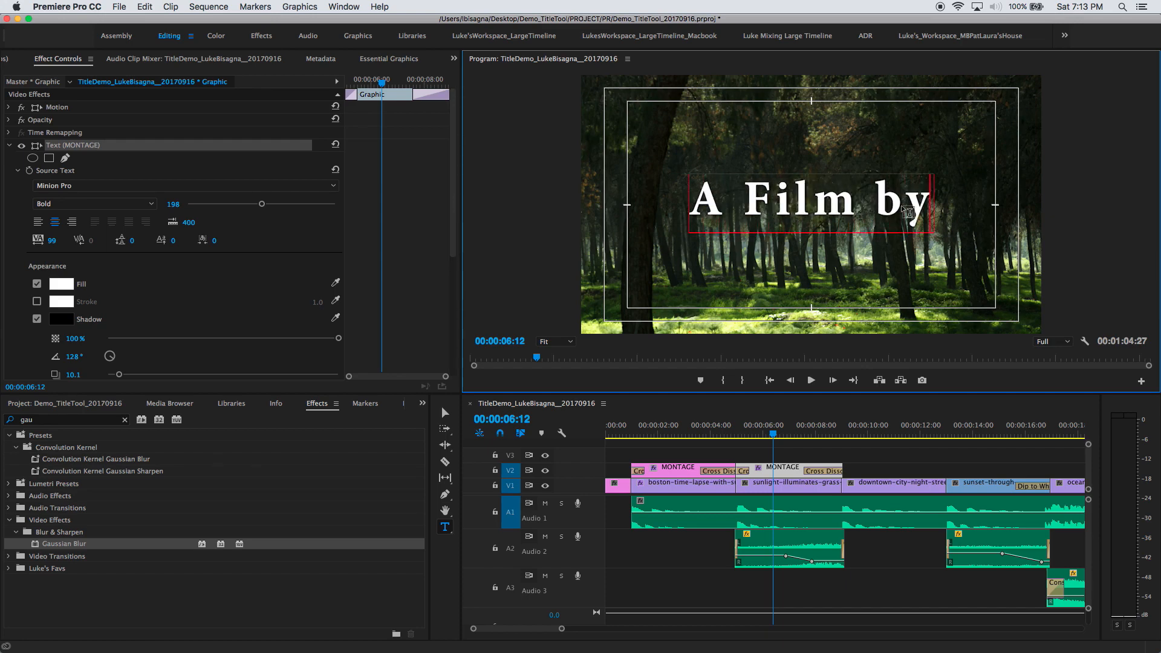
pyautogui.press('Return')
pyautogui.write('LUKE BISAGNA')
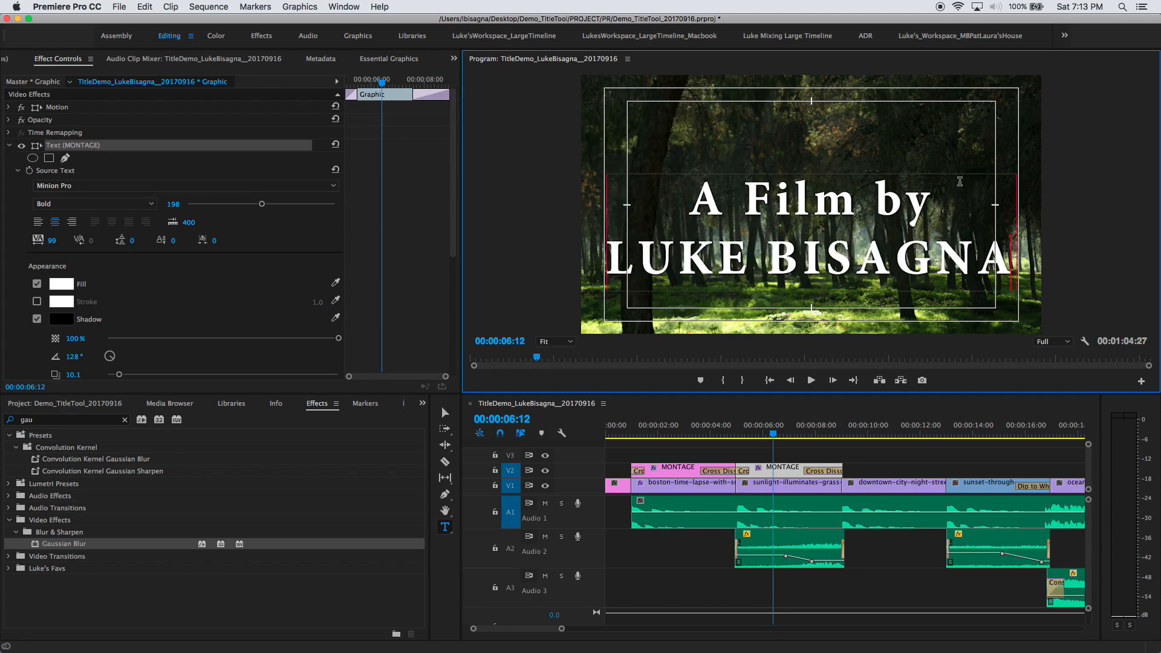
# - Reduce the font size of the "A Film by" title to 155, checking its fit near the end of the title at 00:00:08:19
pyautogui.click(775, 430)
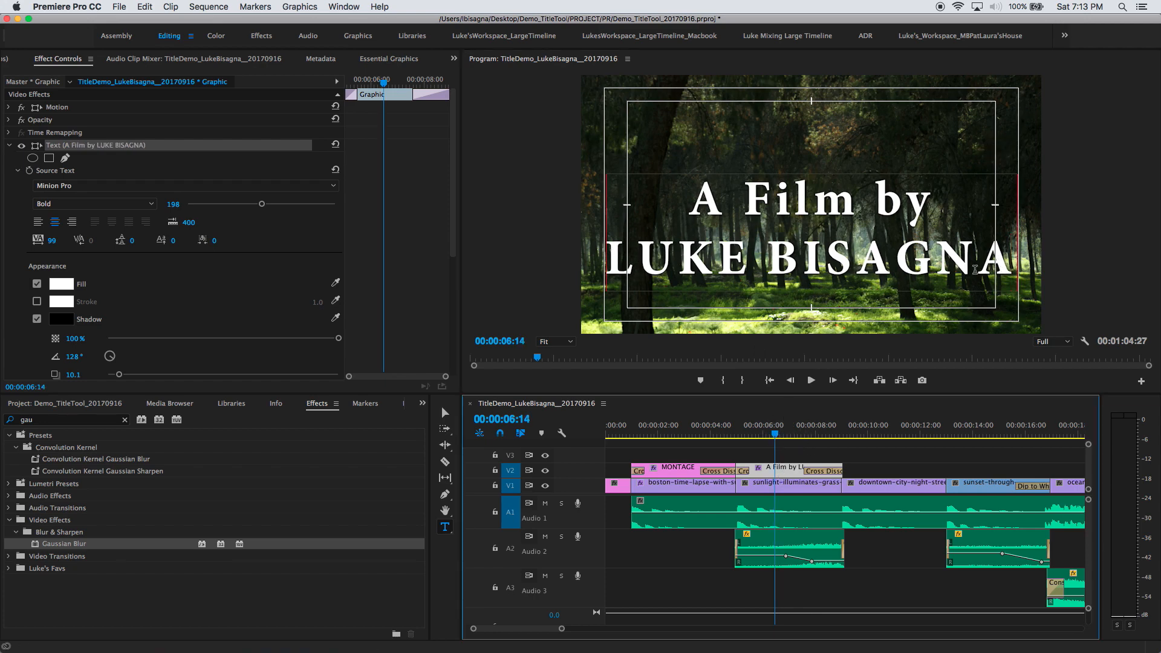
pyautogui.moveTo(774, 433)
pyautogui.mouseDown()
pyautogui.moveTo(811, 433)
pyautogui.moveTo(766, 433)
pyautogui.mouseUp()
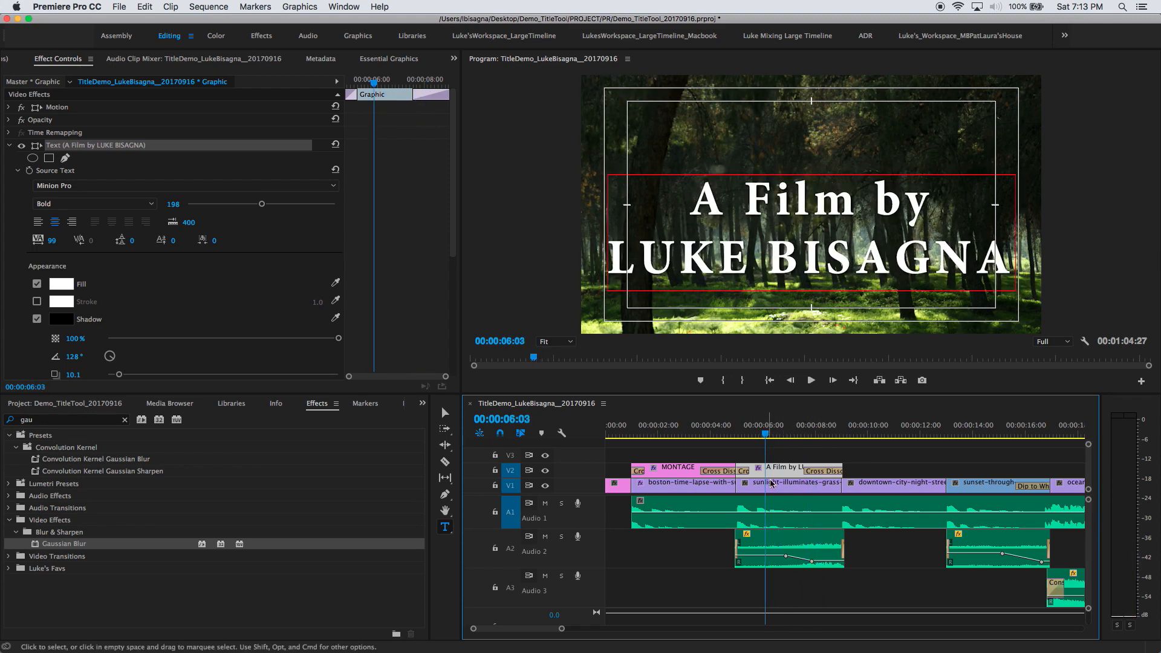
pyautogui.click(378, 61)
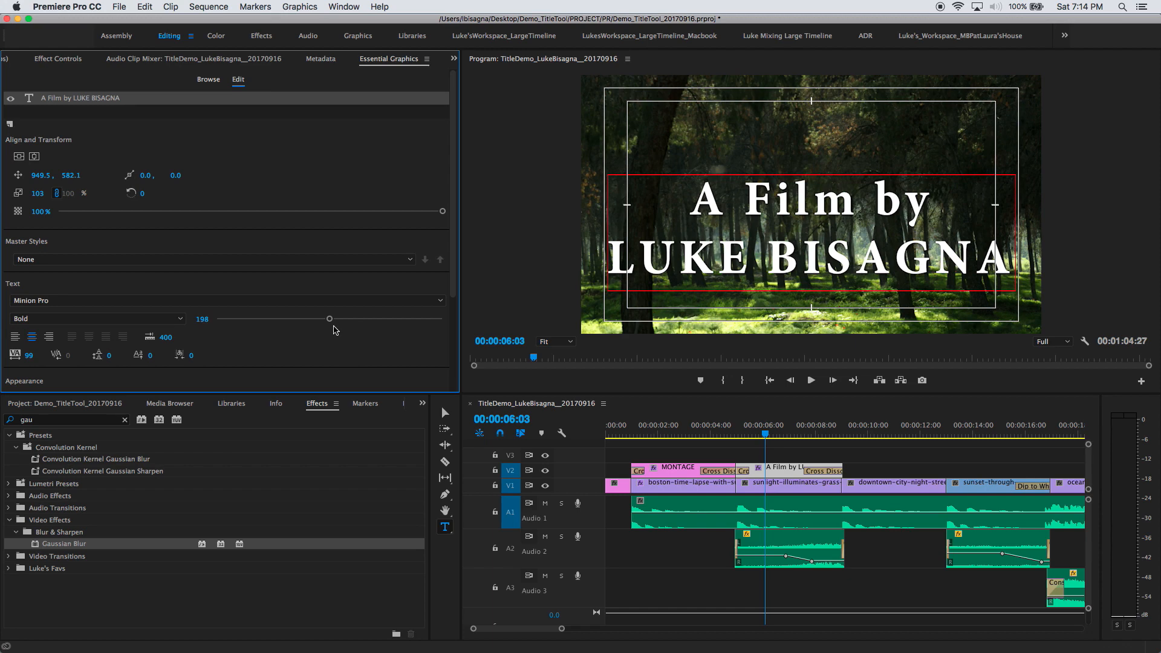
pyautogui.moveTo(331, 321); pyautogui.dragTo(315, 321)
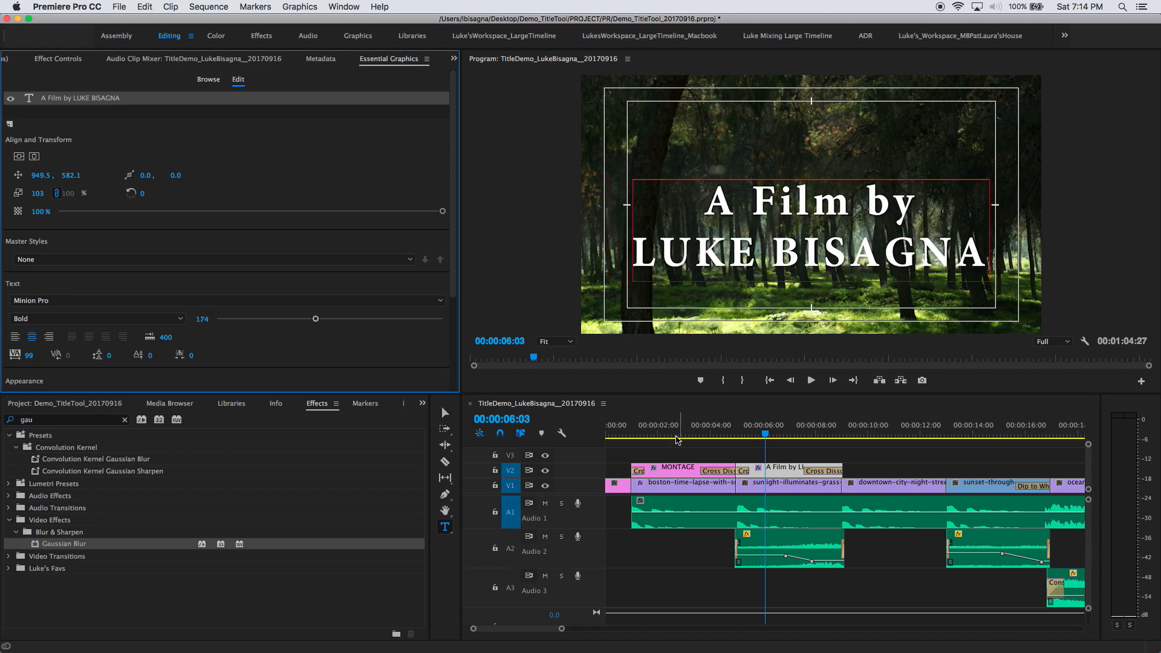
pyautogui.click(834, 433)
pyautogui.moveTo(835, 431); pyautogui.dragTo(832, 431)
pyautogui.moveTo(316, 321); pyautogui.dragTo(305, 327)
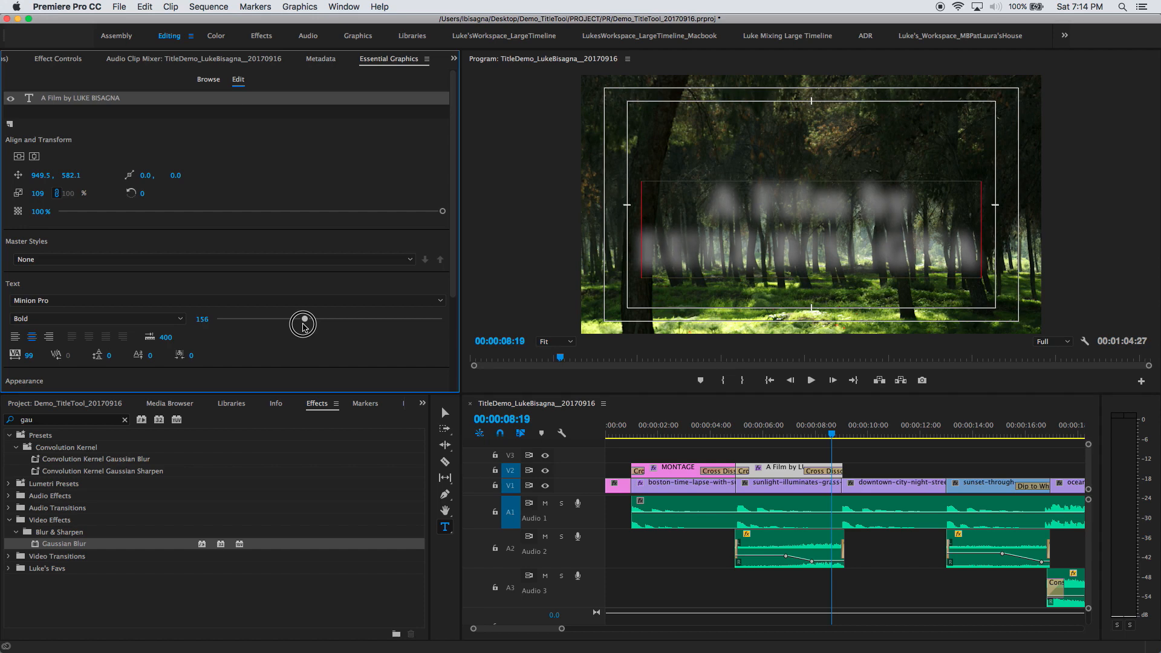
pyautogui.moveTo(304, 327); pyautogui.dragTo(304, 327)
# - Play back the change from the MONTAGE title to the resized "A Film by" title, starting at 00:00:03:04
pyautogui.click(748, 427)
pyautogui.click(687, 428)
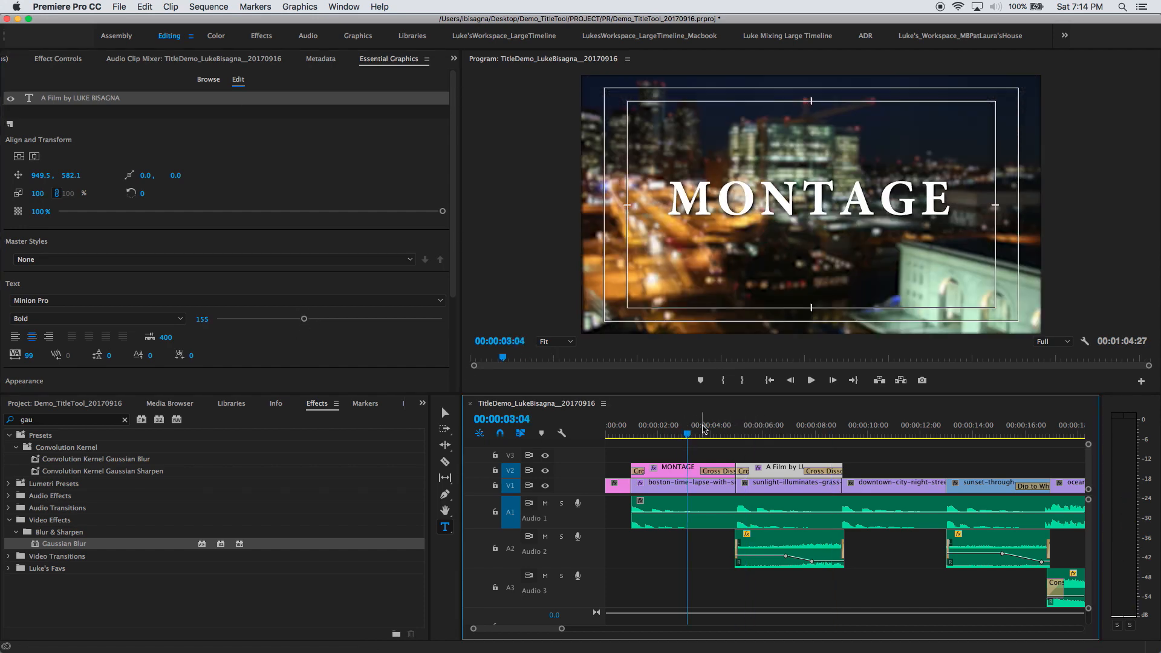
pyautogui.press('space')
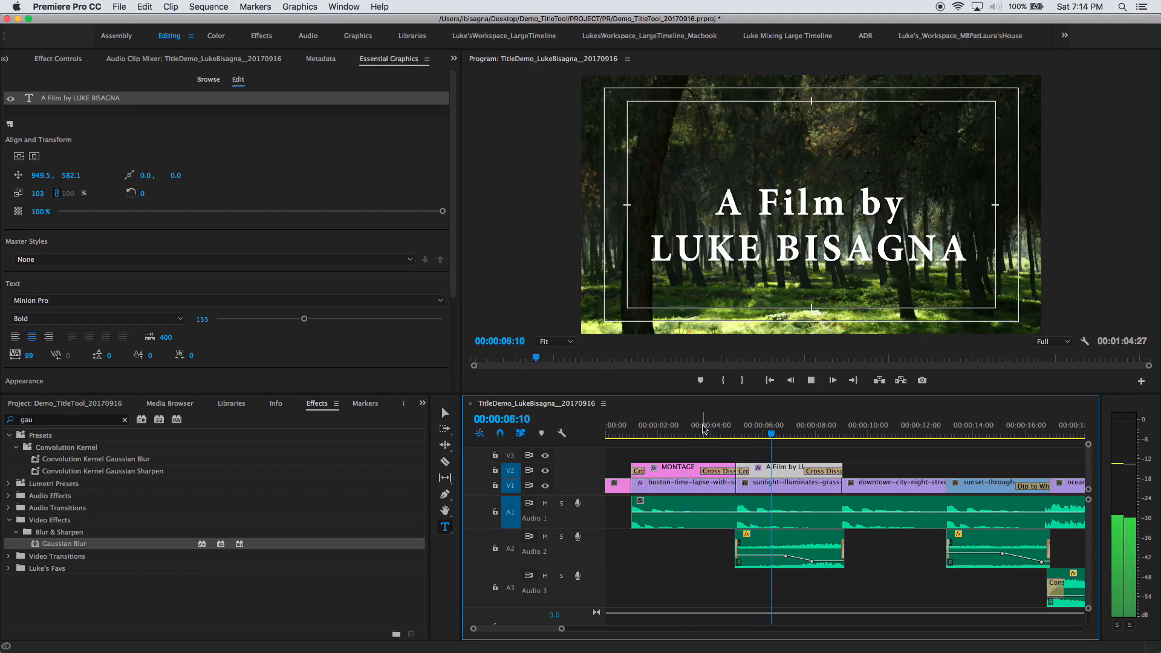
pyautogui.press('space')
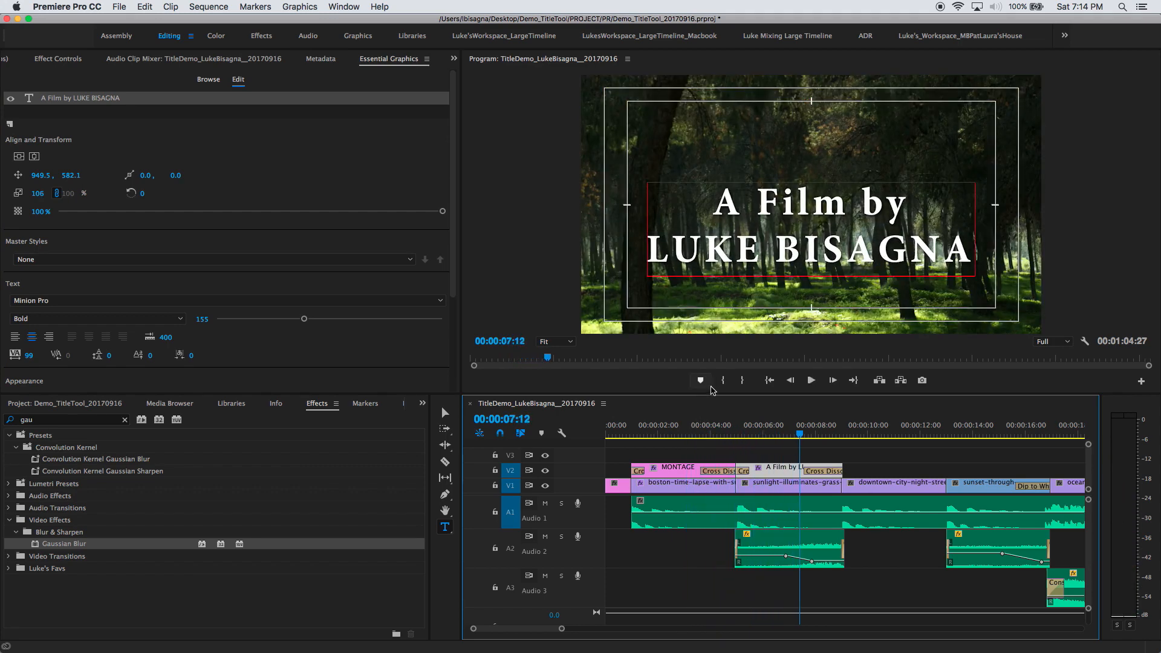
# - Move the "A Film by" title straight up to position 949.5, 496.2 so it sits vertically centred in the frame
pyautogui.click(442, 412)
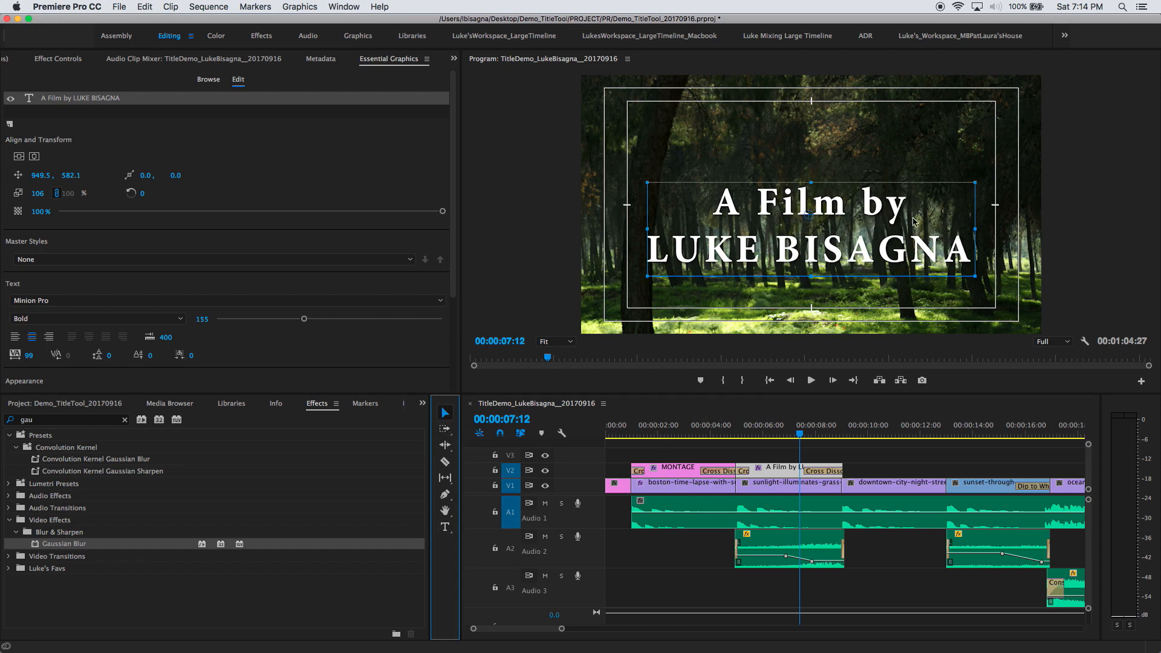
pyautogui.click(839, 213)
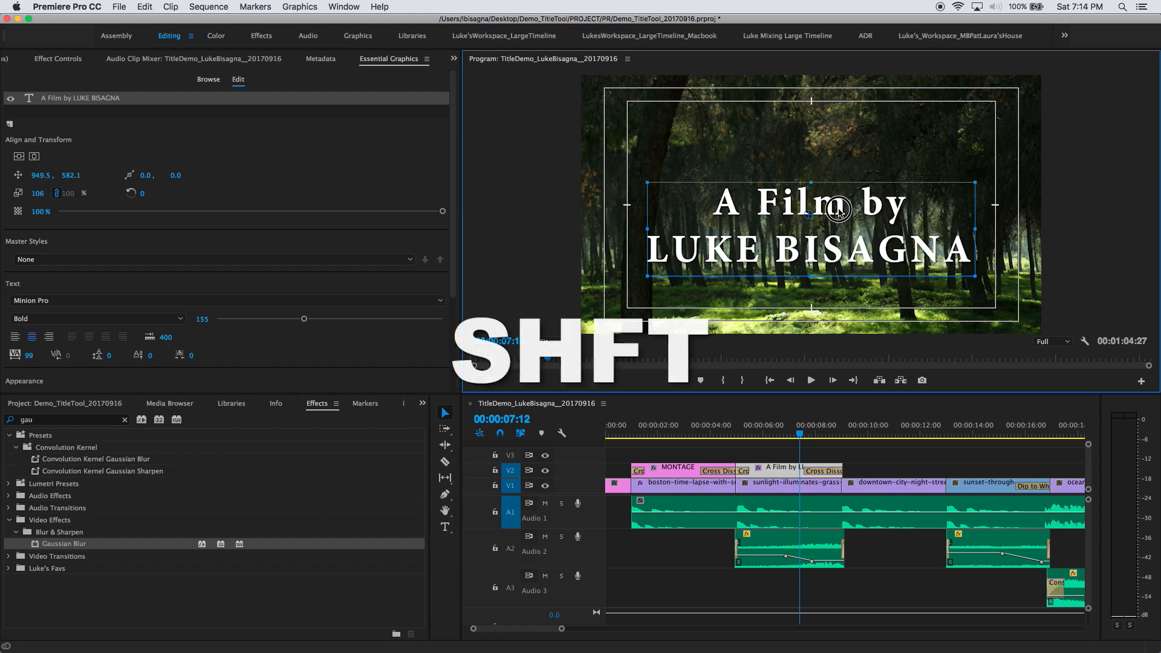
pyautogui.keyDown('shift'); pyautogui.moveTo(839, 210); pyautogui.dragTo(837, 189); pyautogui.keyUp('shift')
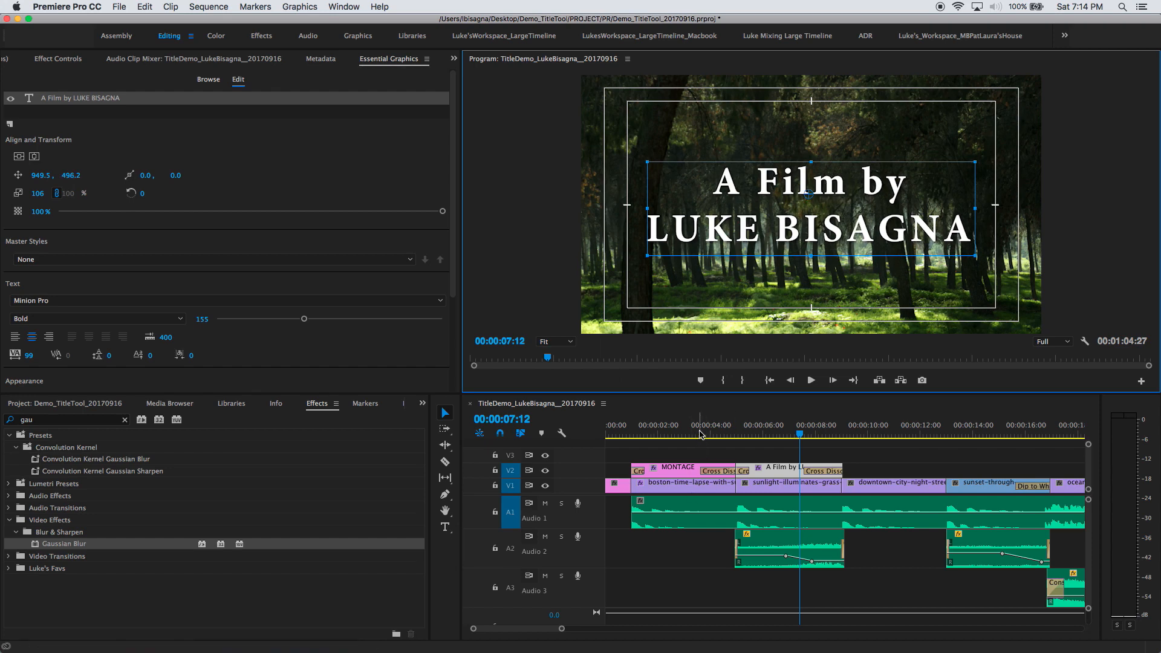
# - Play back the transition into the repositioned "A Film by" title, starting within the MONTAGE title
pyautogui.click(699, 434)
pyautogui.press('space')
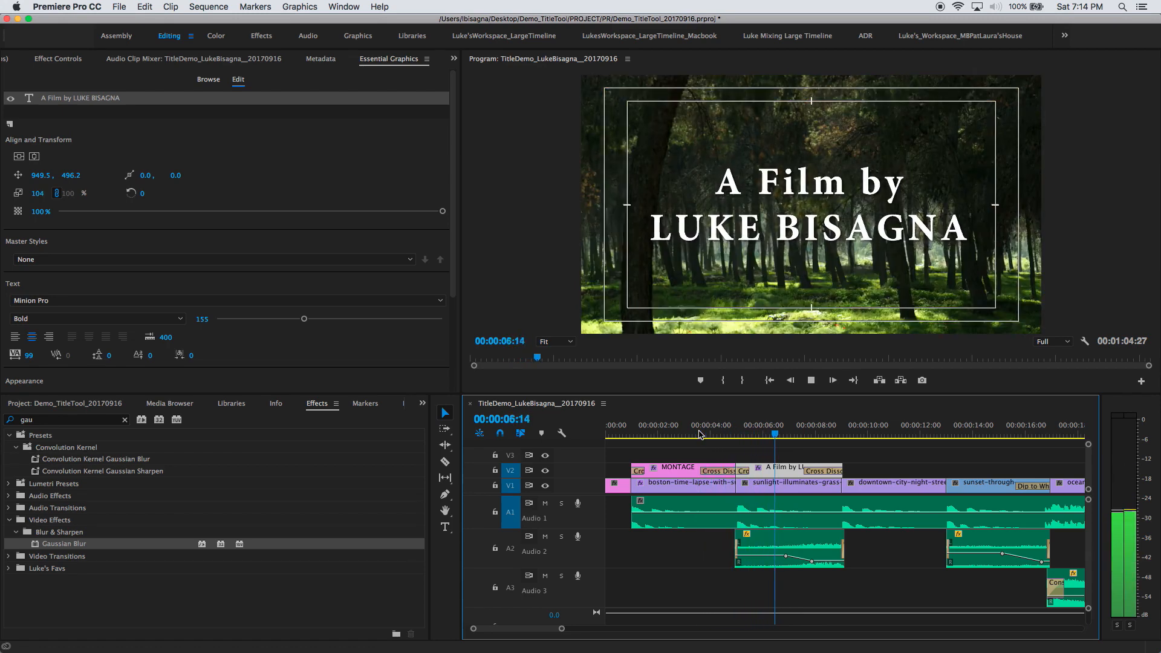
pyautogui.press('space')
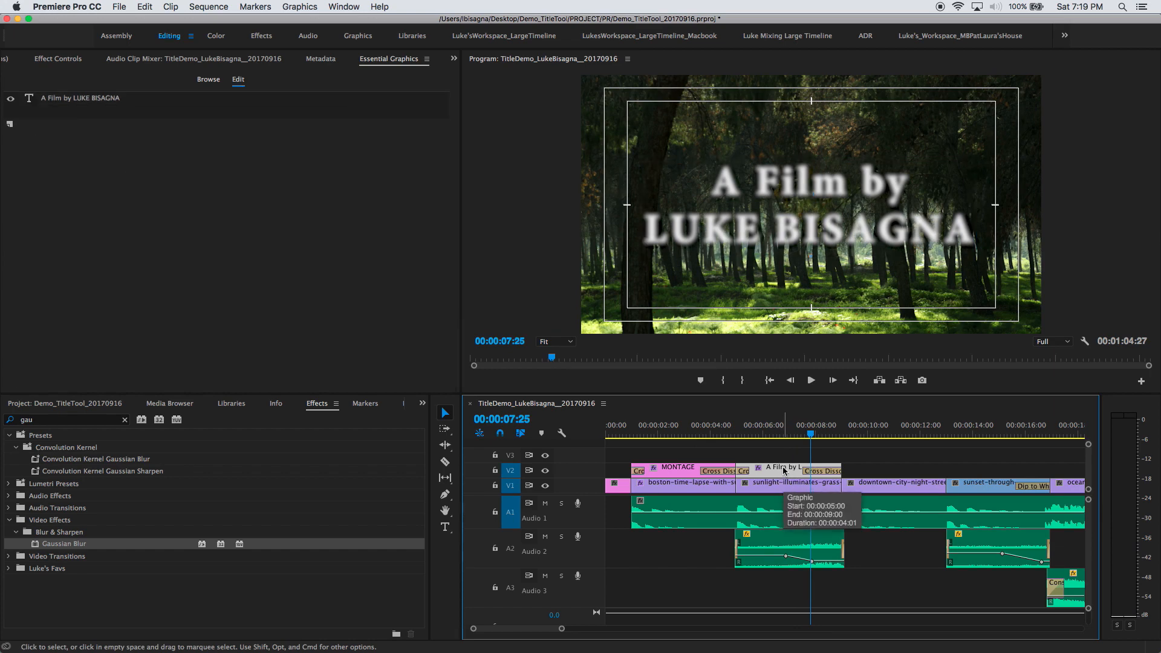
# - Duplicate the "A Film by" title on V2 above the downtown clip and trim its end to the end of that clip
pyautogui.click(784, 471)
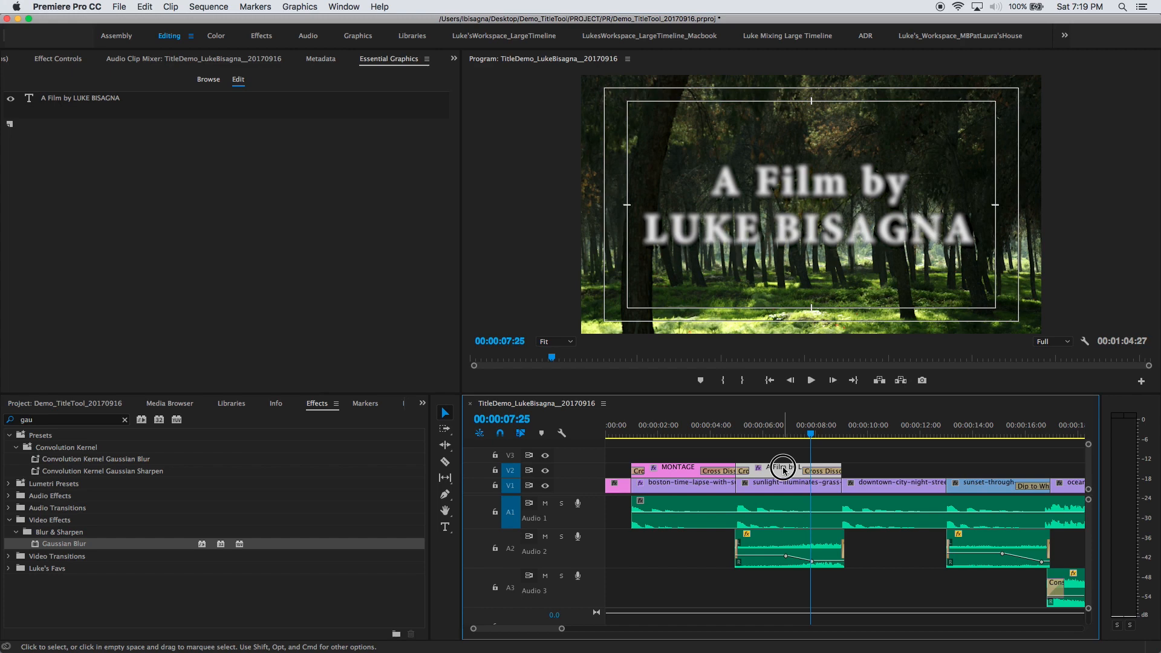
pyautogui.moveTo(784, 469); pyautogui.dragTo(889, 479)
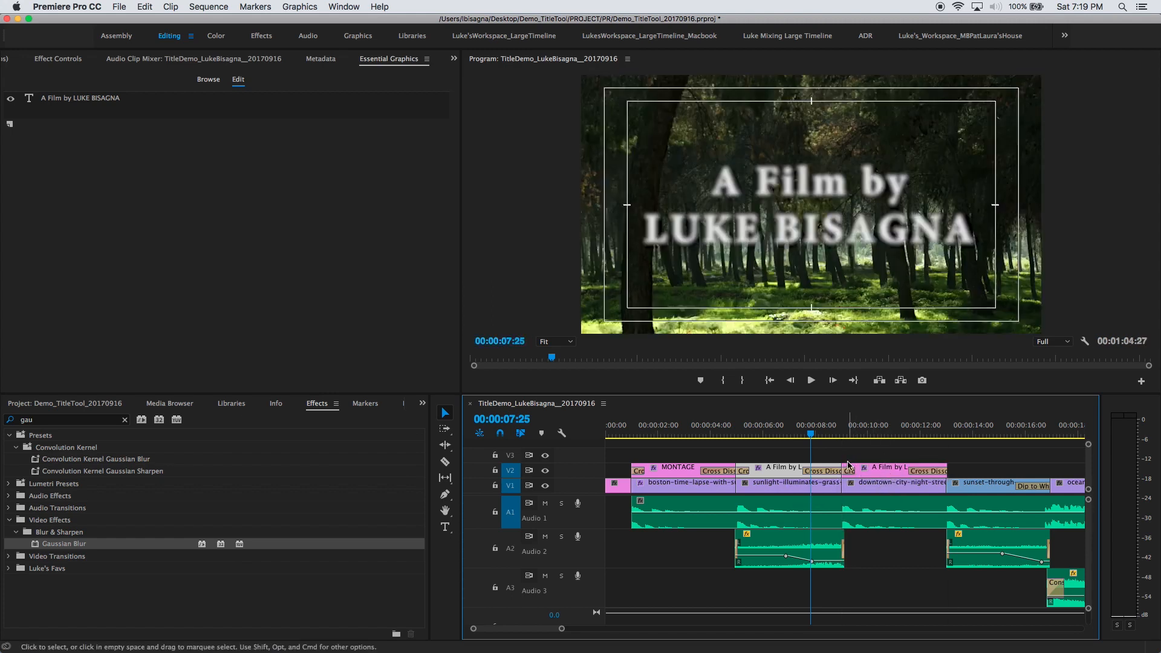
pyautogui.moveTo(947, 470); pyautogui.dragTo(947, 470)
# - Replace the text of the title above the downtown clip with "An LB MEDIA" and "Production" on a second line
pyautogui.click(885, 474)
pyautogui.click(881, 433)
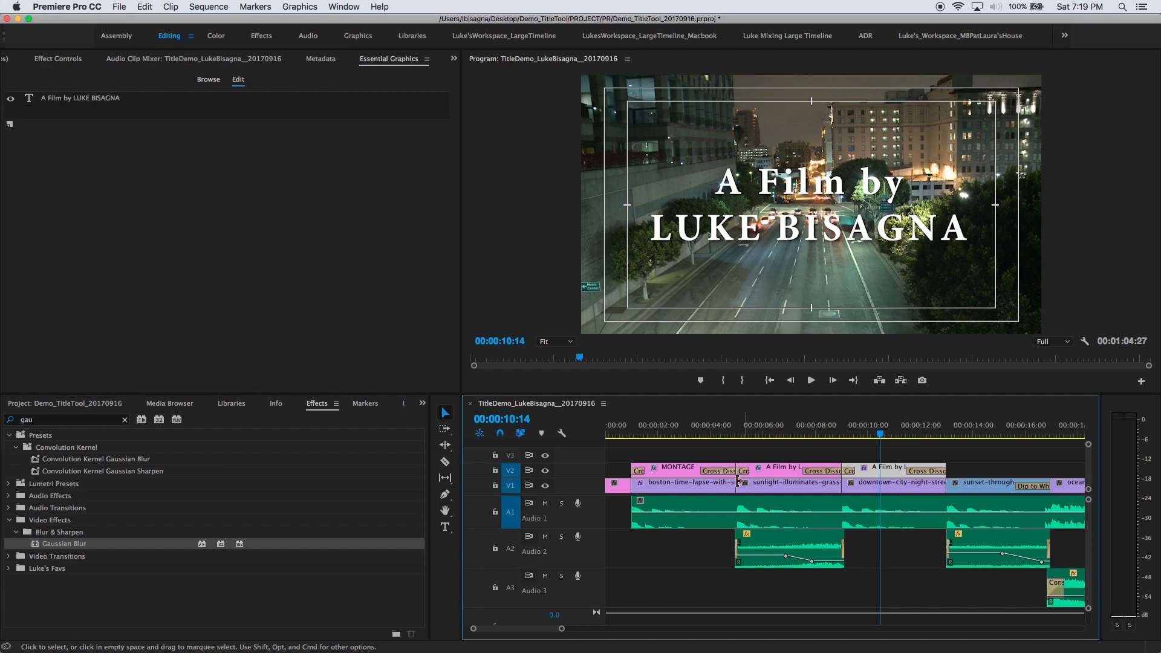
pyautogui.click(445, 527)
pyautogui.click(720, 182)
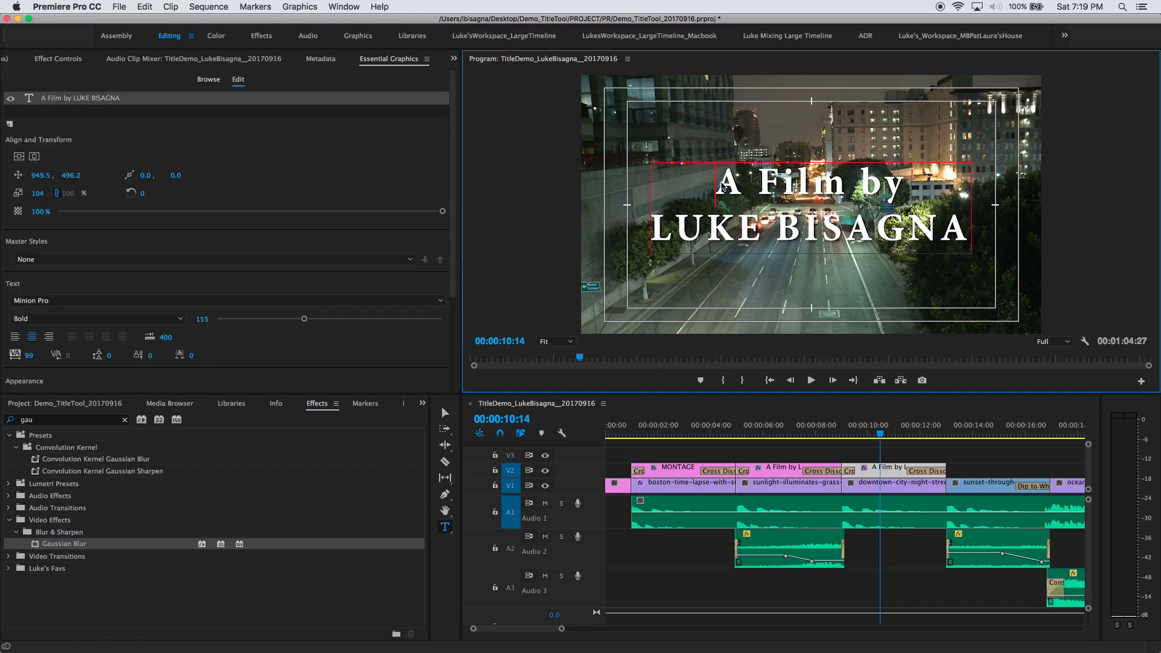
pyautogui.moveTo(715, 179); pyautogui.dragTo(975, 226)
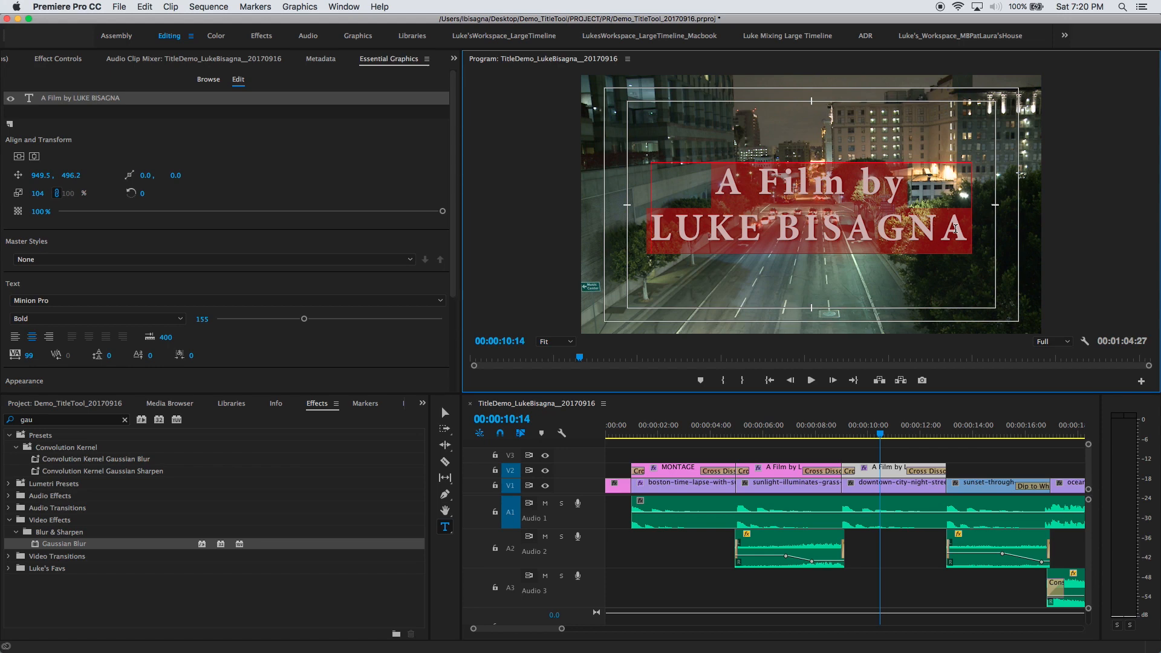
pyautogui.write('An L')
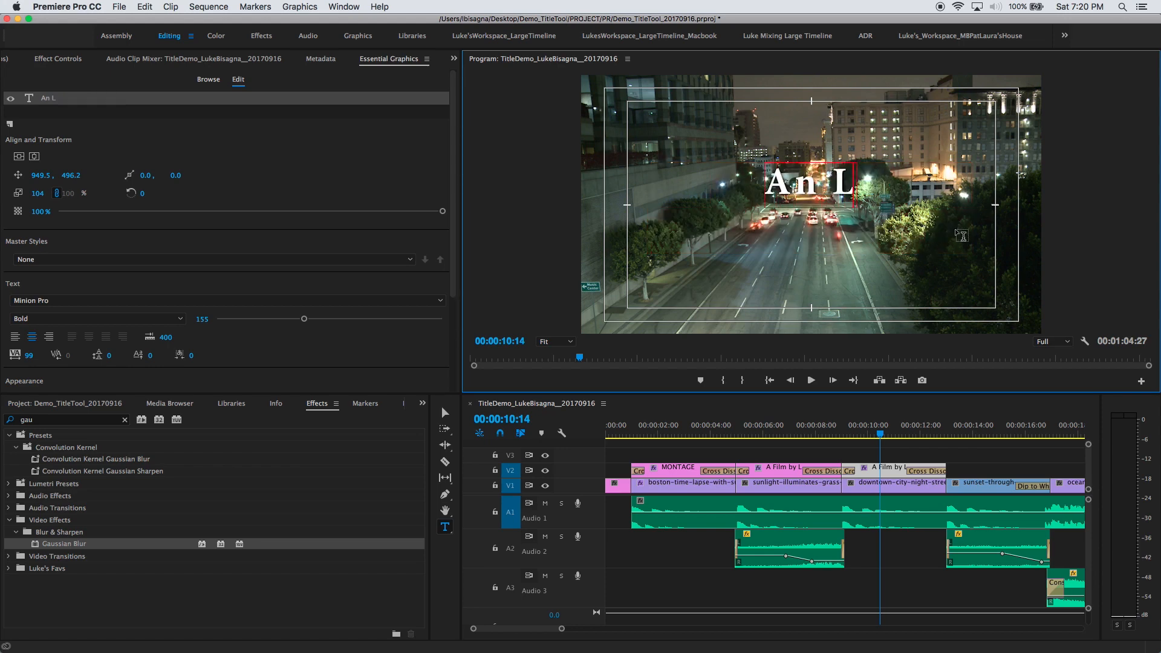
pyautogui.write('B MEDIA')
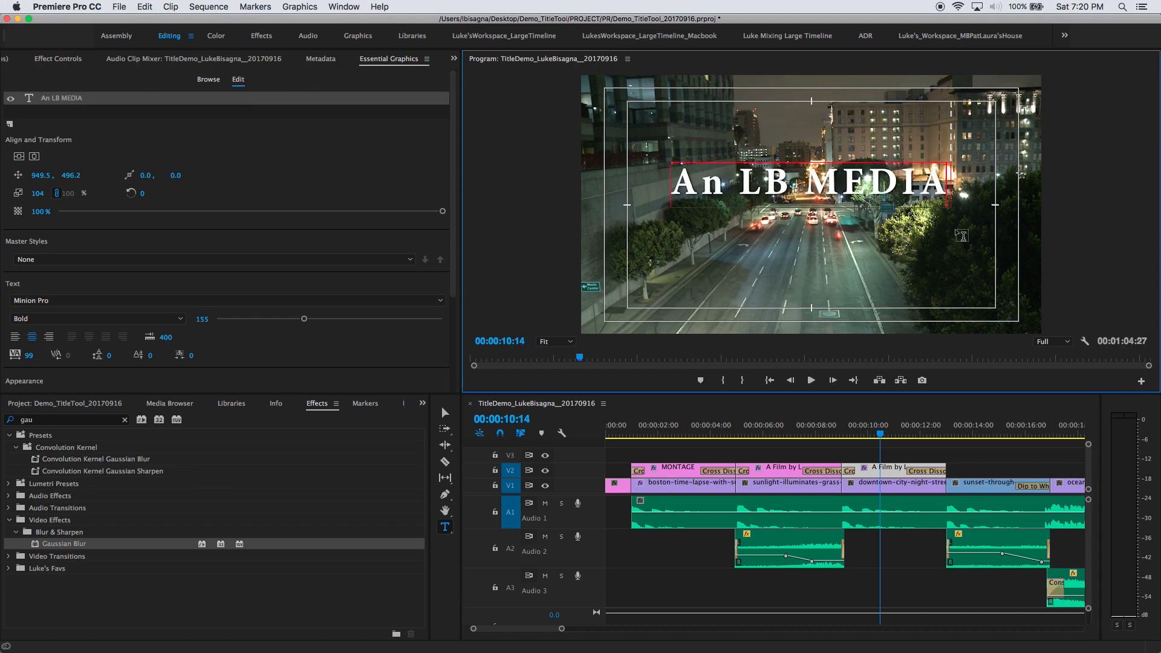
pyautogui.press('Return')
pyautogui.write('Produc')
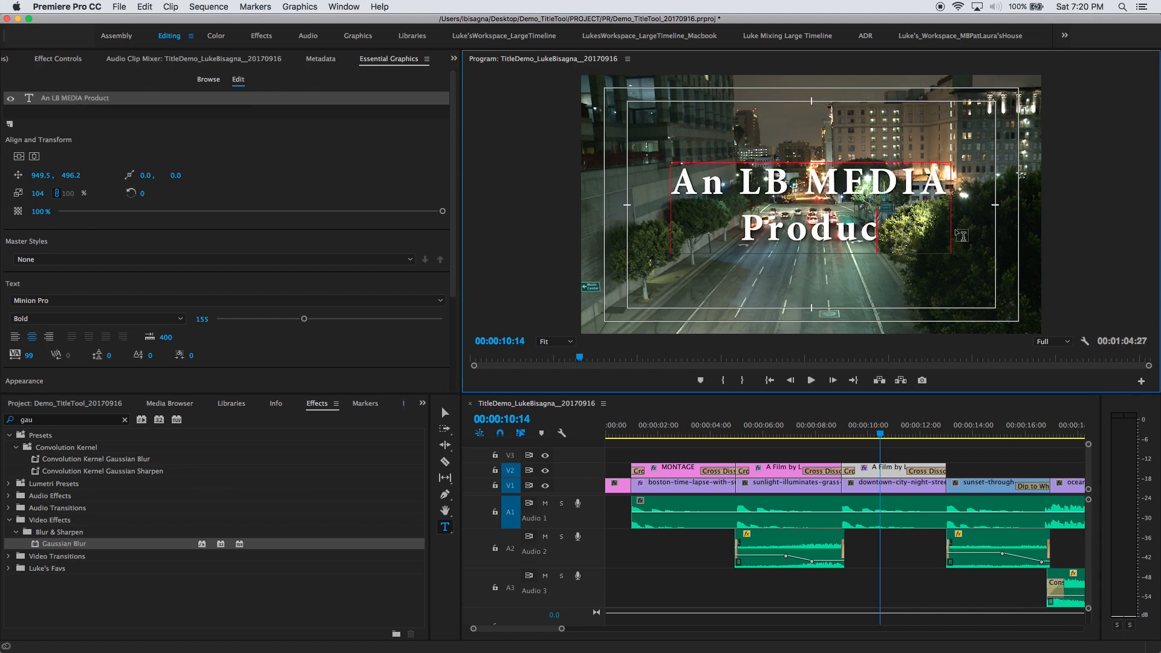
pyautogui.write('tion')
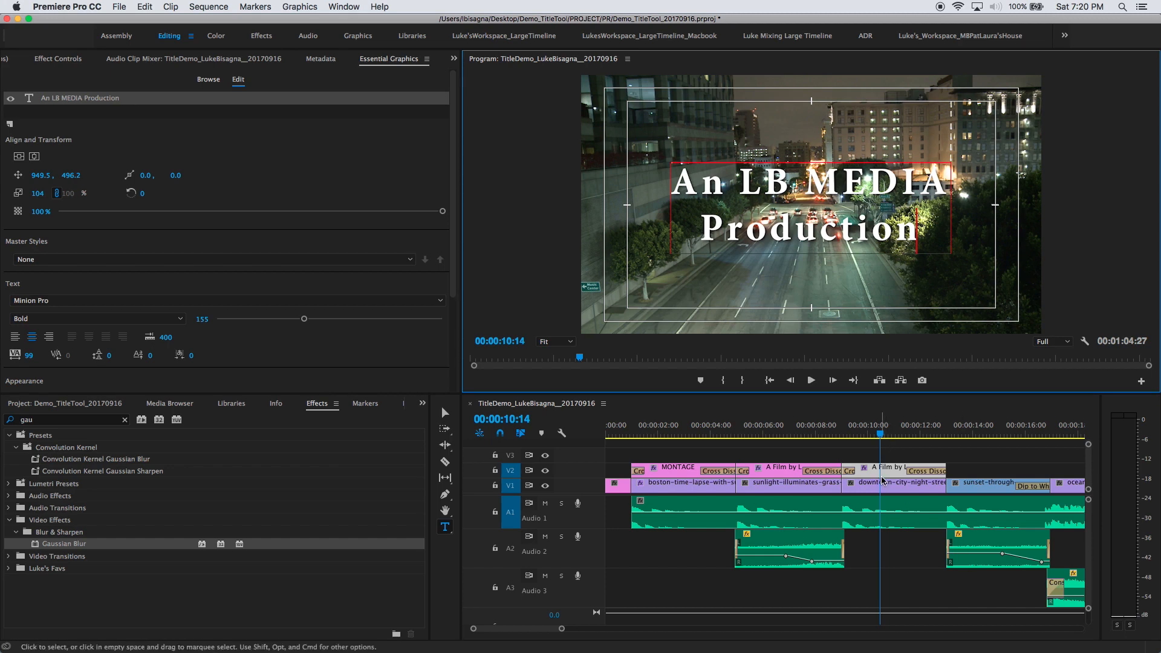
# - Lower the opacity of the downtown street clip on V1 to 64% to darken the background behind the title
pyautogui.click(896, 488)
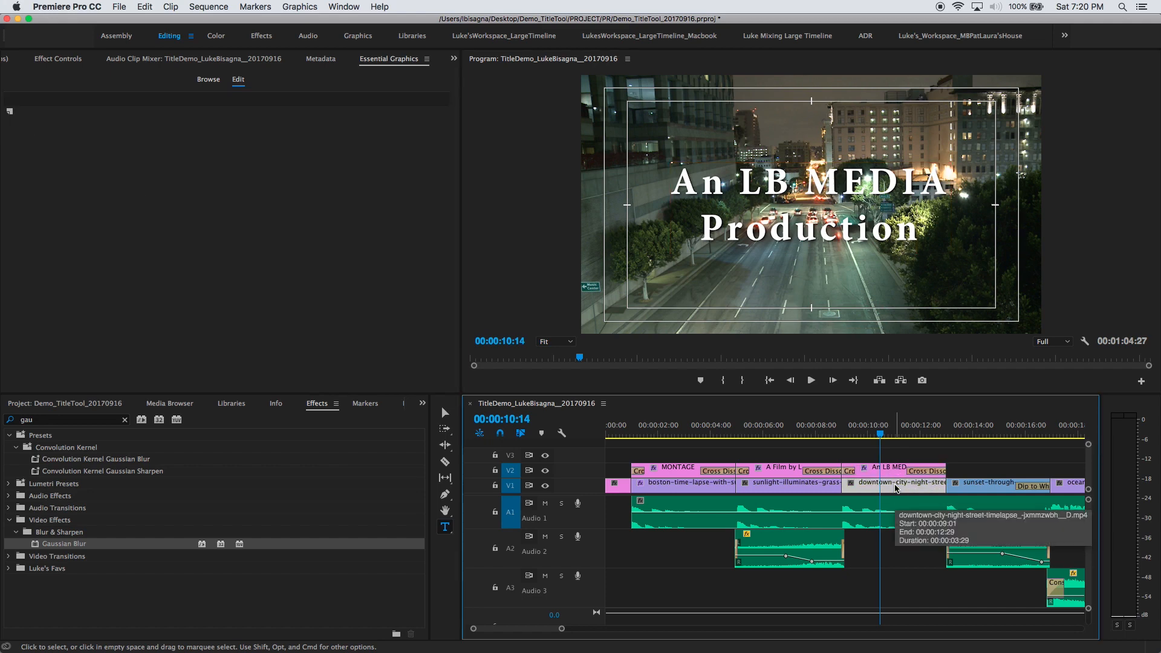
pyautogui.click(40, 60)
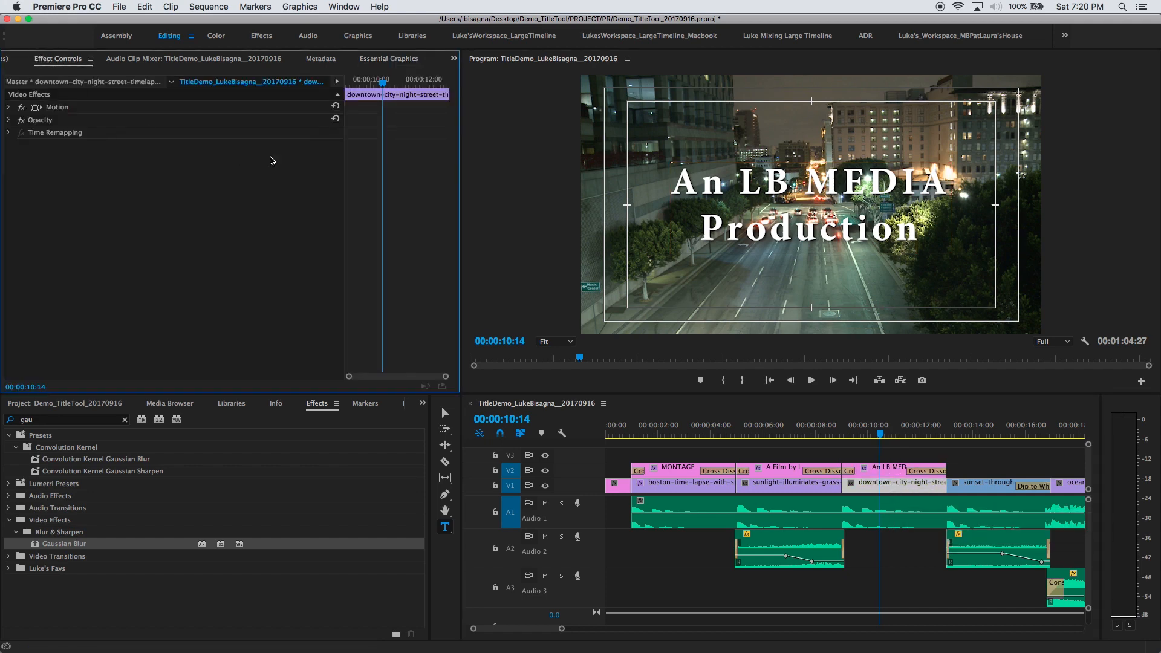
pyautogui.click(8, 121)
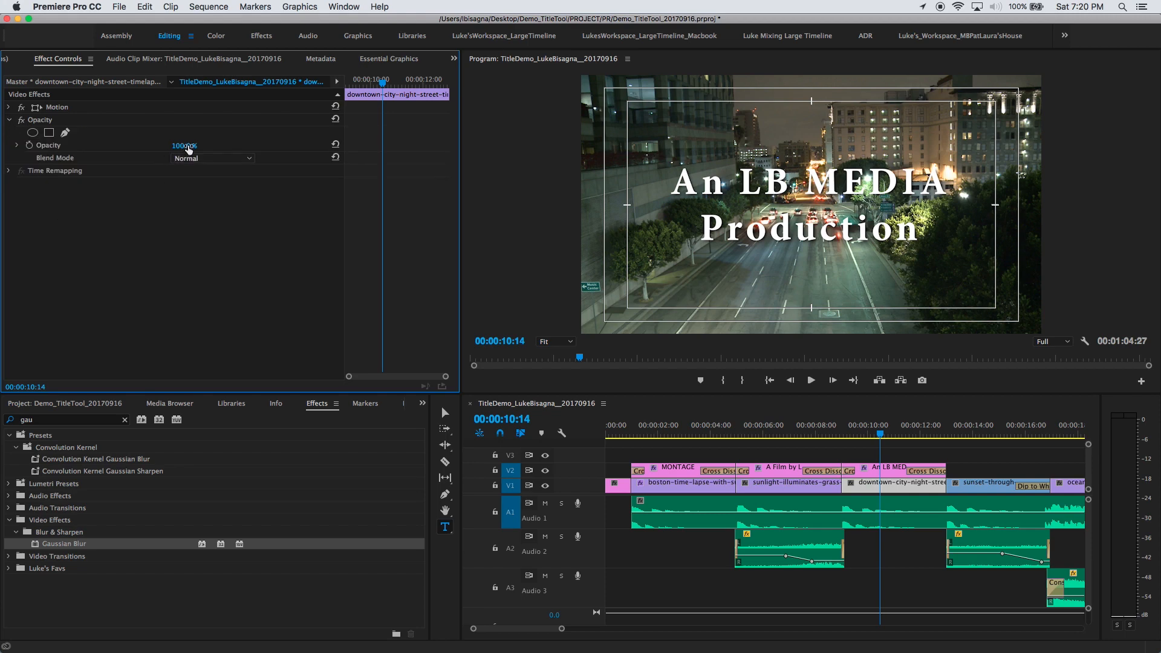
pyautogui.moveTo(184, 146); pyautogui.dragTo(163, 145)
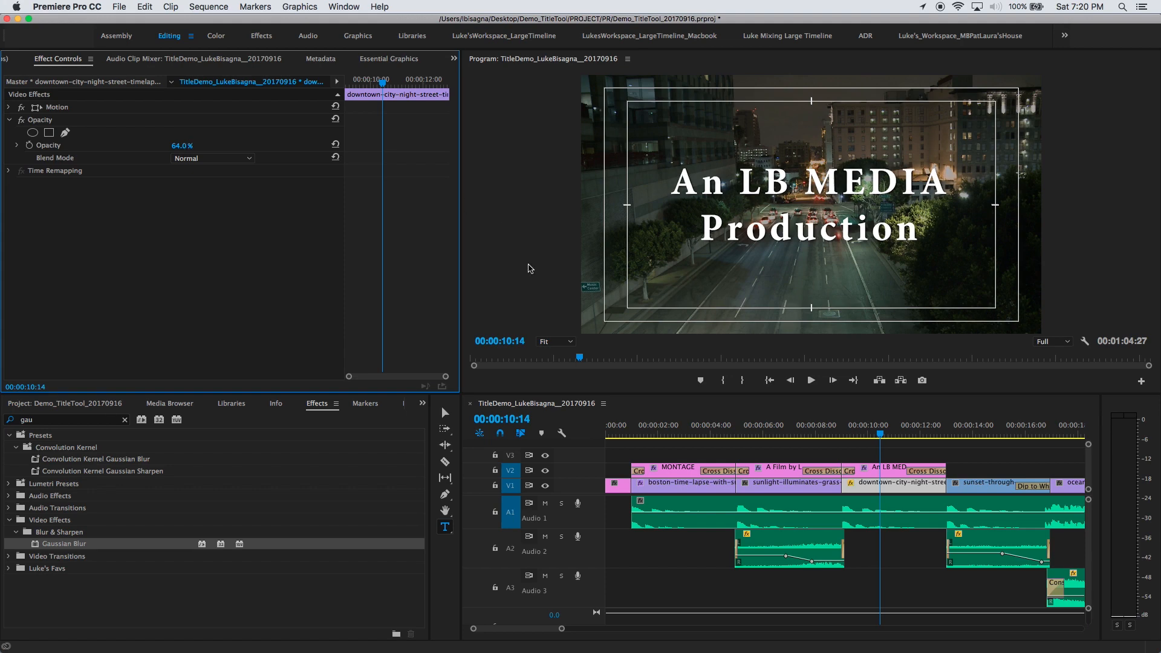
# - Play back the change from the "A Film by" title to the "An LB MEDIA Production" title, starting at 00:00:07:08
pyautogui.click(799, 435)
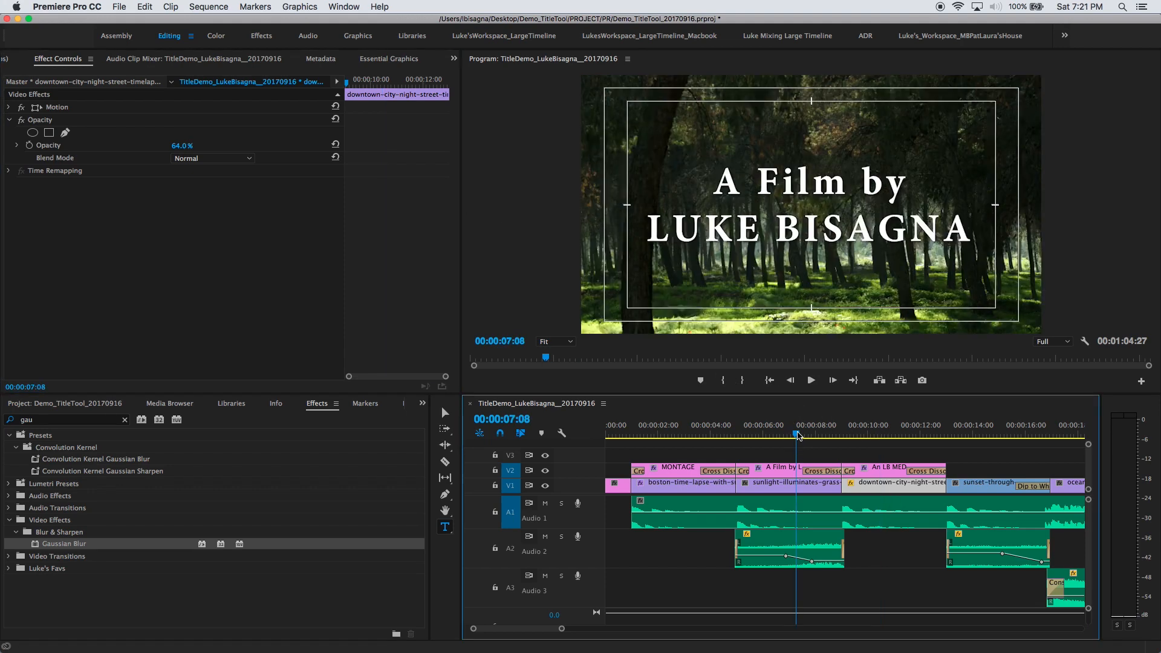
pyautogui.press('space')
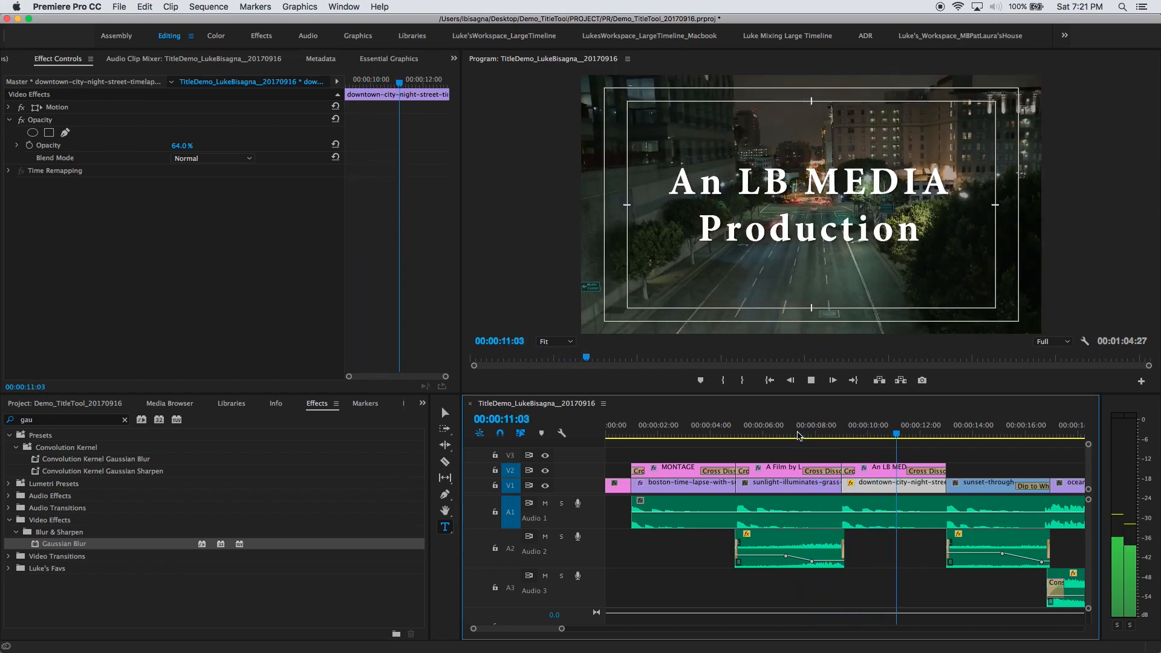
pyautogui.press('space')
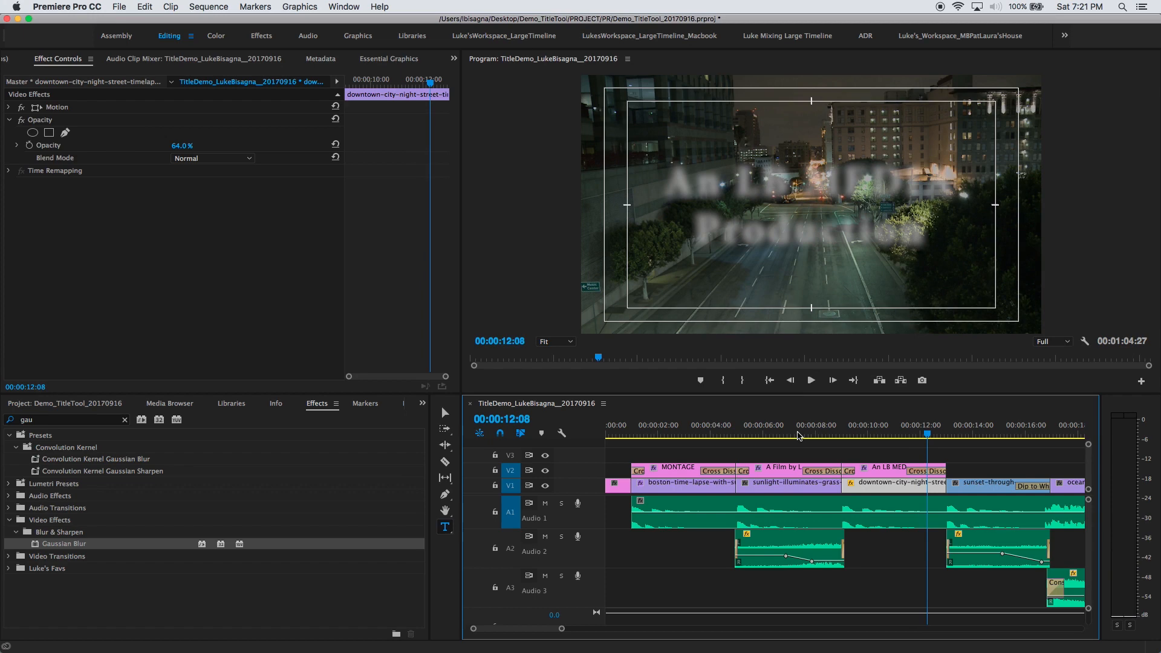
# - Duplicate the "An LB MEDIA Production" title on V2 and place the copy above the sunset clip
pyautogui.click(883, 469)
pyautogui.click(884, 475)
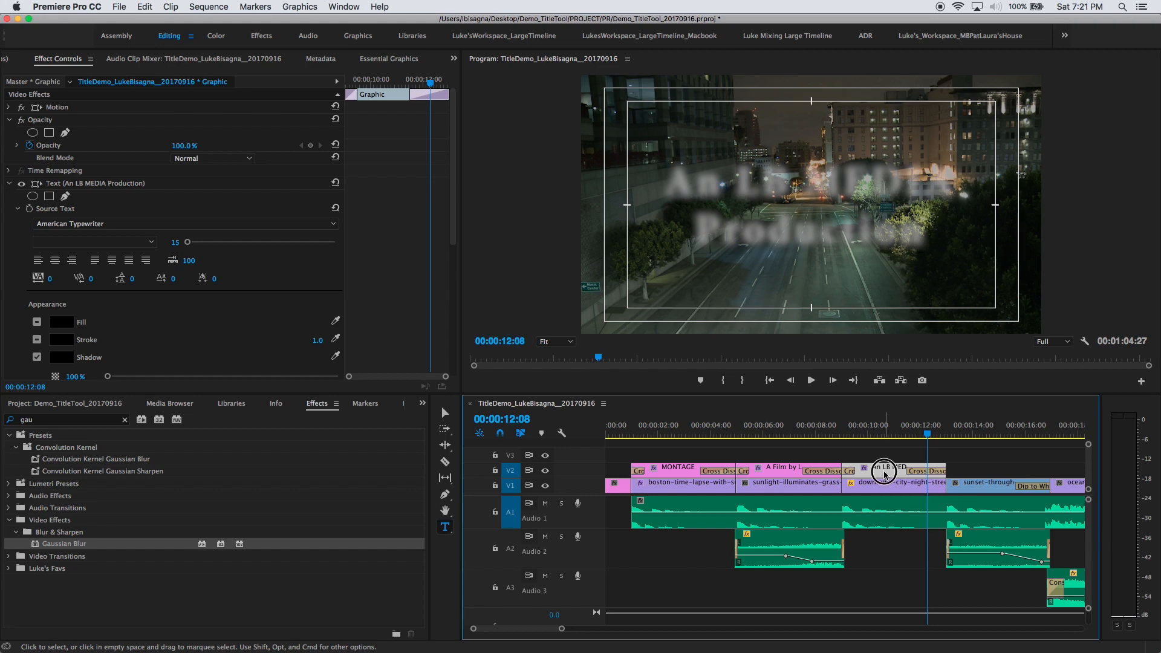
pyautogui.moveTo(884, 475); pyautogui.dragTo(991, 471)
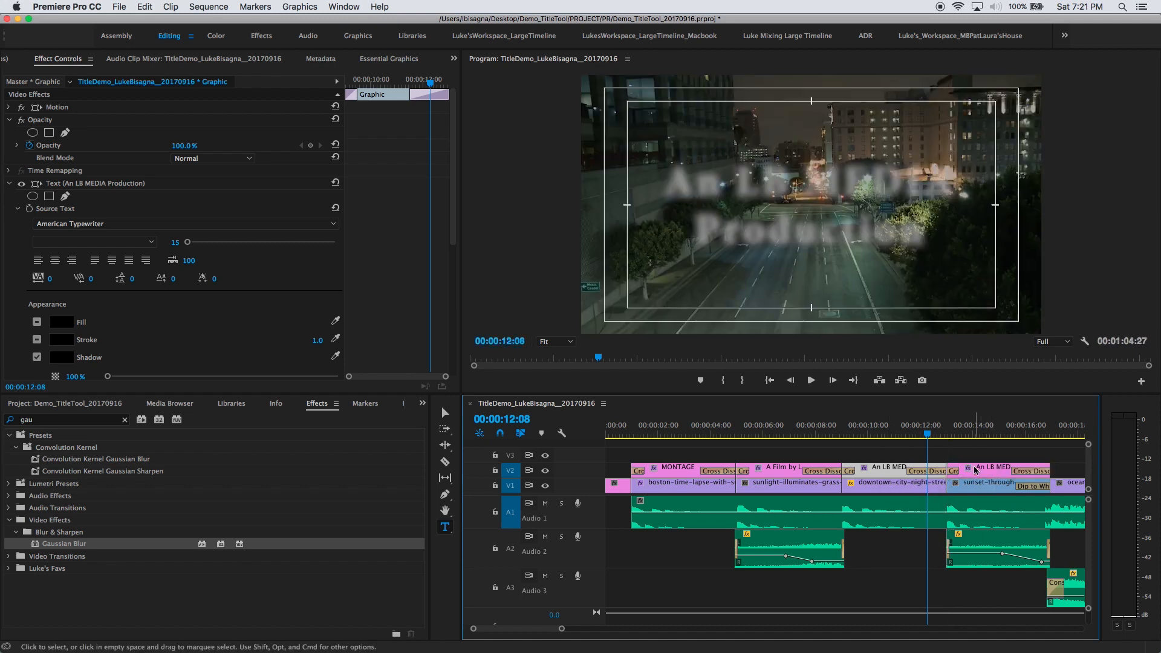
# - Replace the text of the title above the sunset clip with "Sound Design by" and the creator's full name in capitals on a second line
pyautogui.click(990, 431)
pyautogui.click(995, 474)
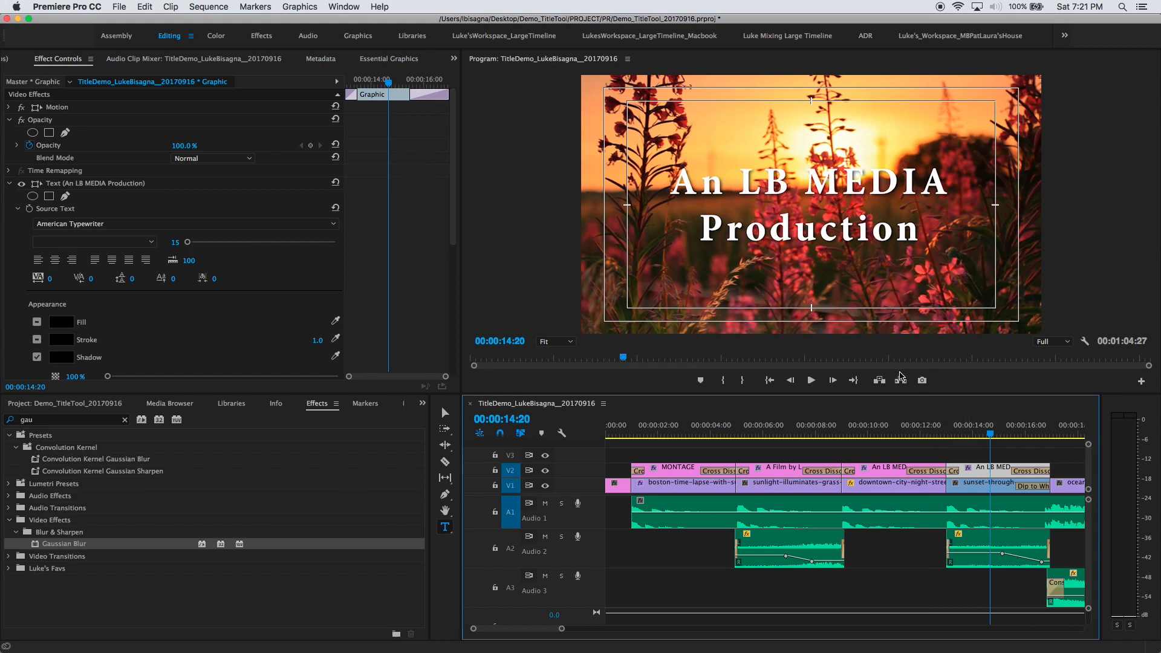
pyautogui.click(681, 180)
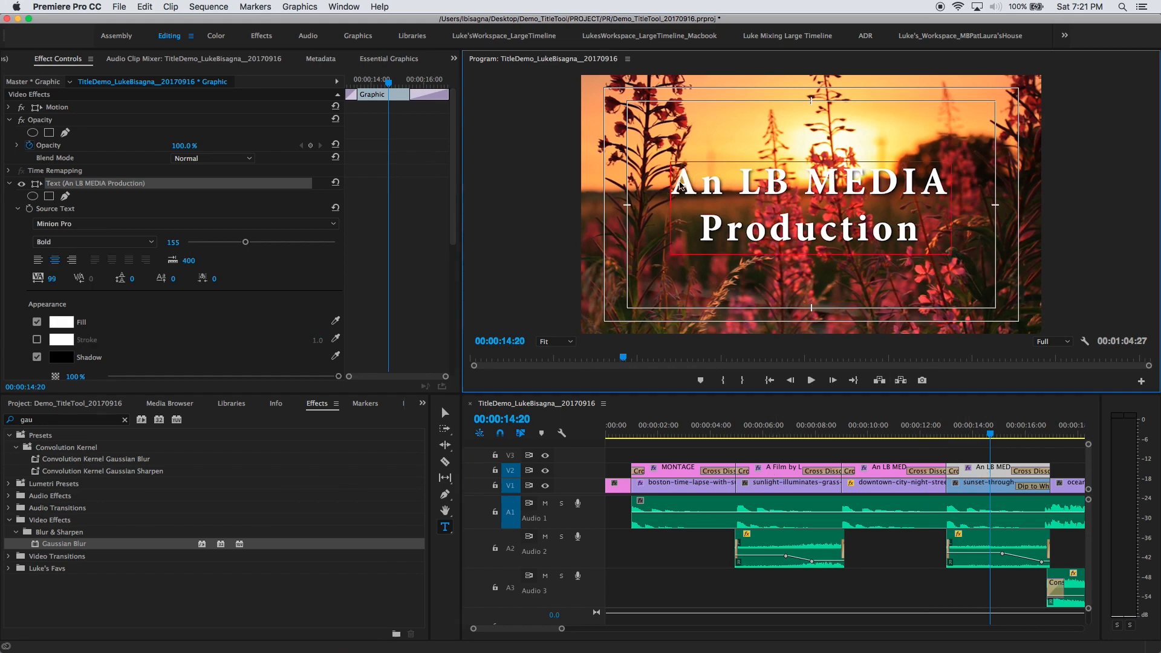
pyautogui.moveTo(679, 178); pyautogui.dragTo(924, 237)
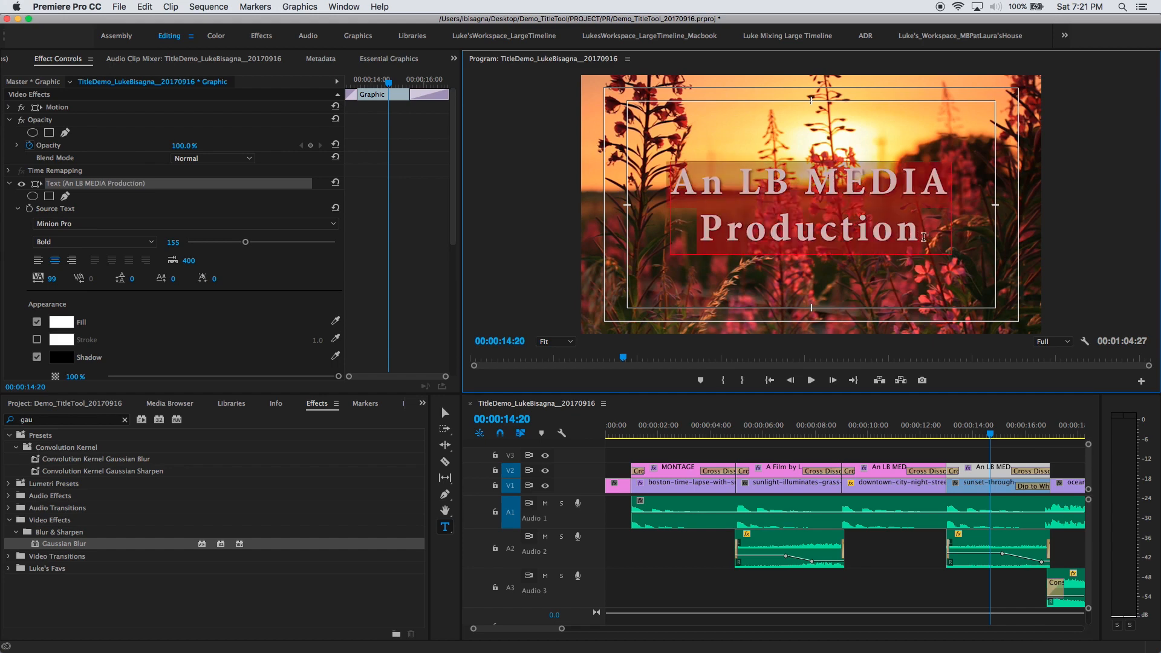
pyautogui.write('Soun')
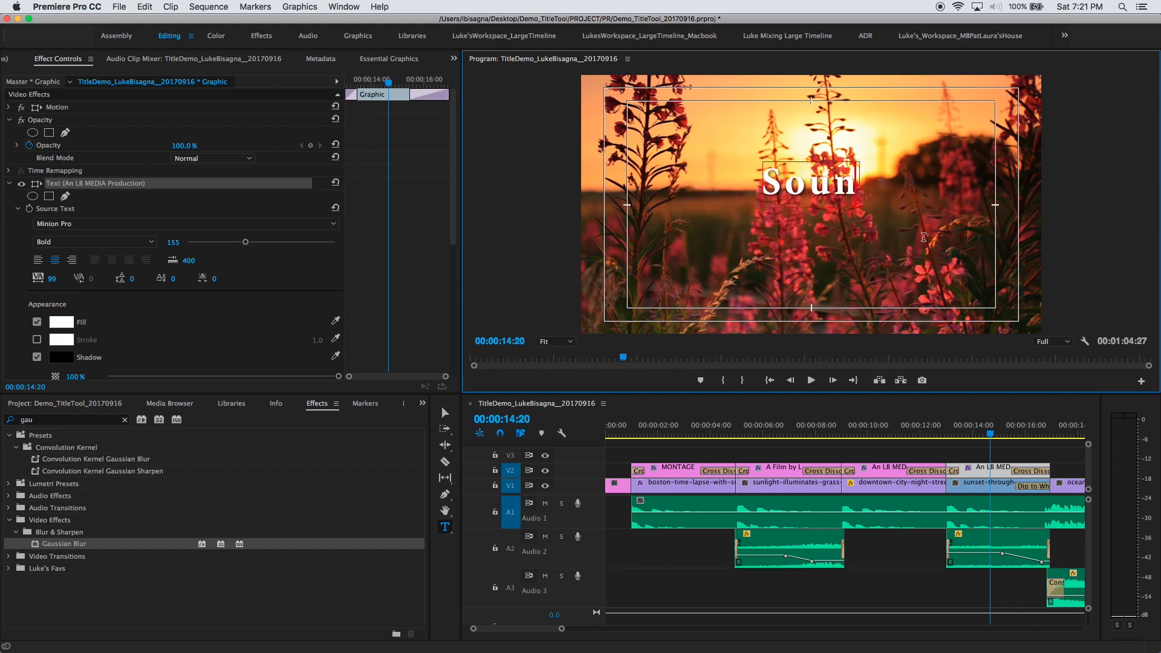
pyautogui.write('d Desig')
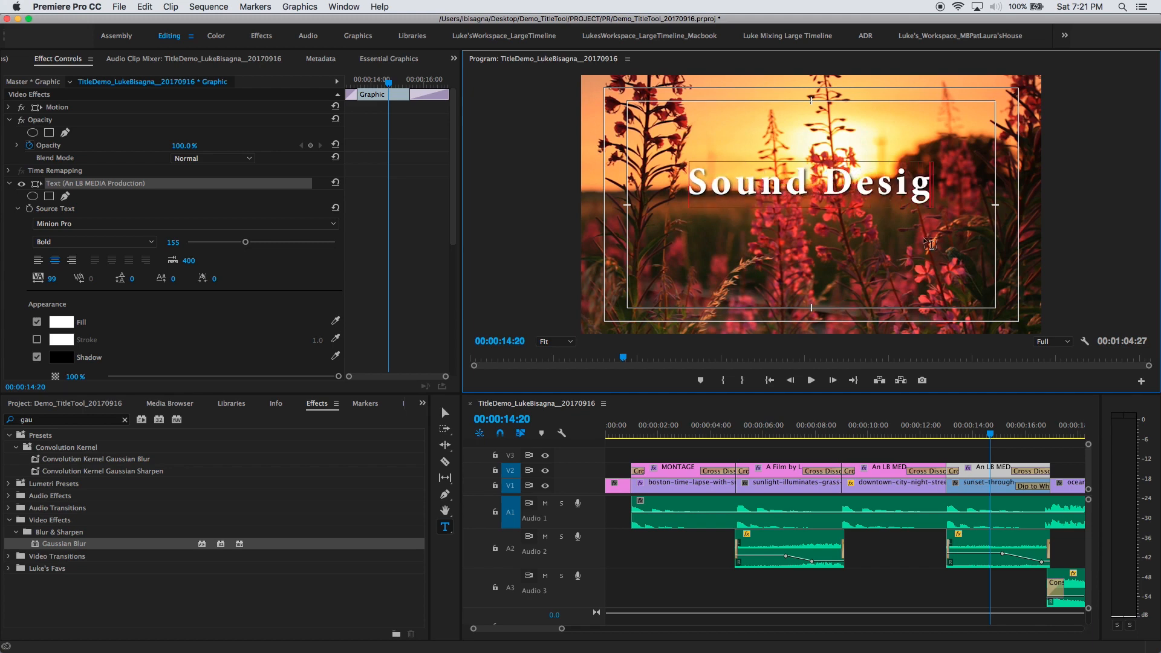
pyautogui.write('n by')
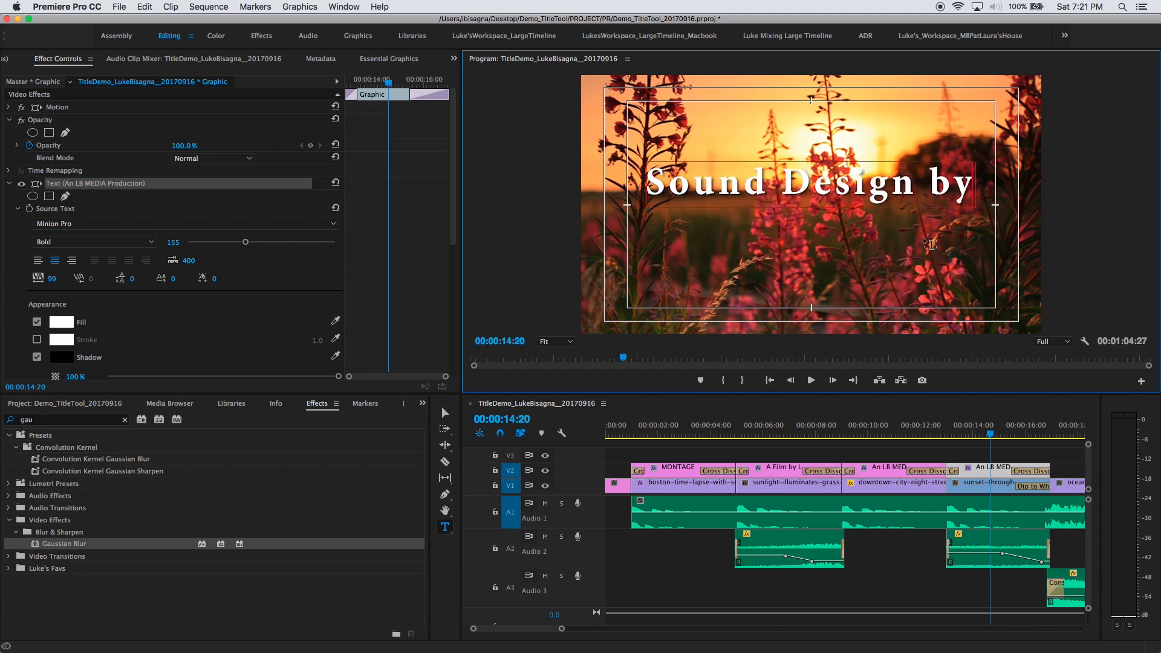
pyautogui.press('Return')
pyautogui.write('L')
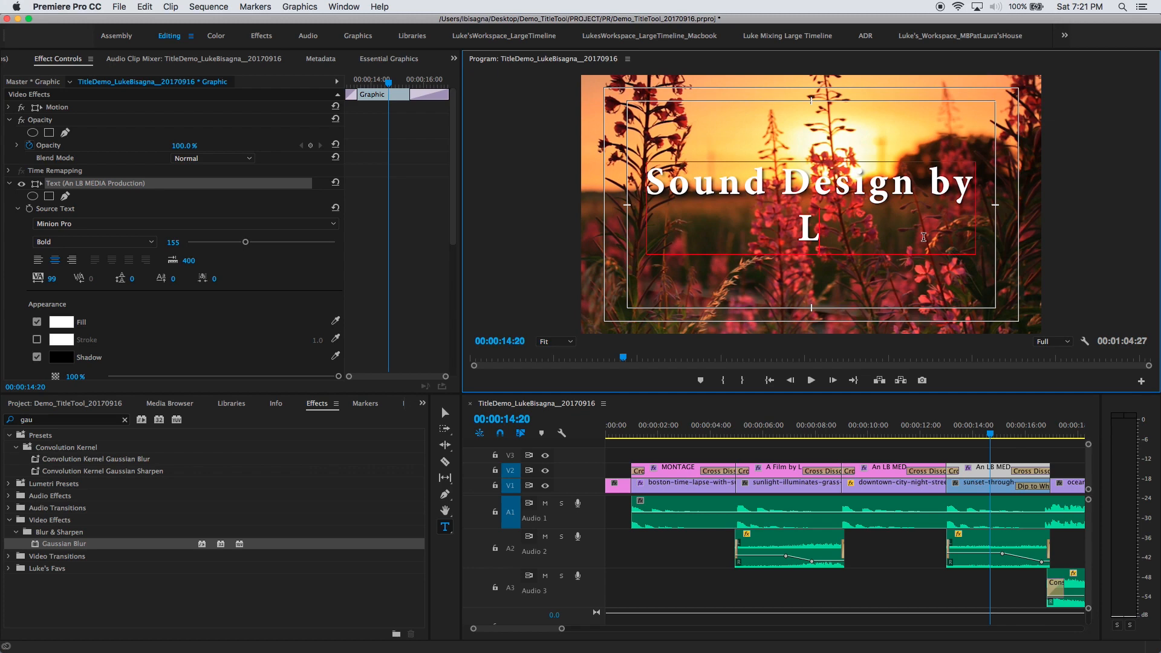
pyautogui.write('UKE')
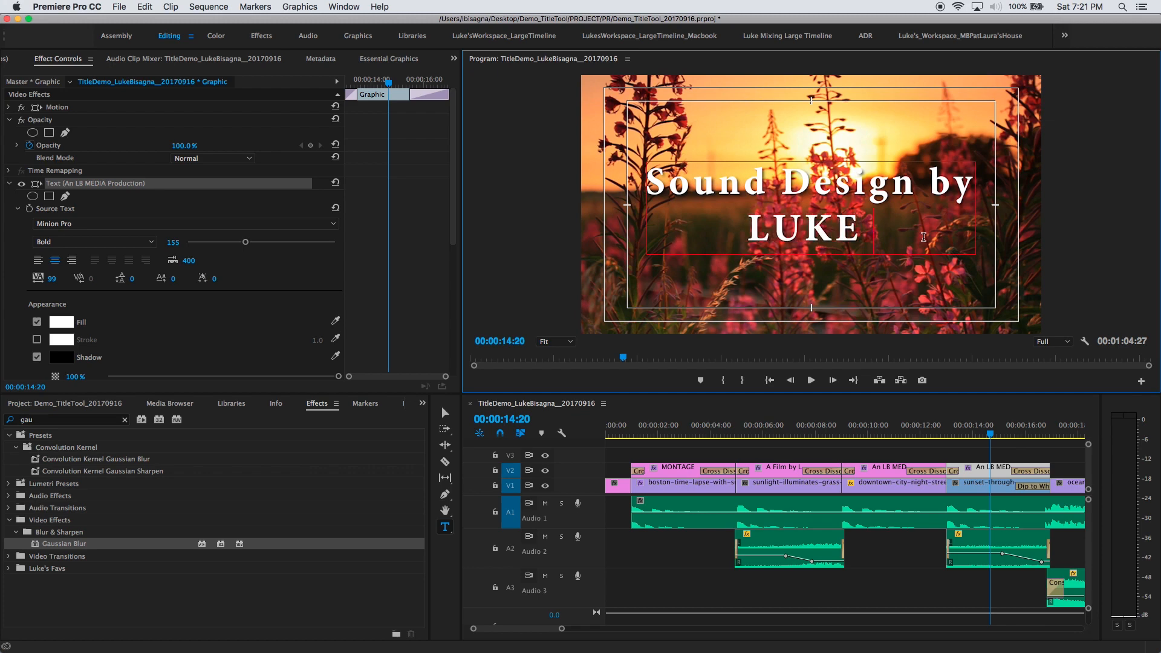
pyautogui.write(' BISAGNA')
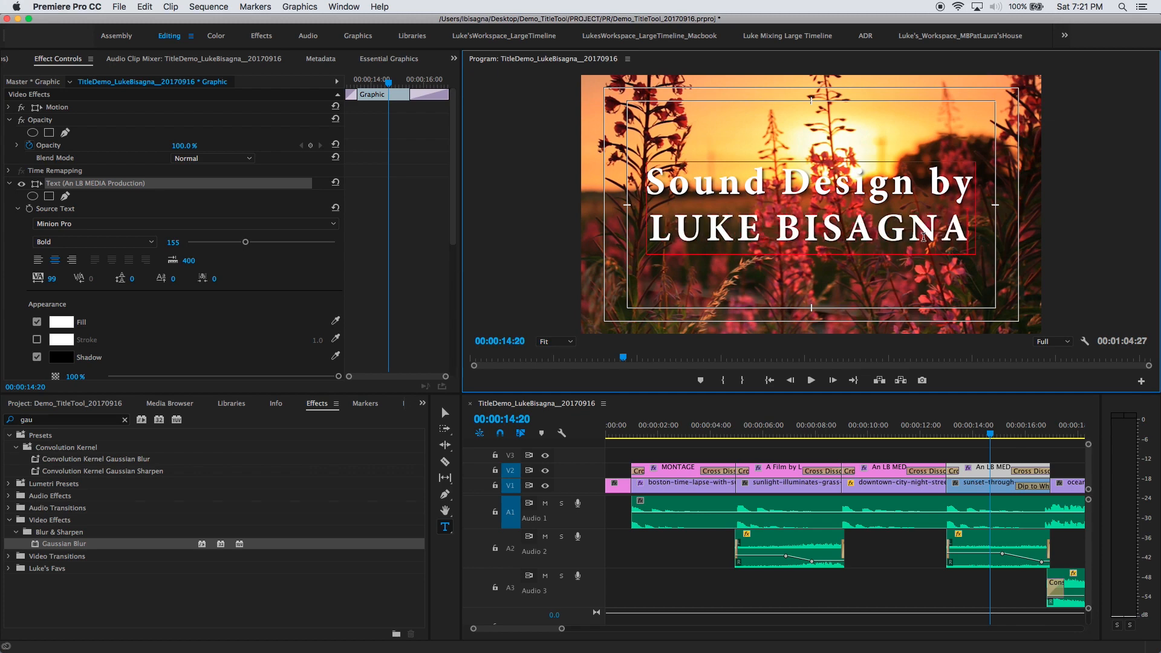
# - Play back the change from the "An LB MEDIA Production" title to the "Sound Design by" title
pyautogui.click(897, 436)
pyautogui.press('space')
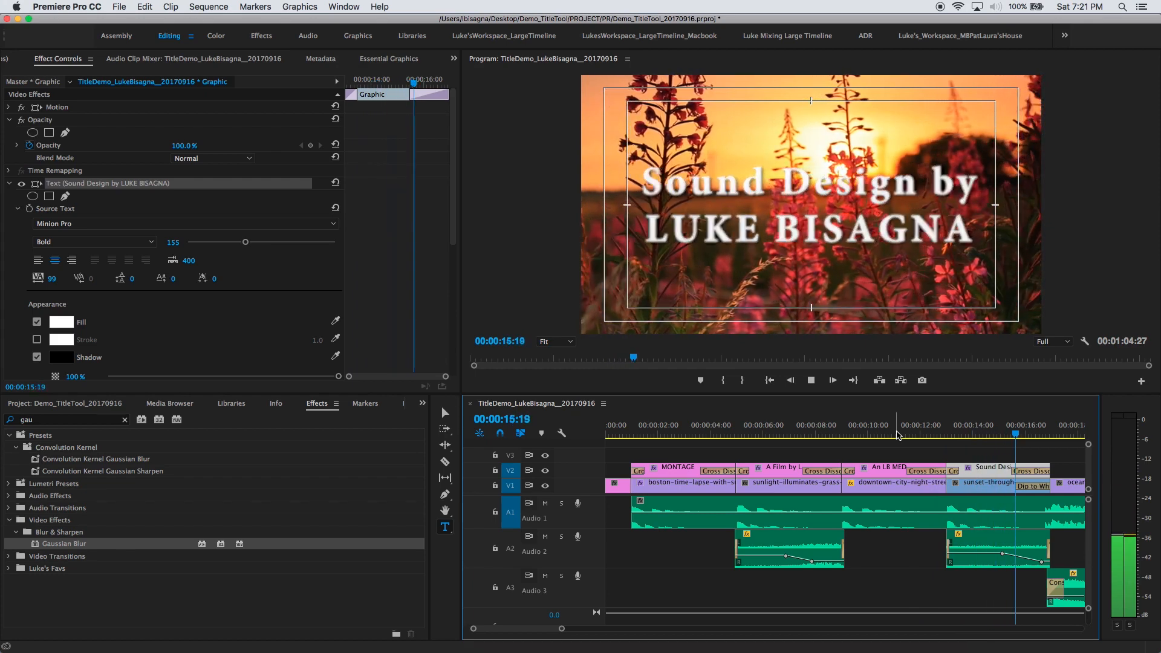
pyautogui.press('space')
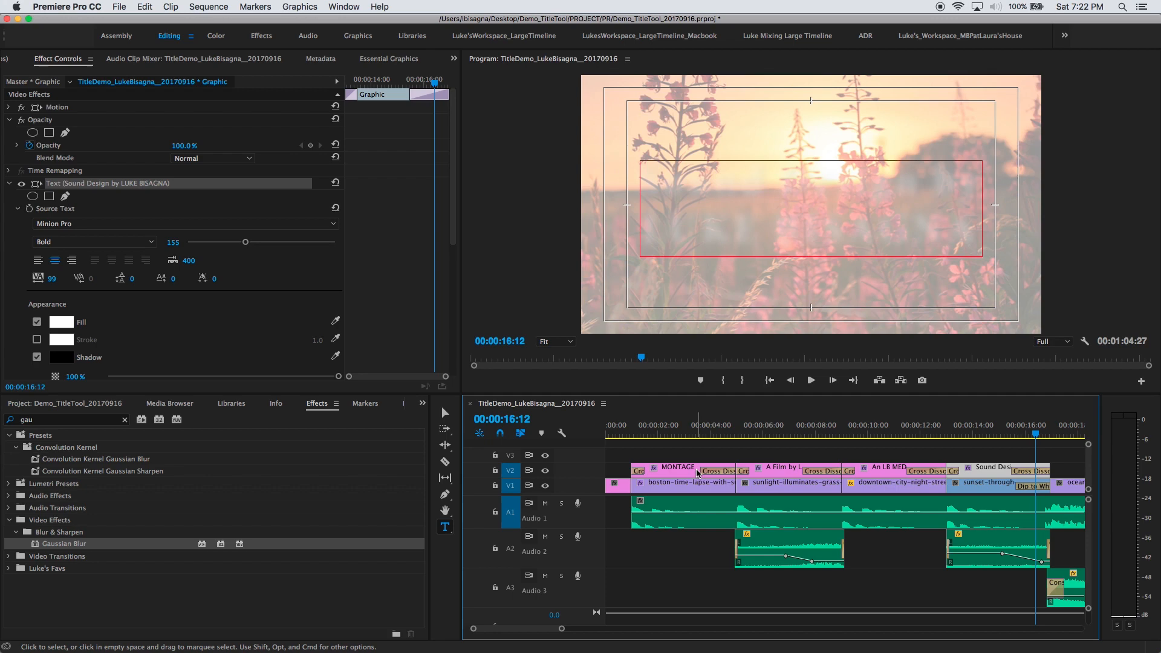
# - Play back the whole opening title sequence from the start of the timeline and return the playhead to the MONTAGE title at 00:00:02:04
pyautogui.press('-')
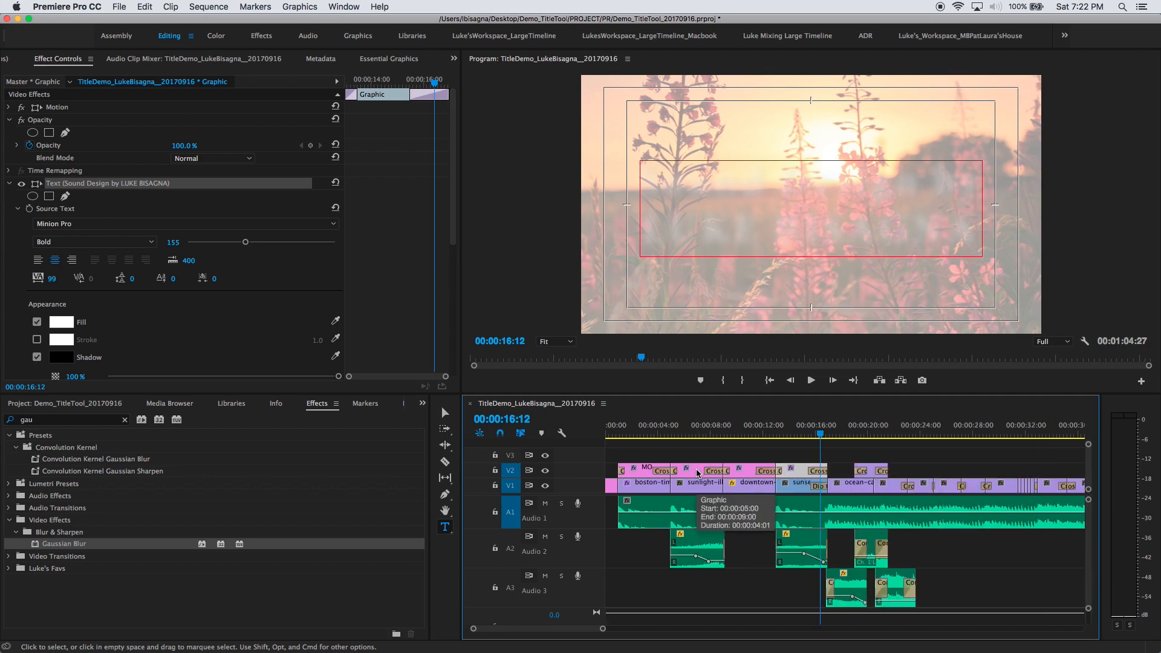
pyautogui.click(613, 436)
pyautogui.press('space')
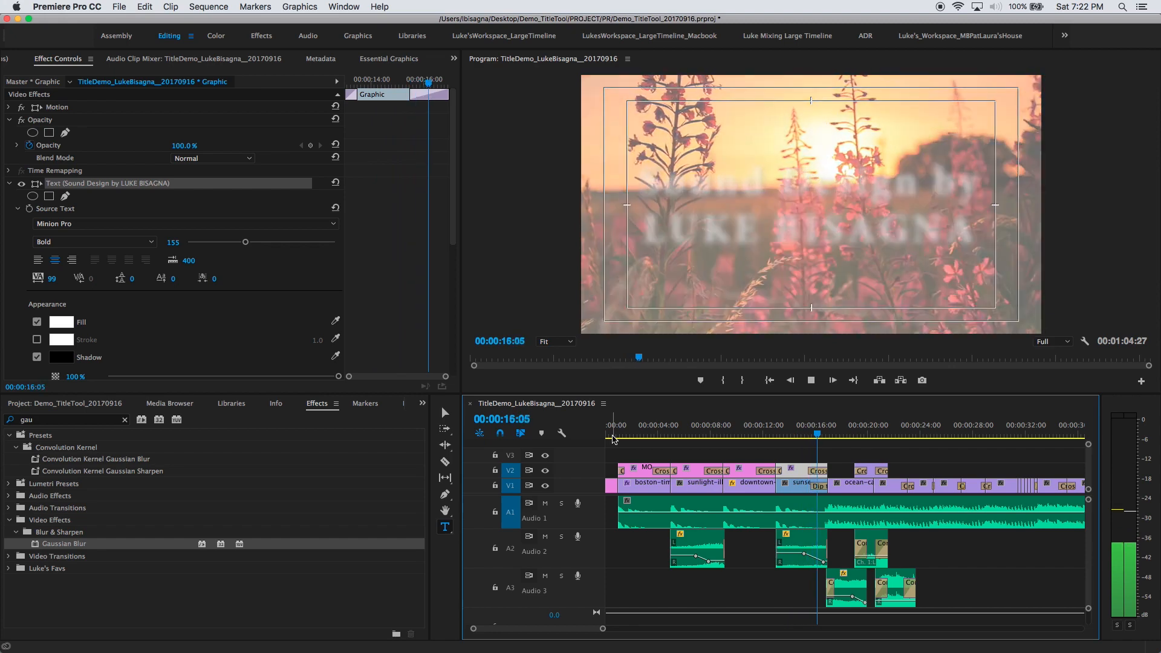
pyautogui.press('space')
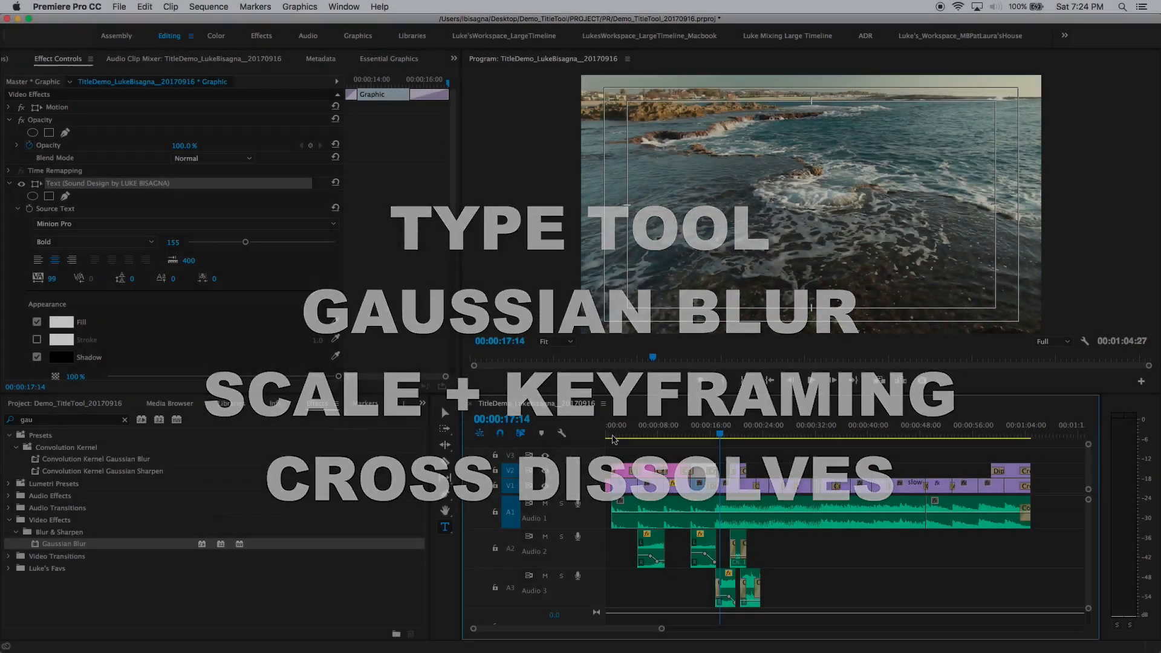
pyautogui.click(621, 436)
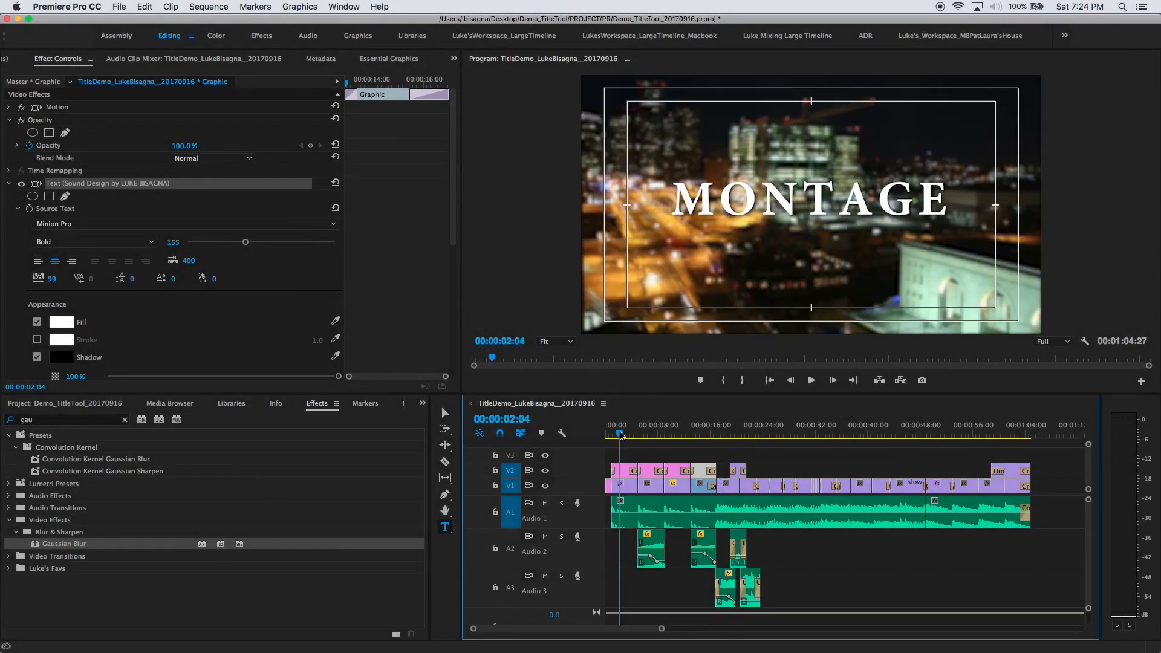